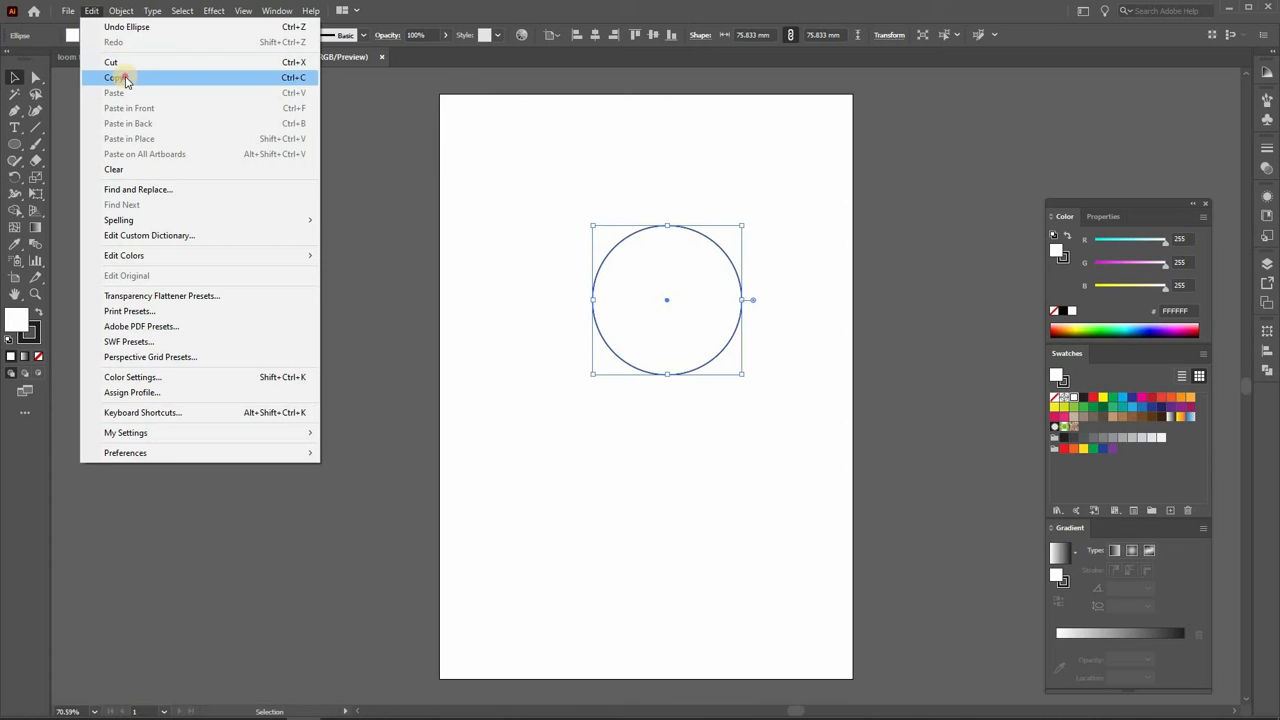
Duplicate the circle in front of itself and scale the copy to about 64 by 70 mm
click(93, 15)
click(92, 12)
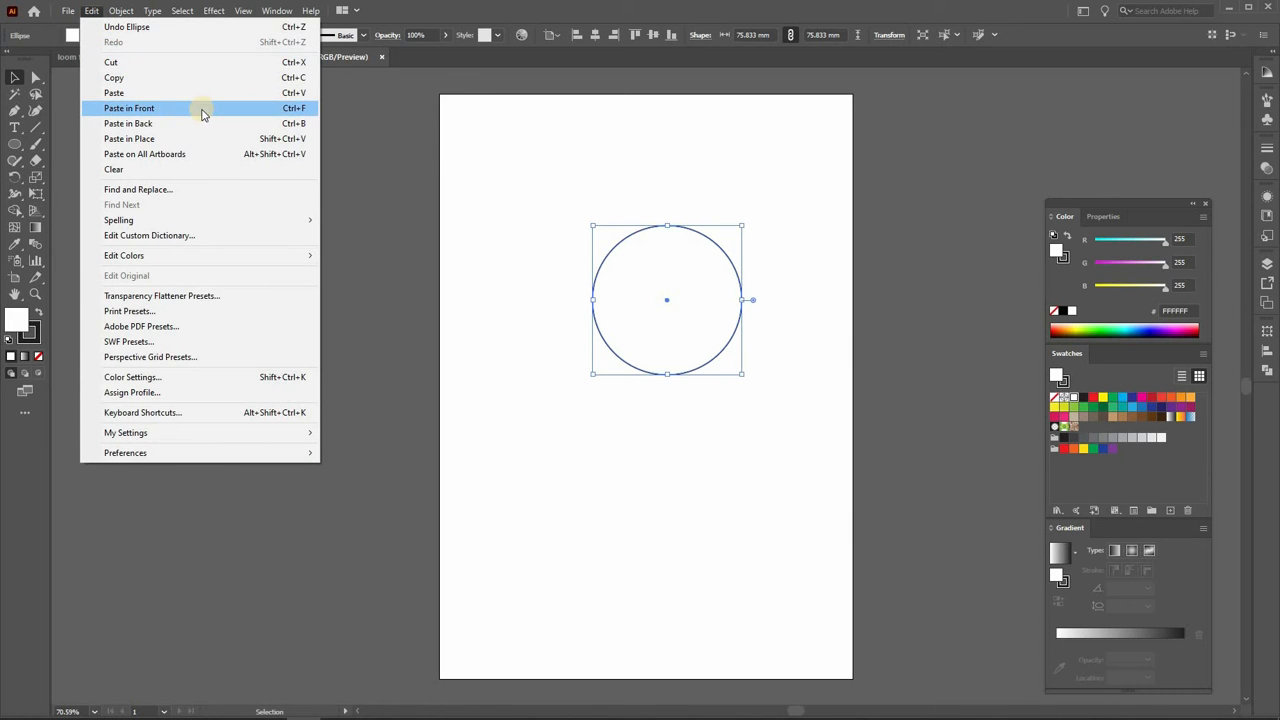
click(140, 108)
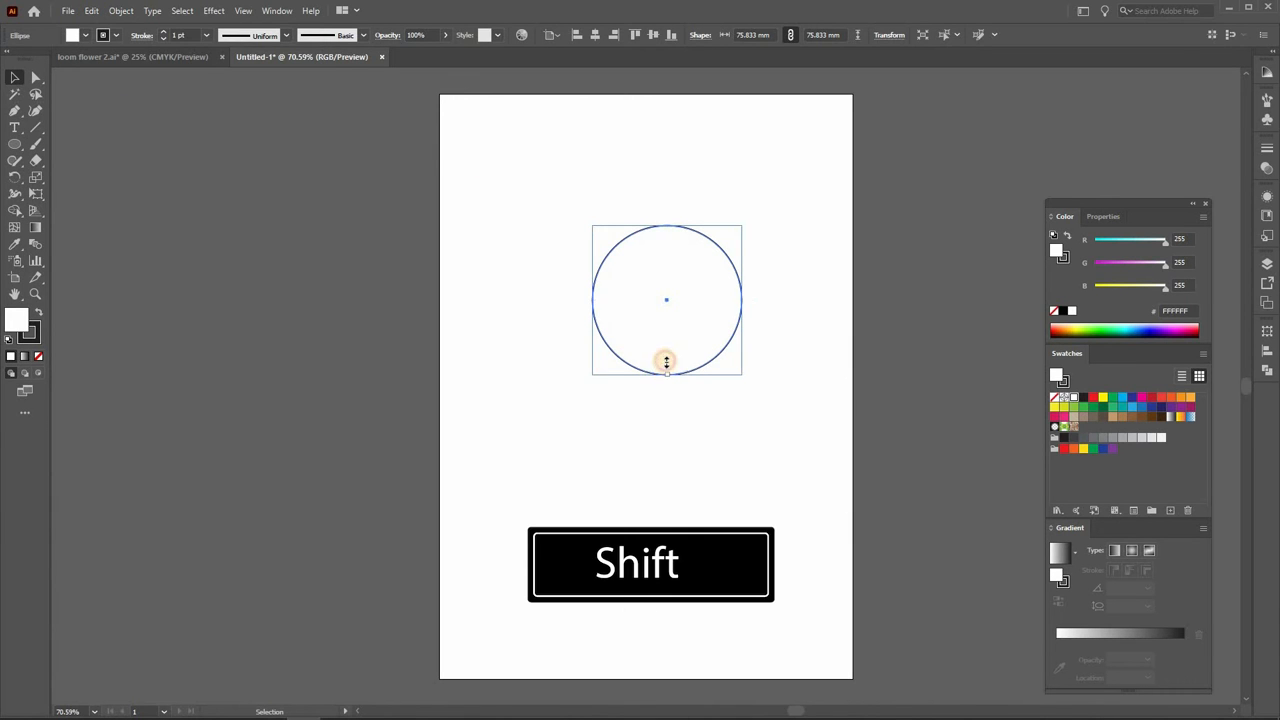
drag(666, 362, 768, 244)
Move the smaller ellipse up past the circle's upper edge and widen it to about 75 mm
key(Up)
key(Up)
key(Up)
key(Up)
key(Up)
key(Up)
drag(730, 201, 714, 220)
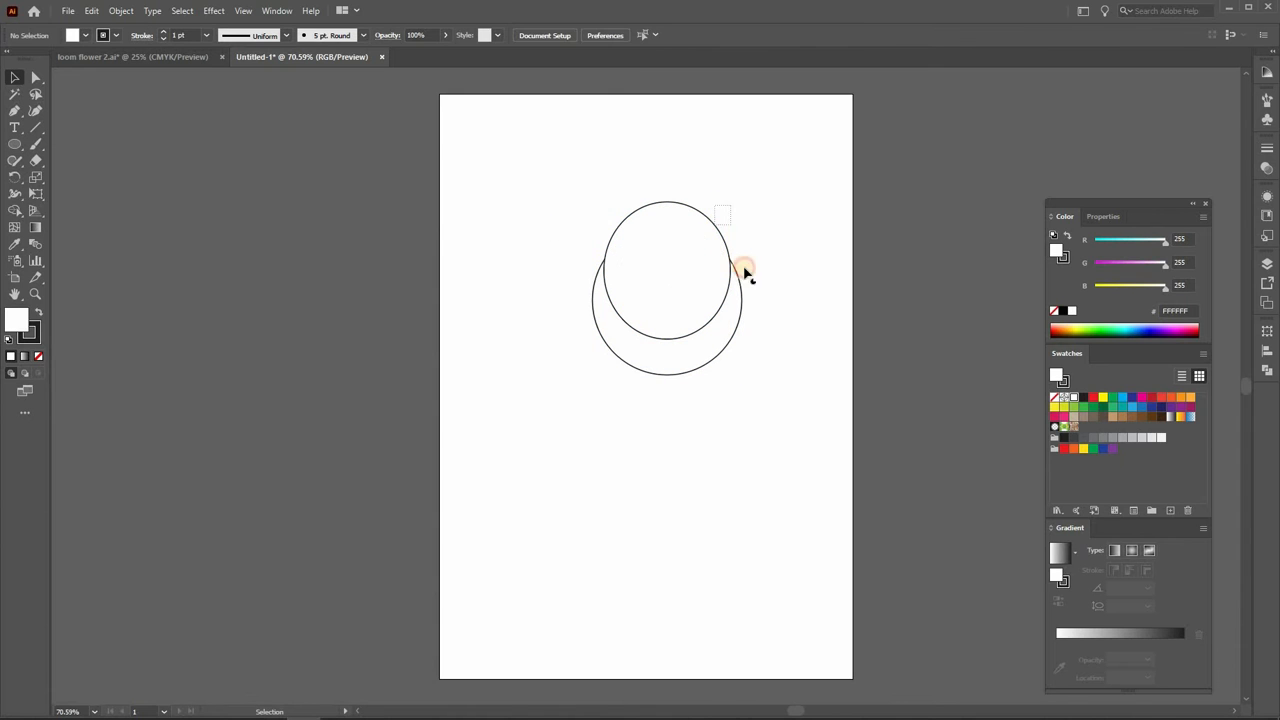
drag(729, 270, 741, 267)
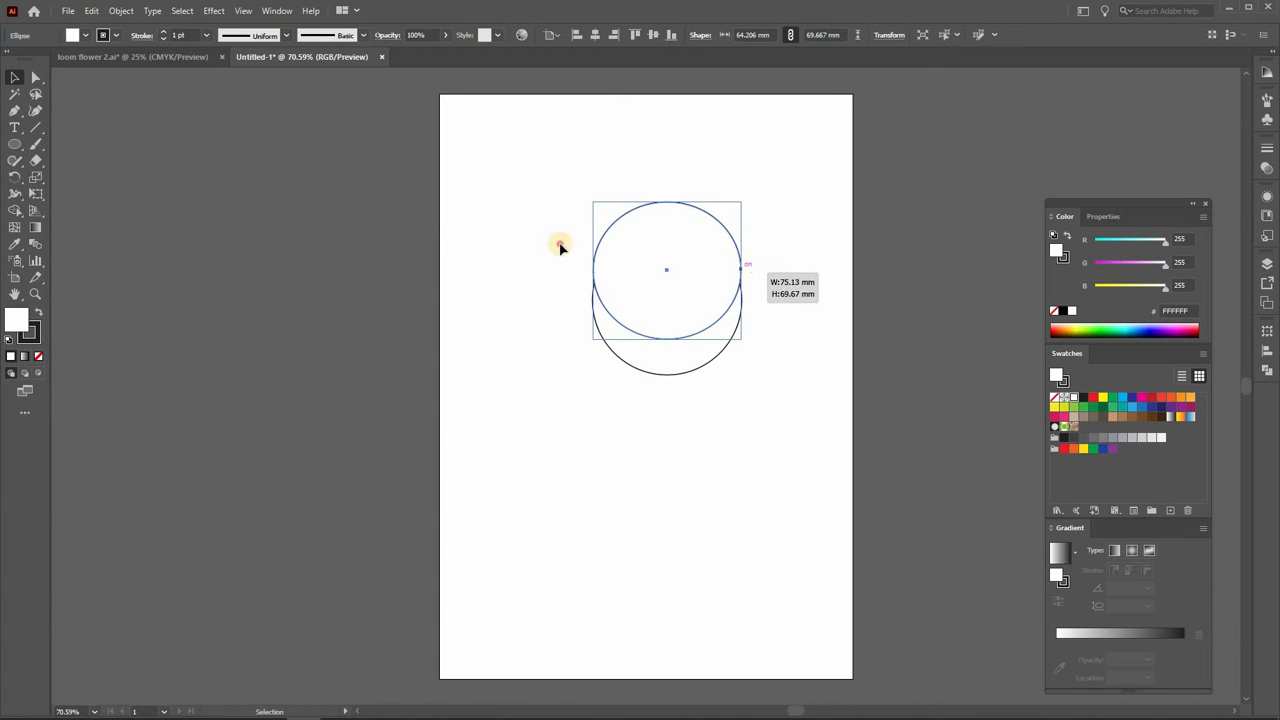
Fill the crescent region below the overlap of the two ellipses with black using Shape Builder
drag(538, 232, 741, 368)
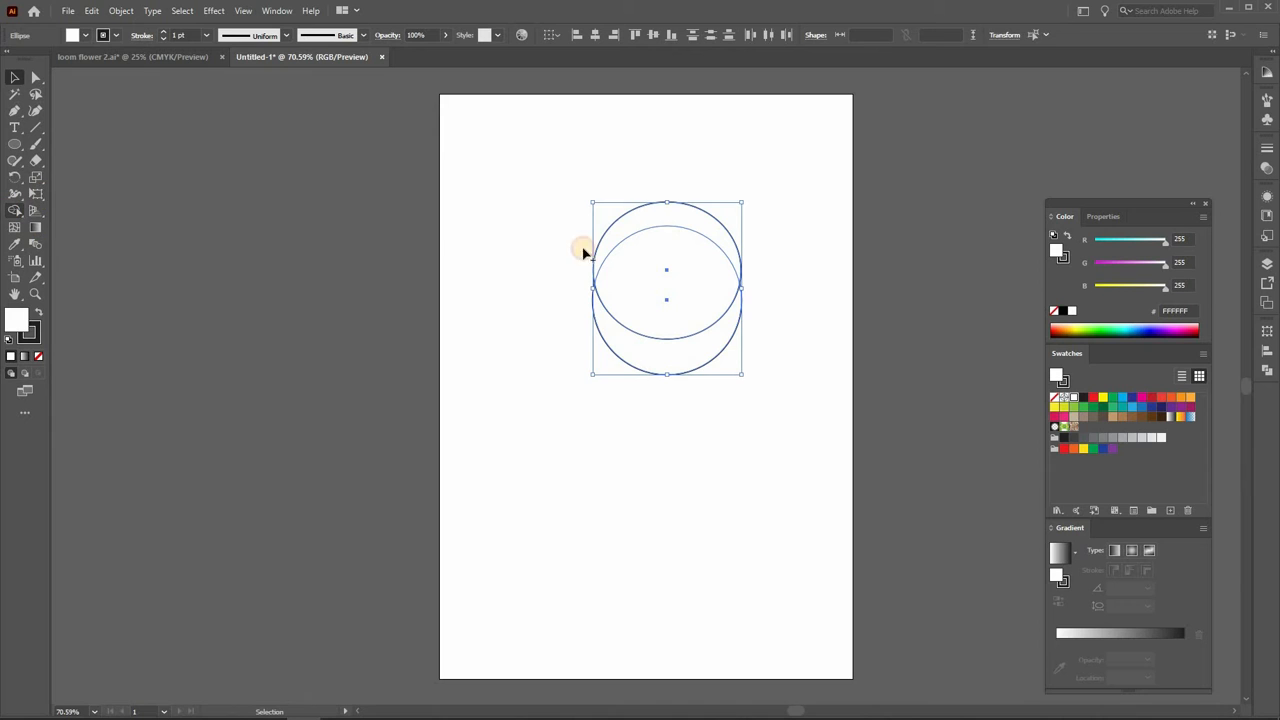
key(shift+m)
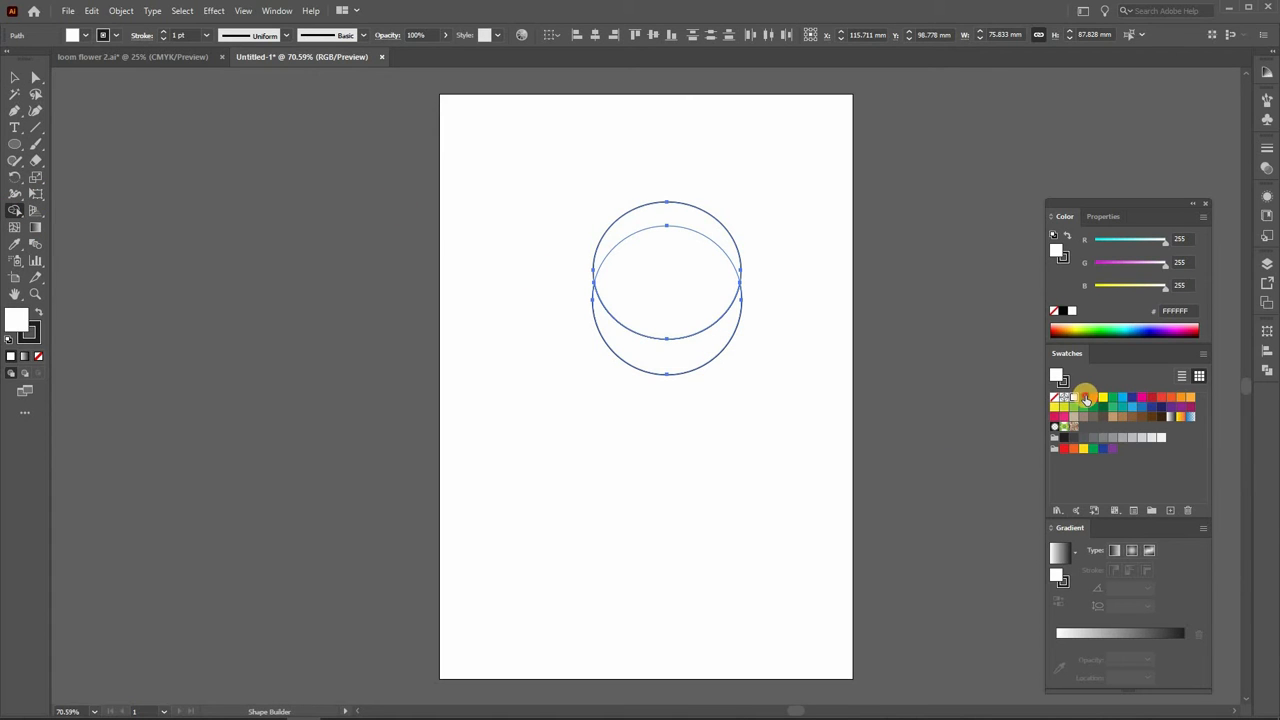
click(1084, 398)
click(683, 357)
Delete the white upper shape so that only the black crescent remains
click(15, 77)
drag(567, 185, 591, 197)
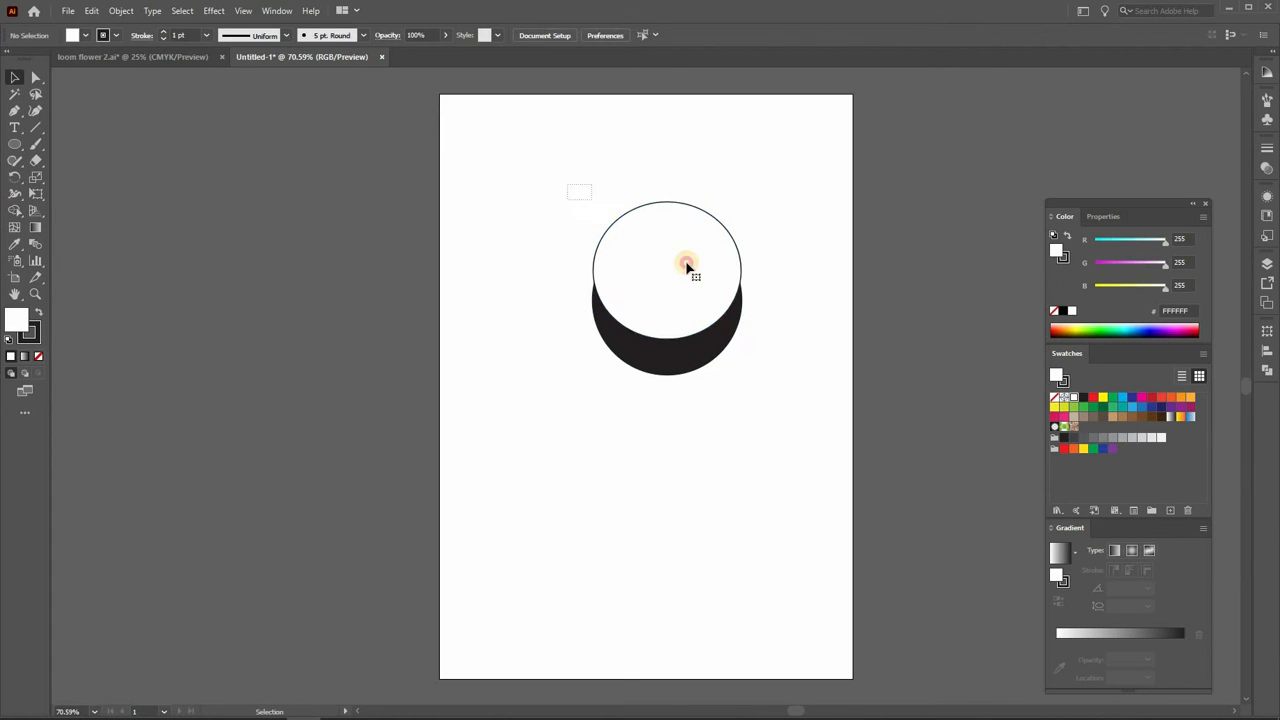
click(686, 266)
key(Delete)
Draw a circle about 55 mm in diameter below the crescent and place a partly overlapping copy beside it horizontally
scroll(683, 289, down, 1)
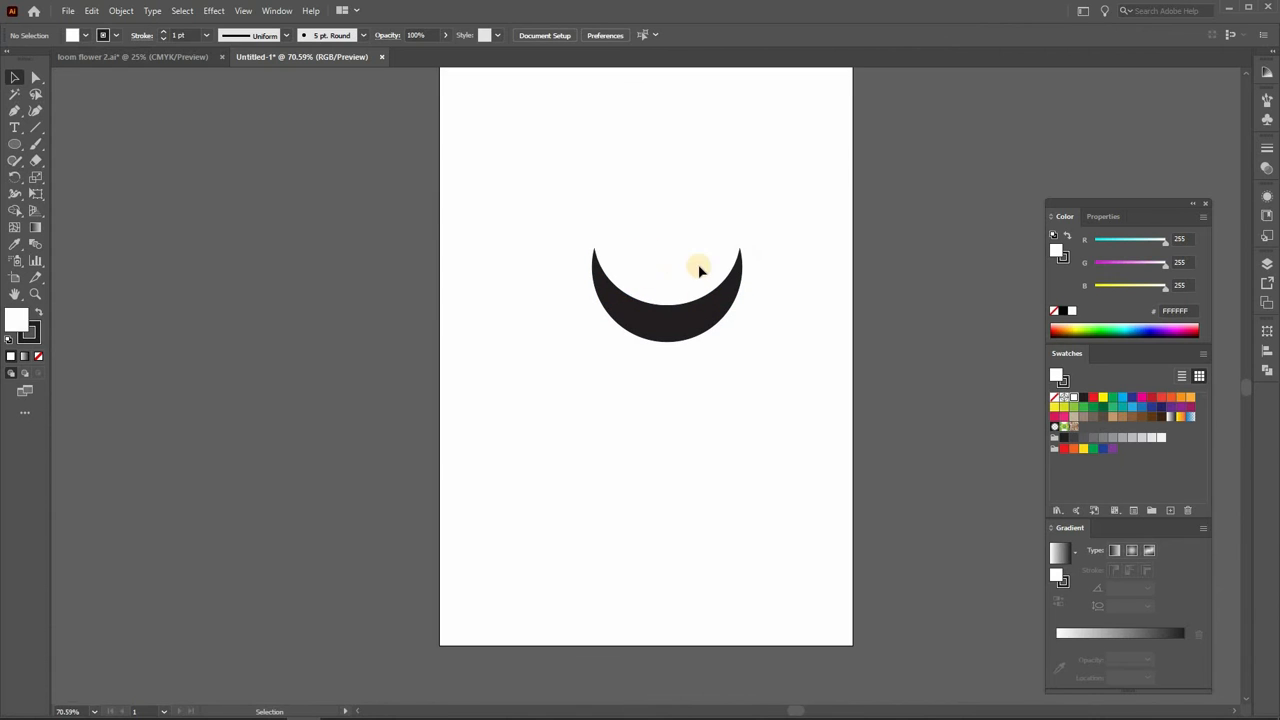
scroll(590, 410, down, 1)
key(l)
drag(562, 396, 629, 400)
Remove the fill from both circles and separate their lens-shaped overlap with Shape Builder
click(15, 77)
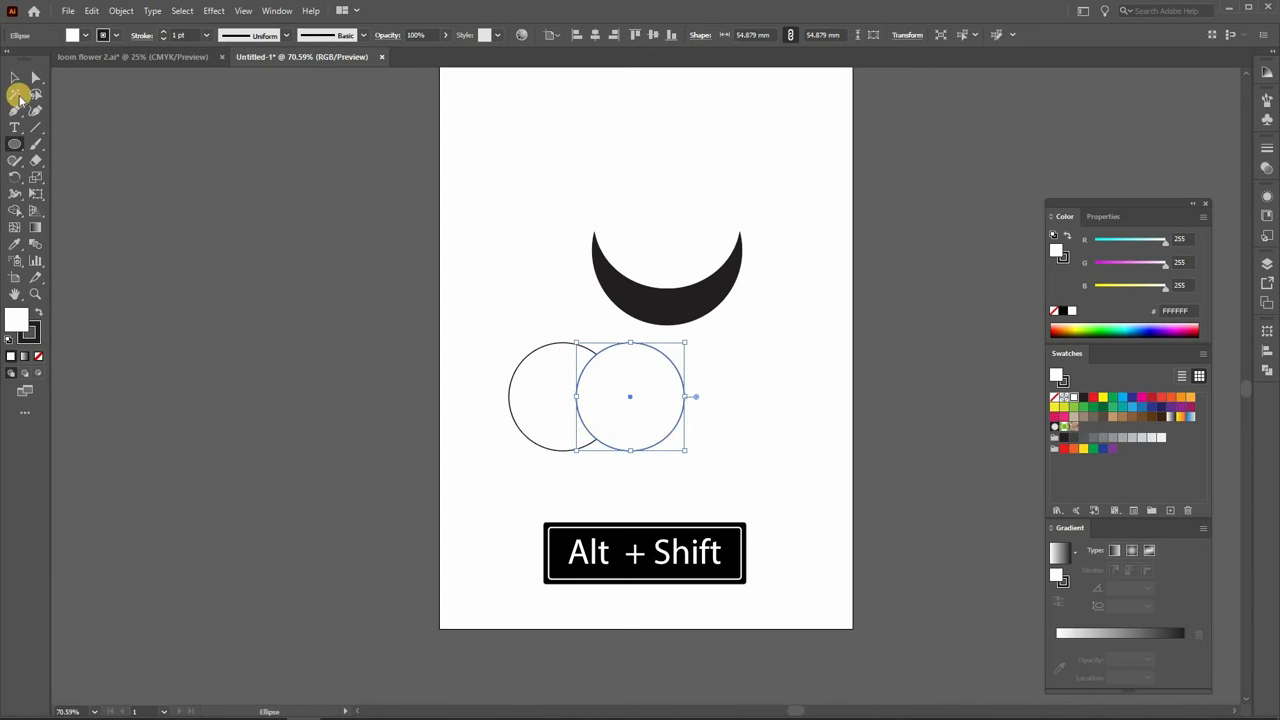
drag(205, 343, 42, 340)
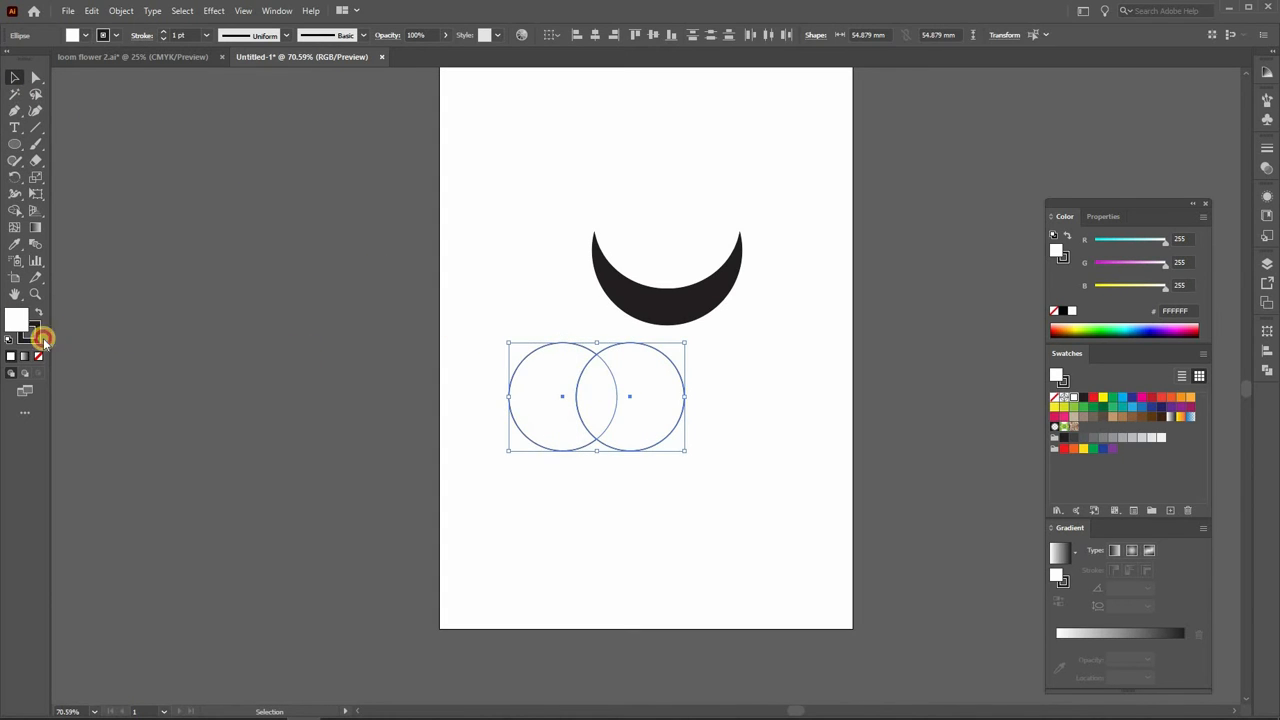
click(40, 355)
click(15, 210)
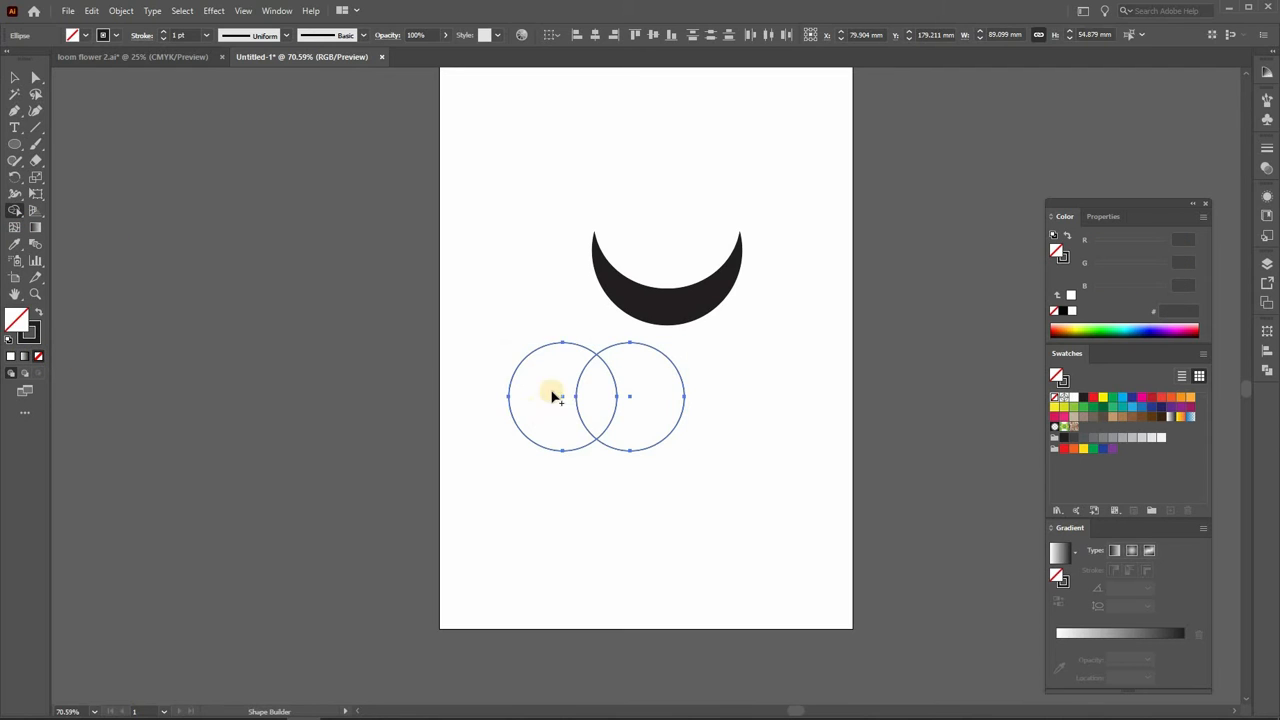
click(608, 396)
Delete the outer parts of the circles and swap the remaining petal's fill and stroke for a solid black fill
click(15, 77)
click(530, 400)
key(Delete)
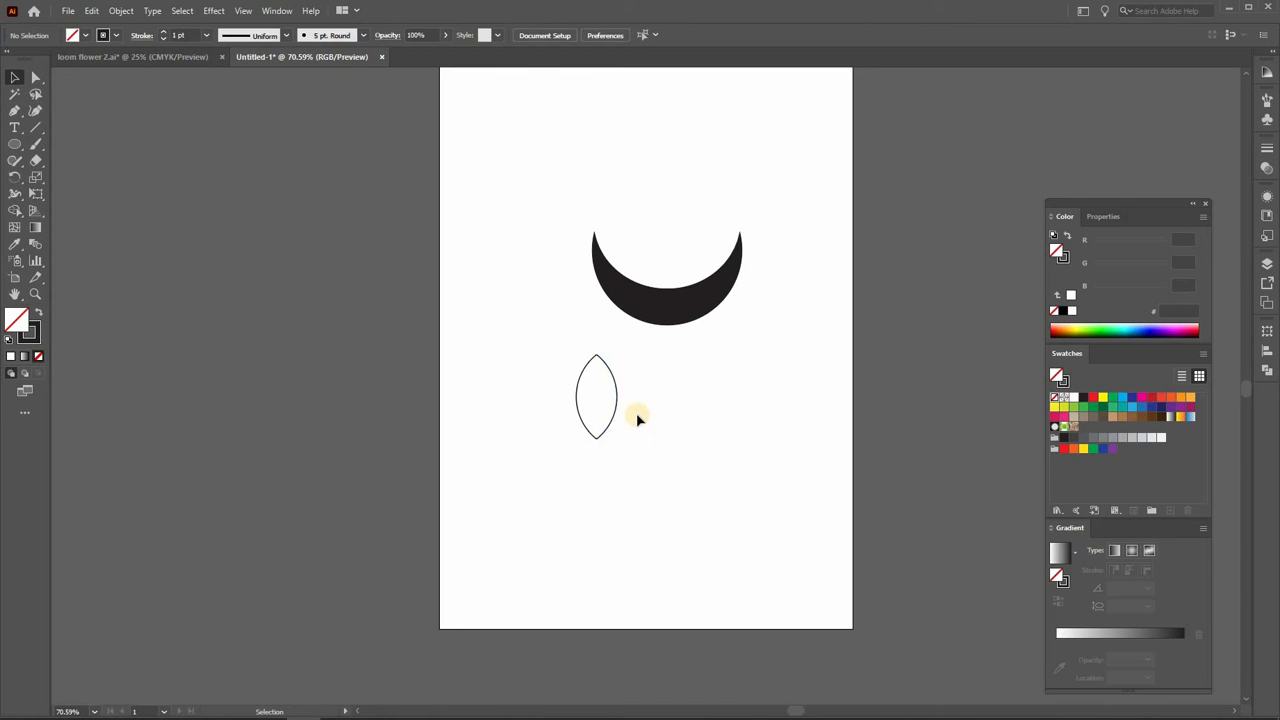
click(588, 432)
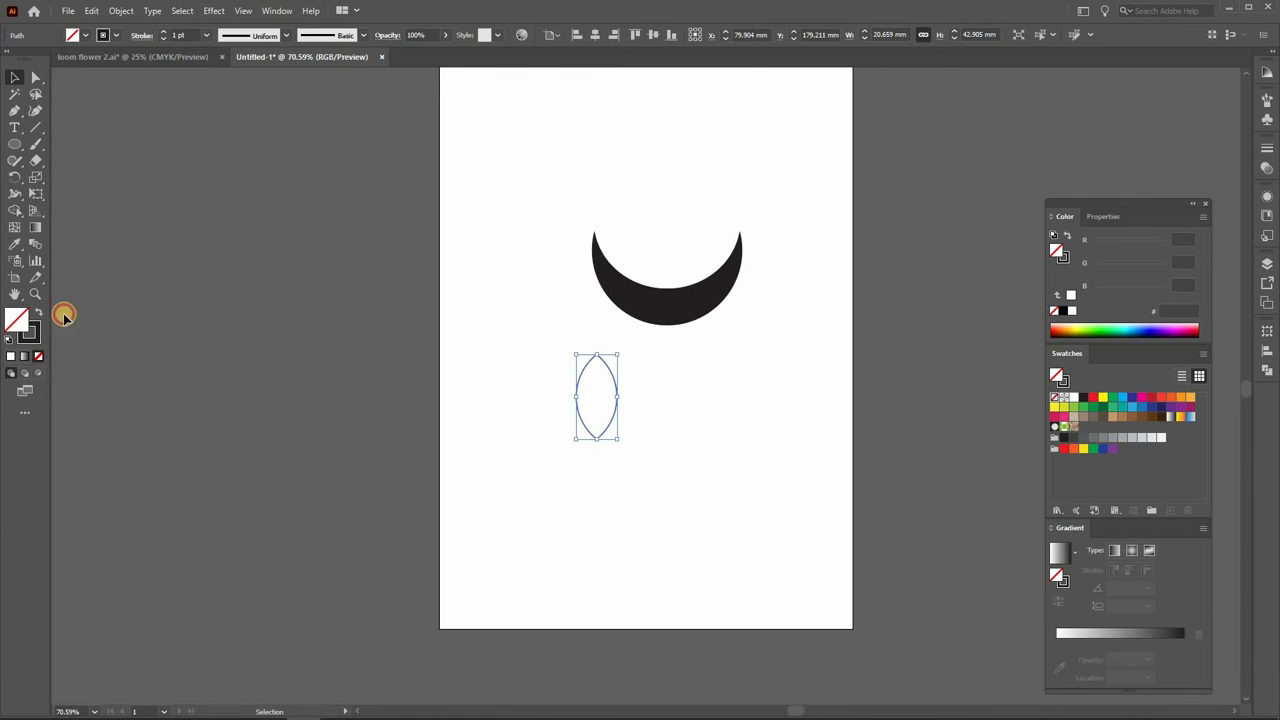
click(39, 313)
Place a copy of the black crescent below the original
scroll(605, 402, up, 2)
scroll(607, 402, up, 2)
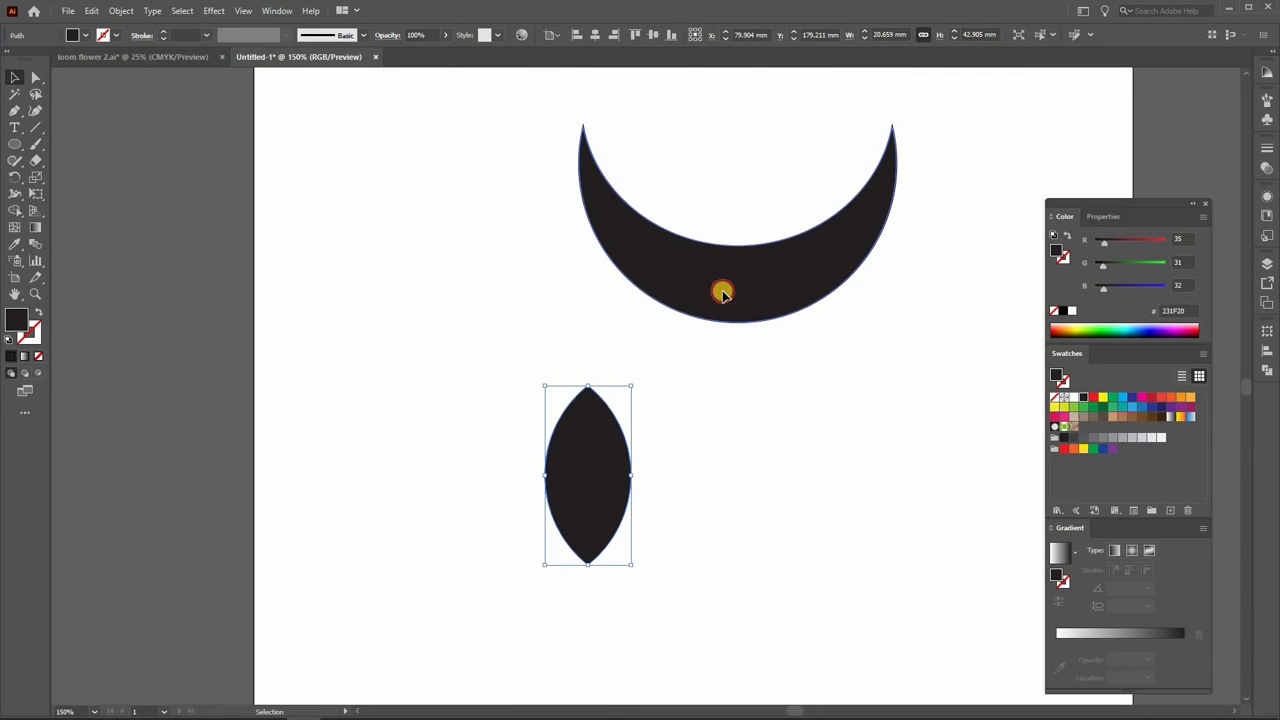
drag(718, 498, 708, 618)
scroll(870, 303, down, 3)
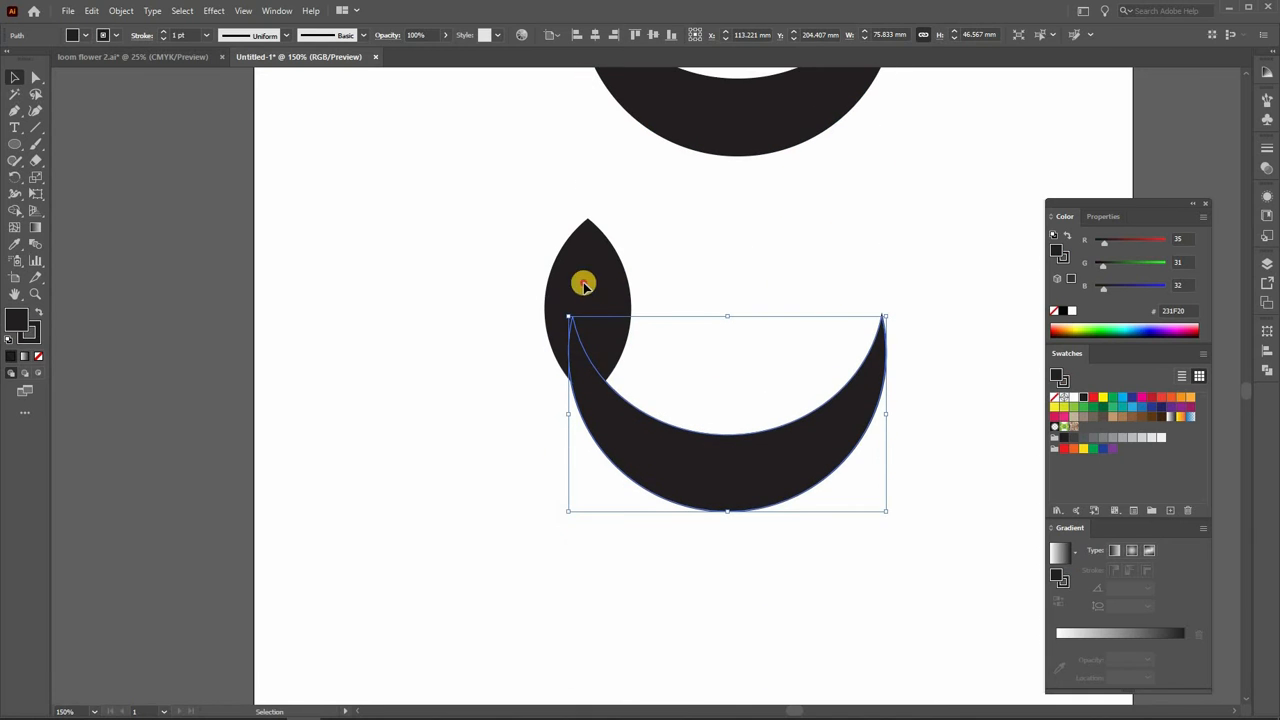
Move the petal onto the lower middle of the copied crescent and align the two on their horizontal centers
drag(584, 285, 754, 451)
shift+click(754, 451)
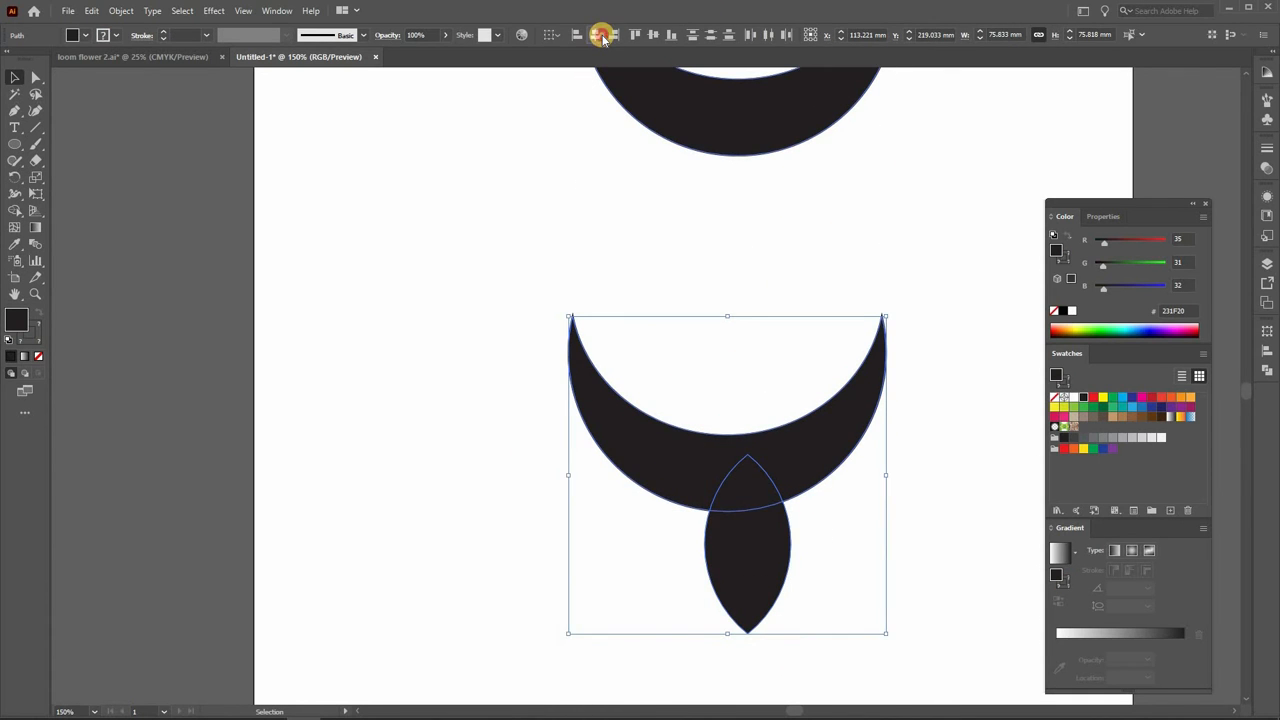
click(602, 38)
click(700, 329)
Nudge the petal up until its upper tip meets the copied crescent's inner edge
click(731, 586)
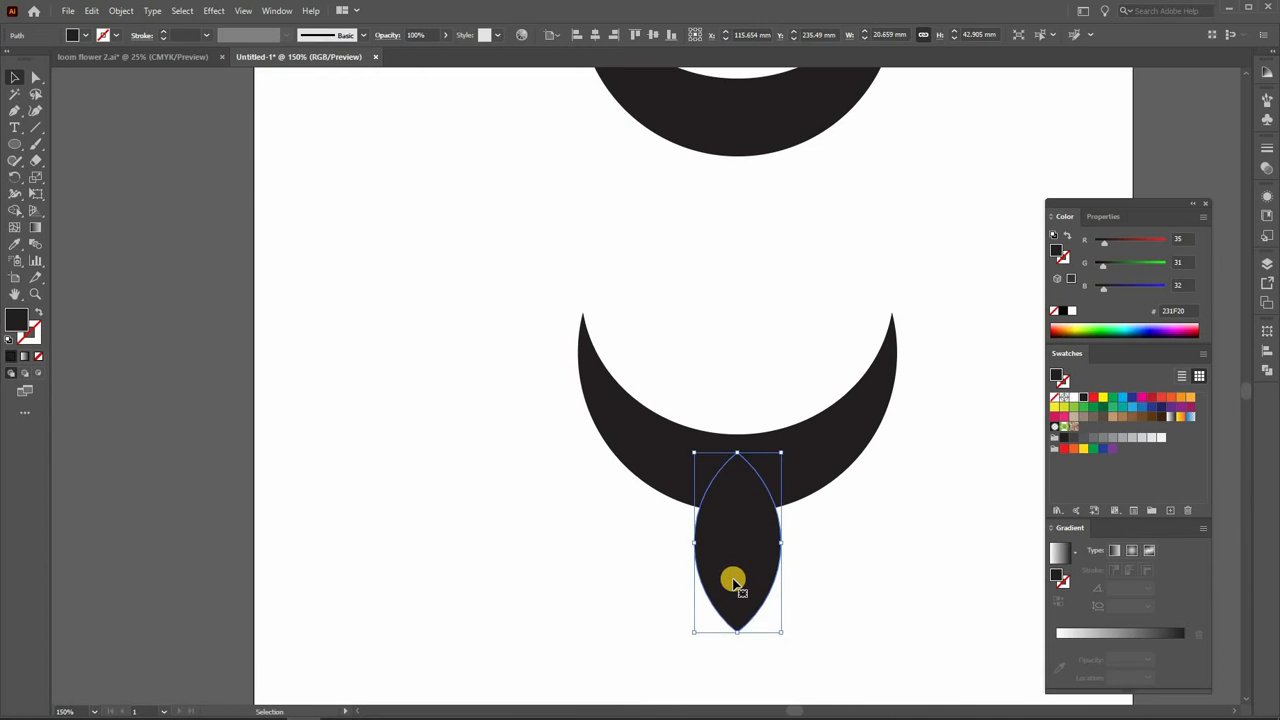
key(Up)
key(Up)
key(Up)
key(Up)
key(Up)
key(Up)
key(Up)
key(Up)
key(Up)
key(Up)
key(Up)
key(Up)
key(Up)
Separate the part of the petal below the copied crescent into its own shape with Shape Builder
drag(675, 346, 817, 588)
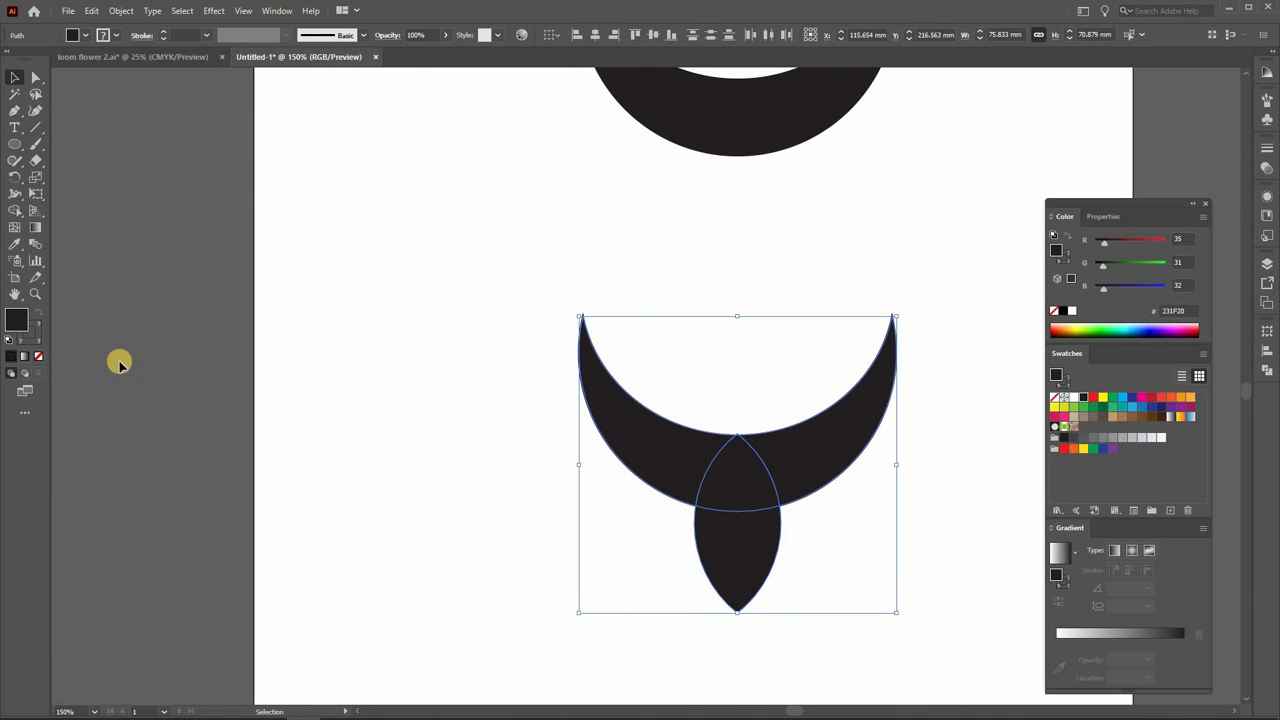
click(13, 216)
click(738, 543)
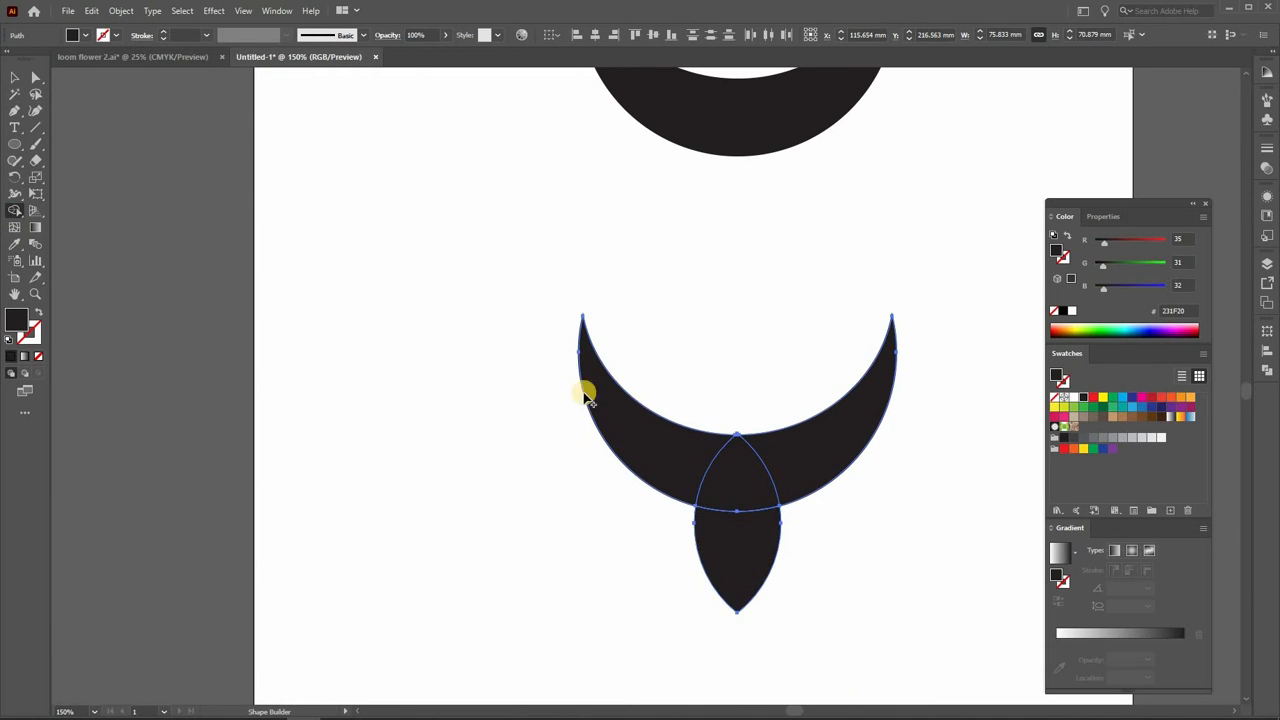
Delete the copied crescent and the overlapping petal tip, keeping only the lower petal piece
click(13, 75)
click(490, 270)
drag(523, 257, 788, 467)
key(Delete)
key(Delete)
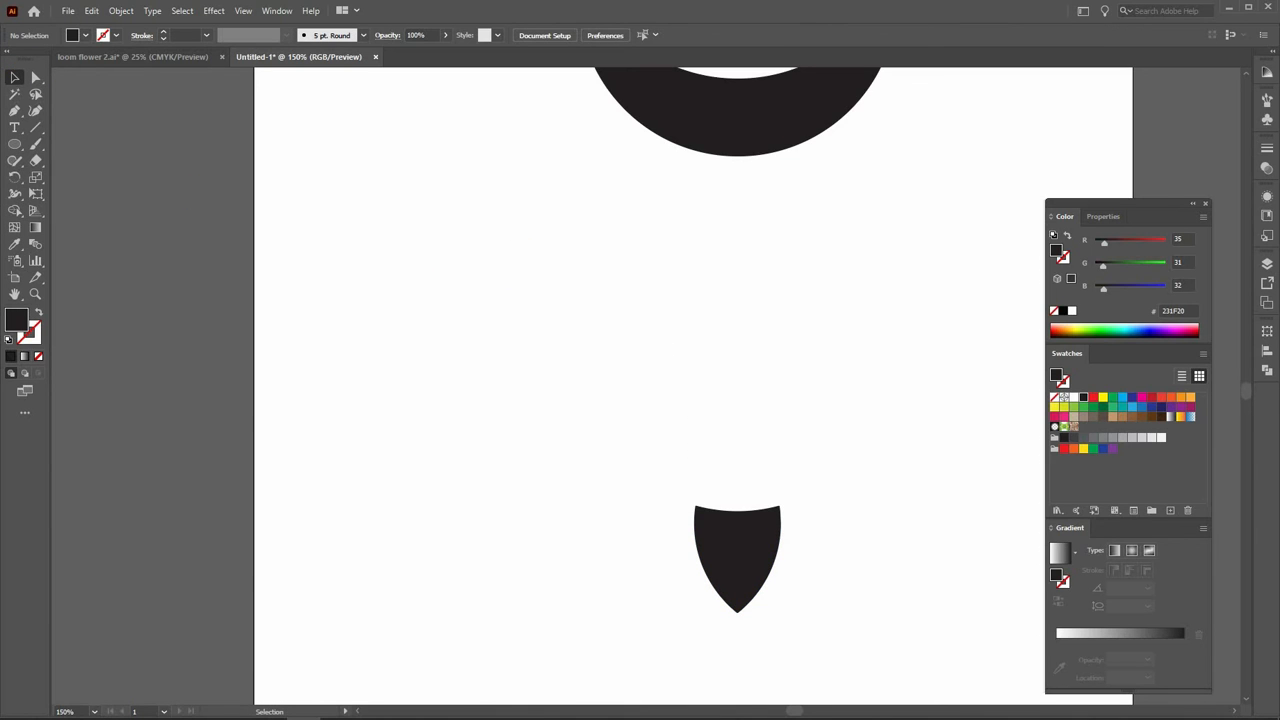
Center the crescent and the petal piece horizontally on the artboard
key(ctrl+minus)
key(ctrl+minus)
drag(500, 153, 796, 498)
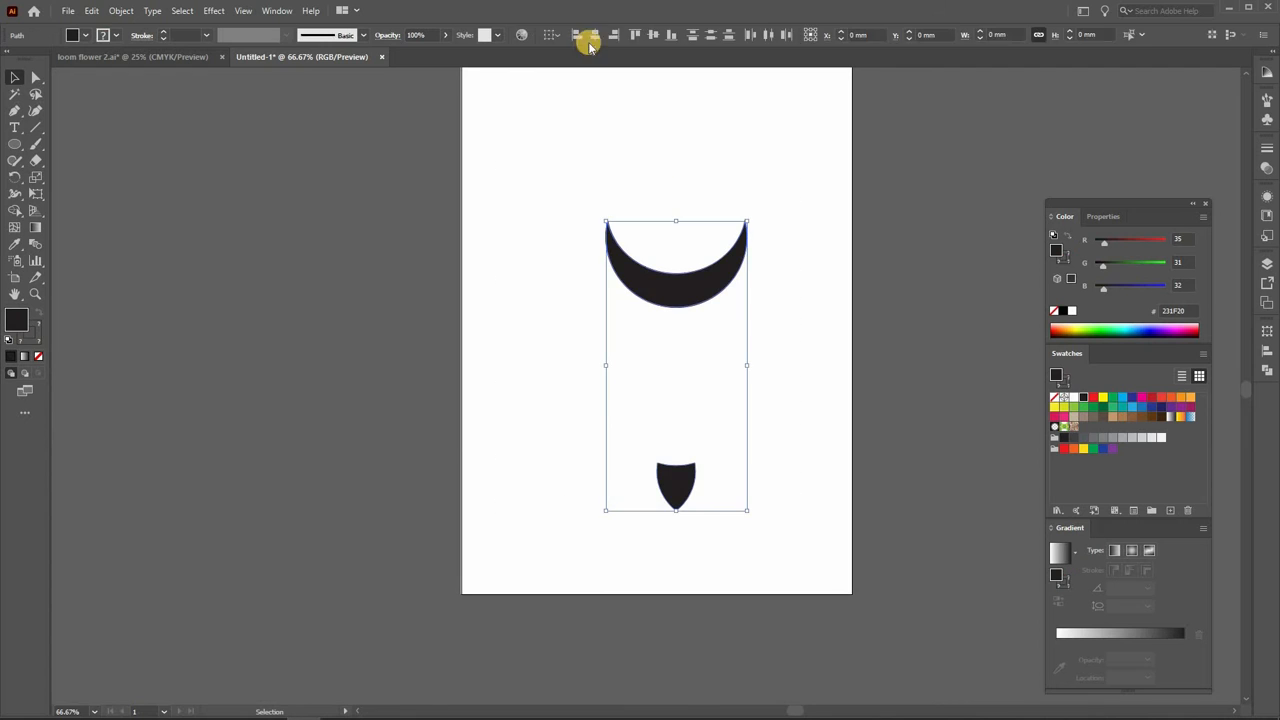
click(873, 265)
drag(712, 197, 734, 250)
click(597, 36)
drag(653, 407, 720, 501)
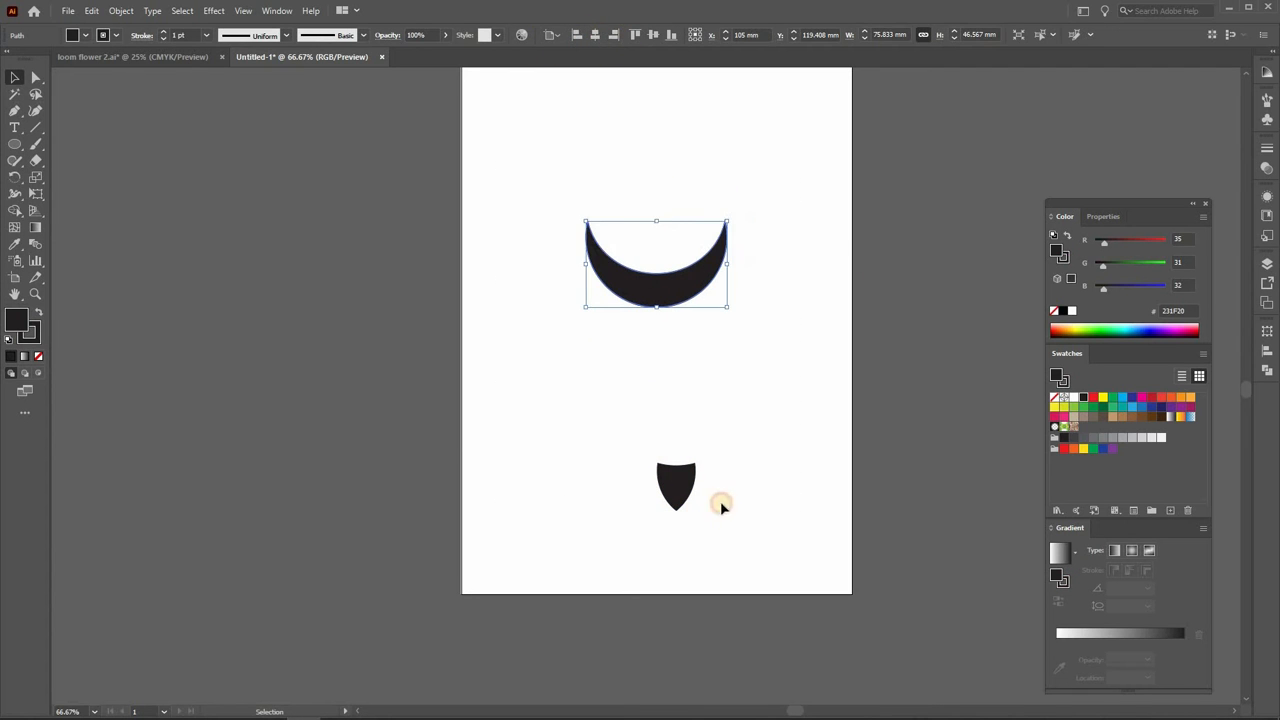
click(597, 36)
click(503, 119)
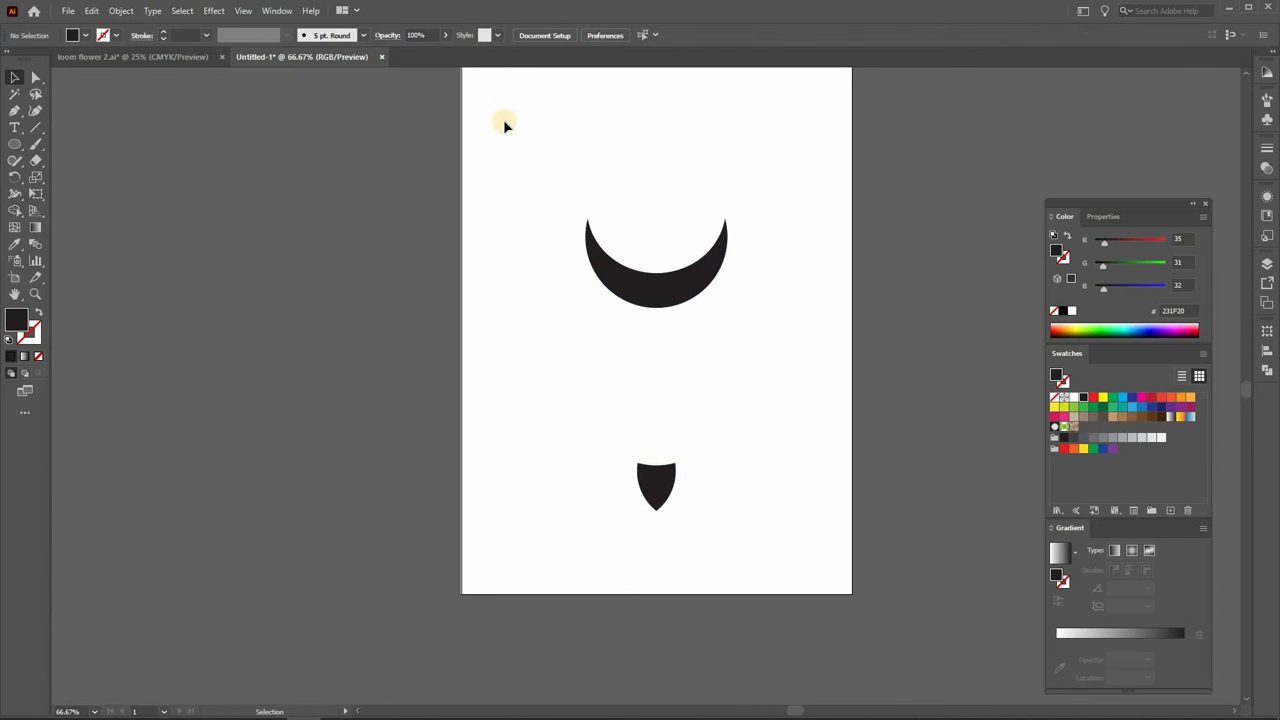
Show the rulers and add a horizontal guide through the center of the artboard
key(ctrl+r)
right_click(405, 201)
drag(398, 260, 414, 205)
click(460, 343)
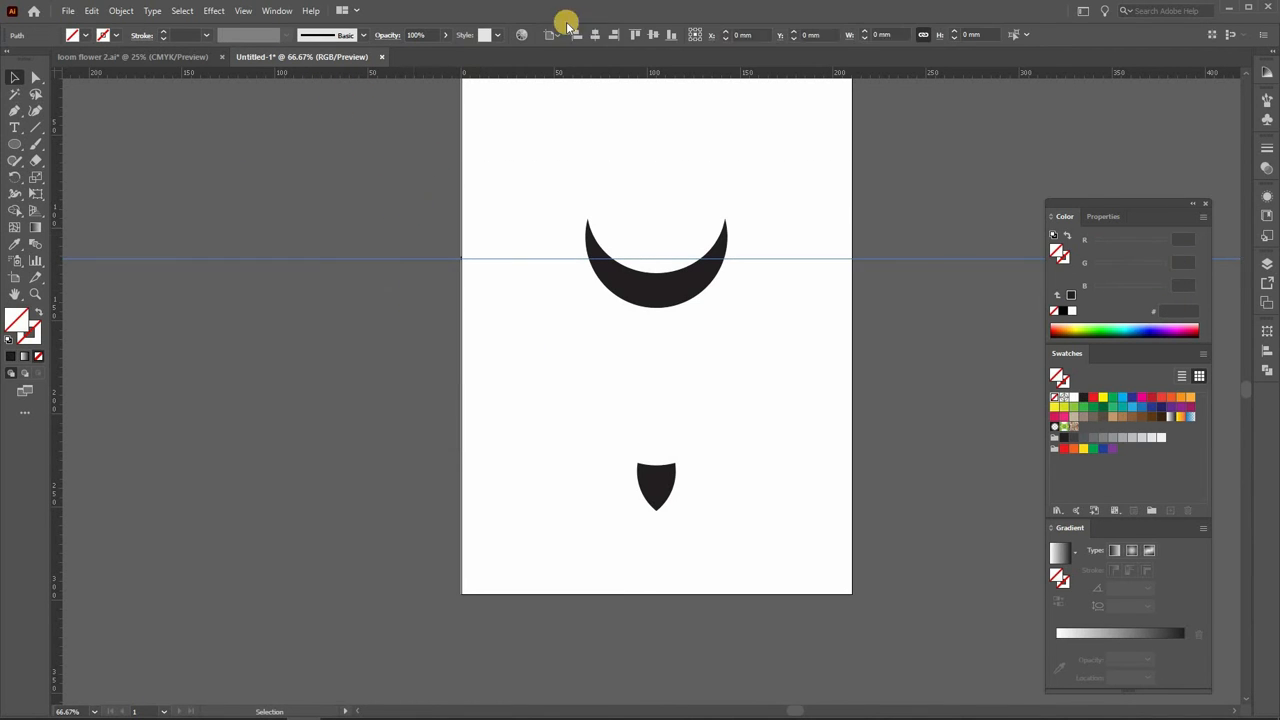
click(597, 35)
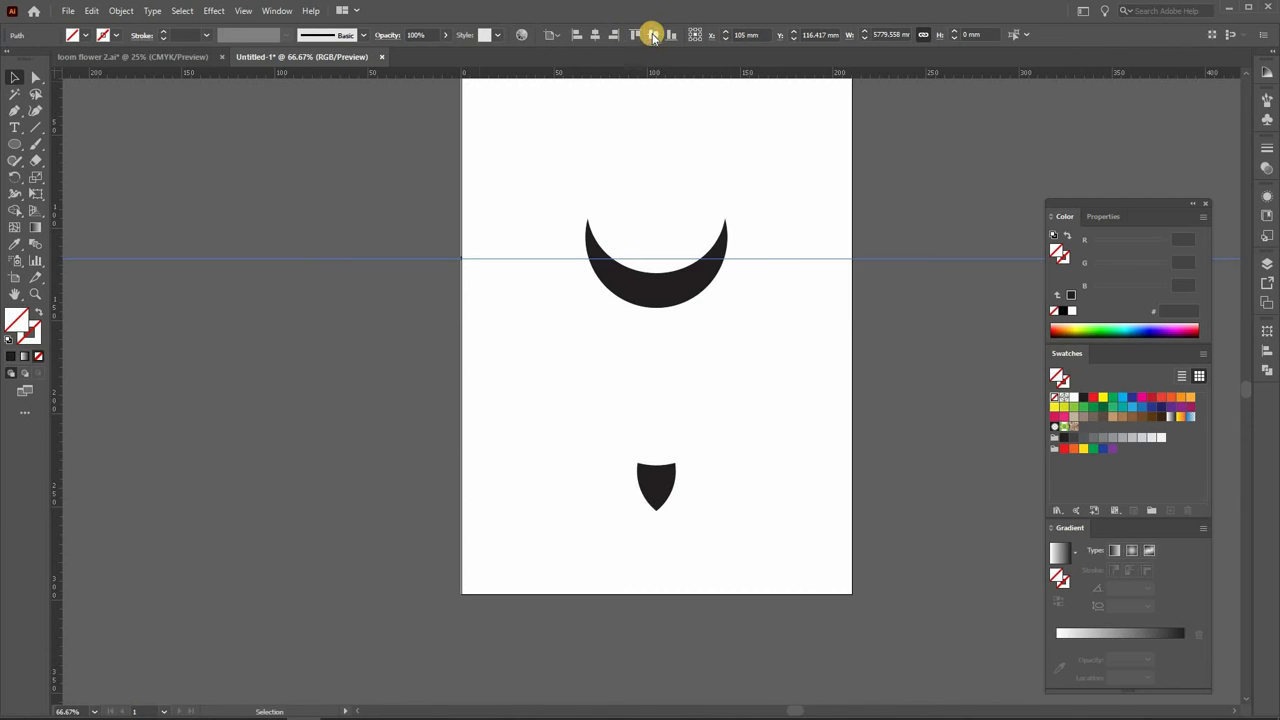
click(652, 35)
Add a vertical guide through the center of the artboard and lock the guides
click(77, 218)
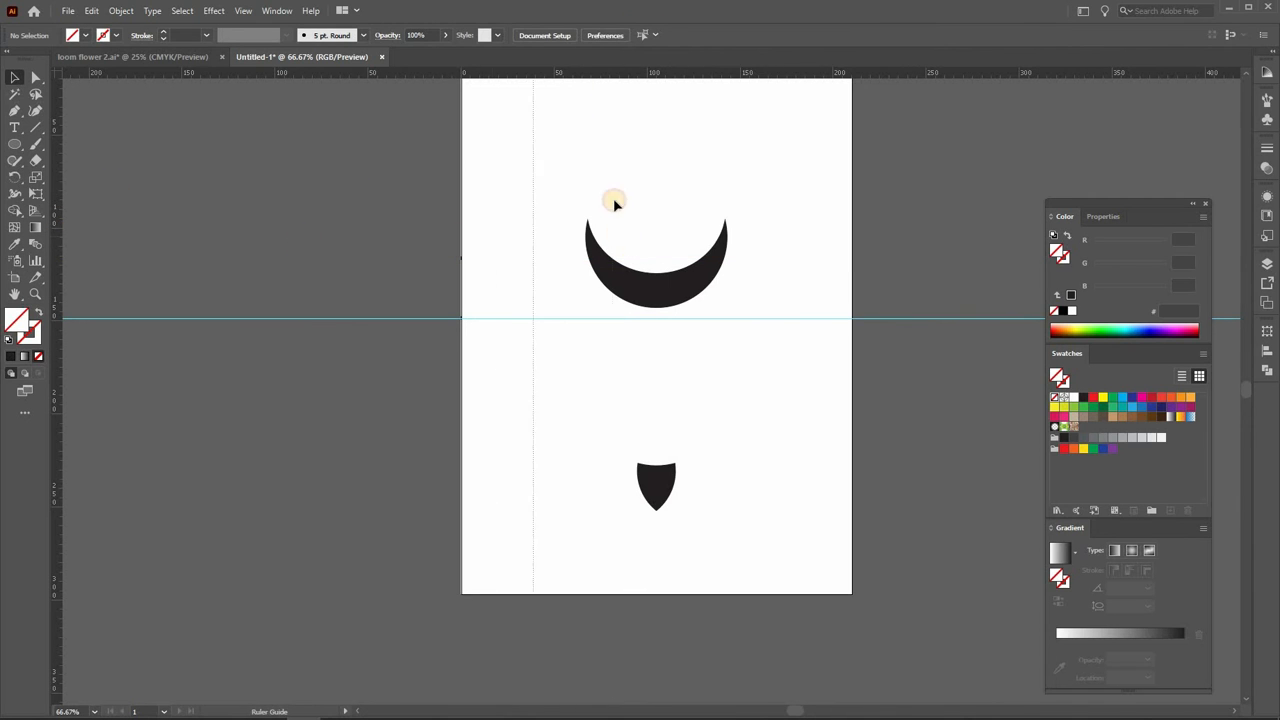
drag(613, 198, 620, 198)
click(593, 36)
click(464, 136)
right_click(462, 137)
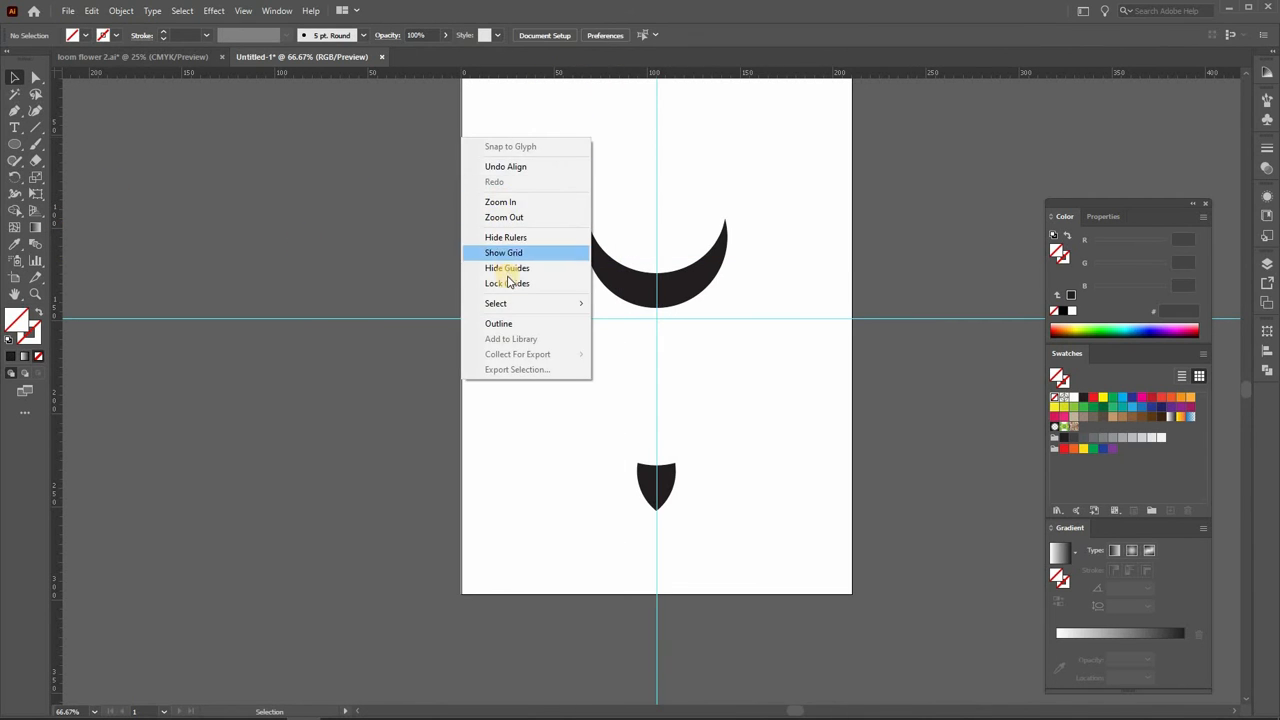
click(508, 283)
Move the petal piece up against the crescent's lower edge, centered horizontally on the artboard
drag(656, 475, 662, 320)
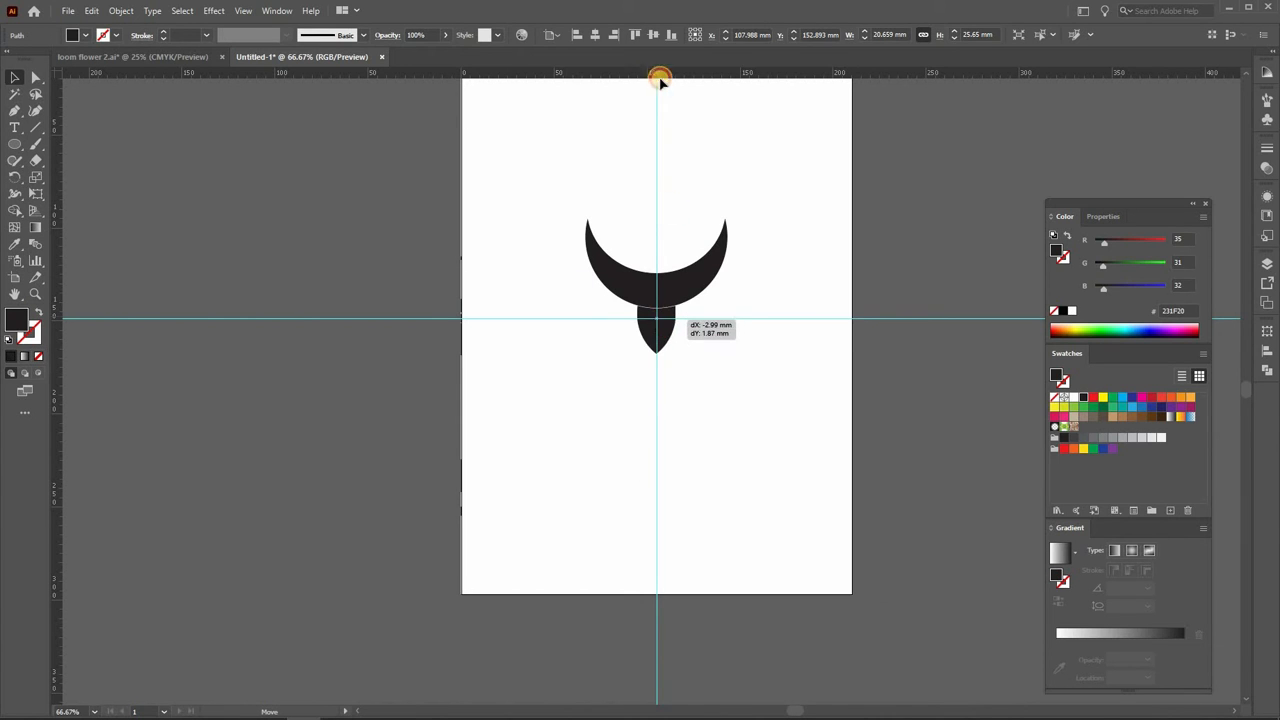
click(594, 36)
click(633, 397)
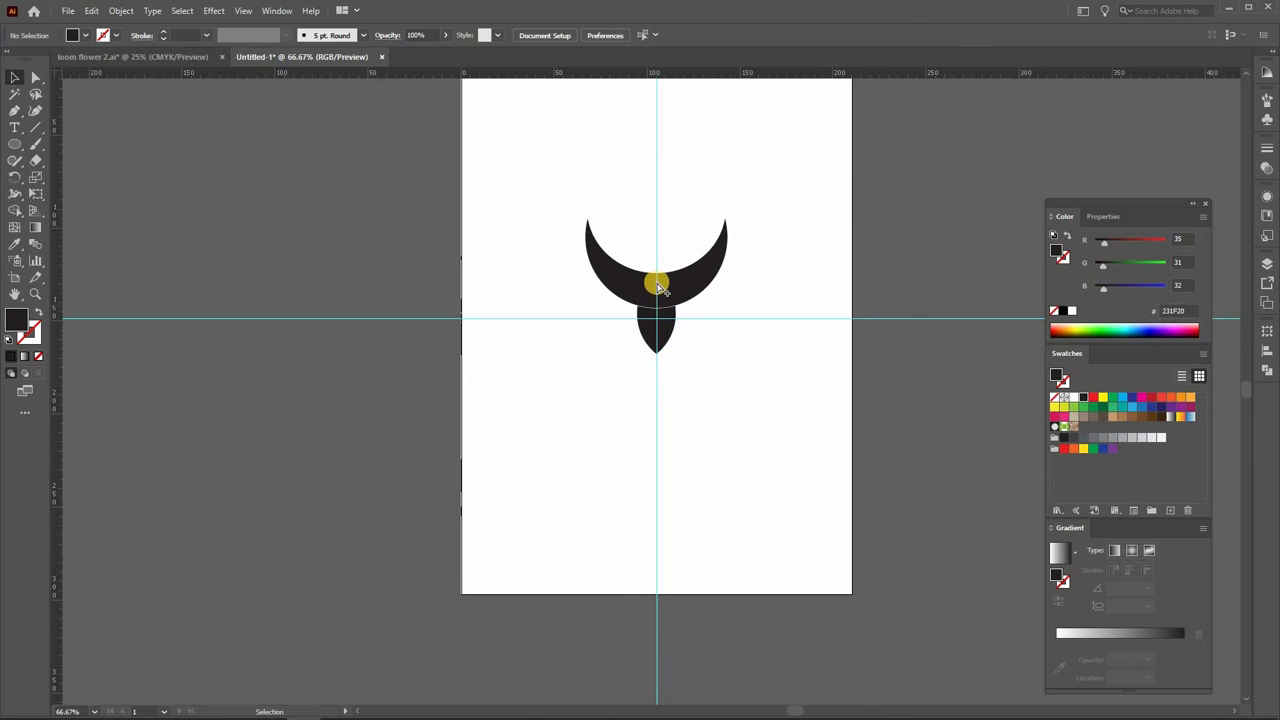
scroll(657, 284, up, 5)
click(667, 541)
key(Up)
key(Up)
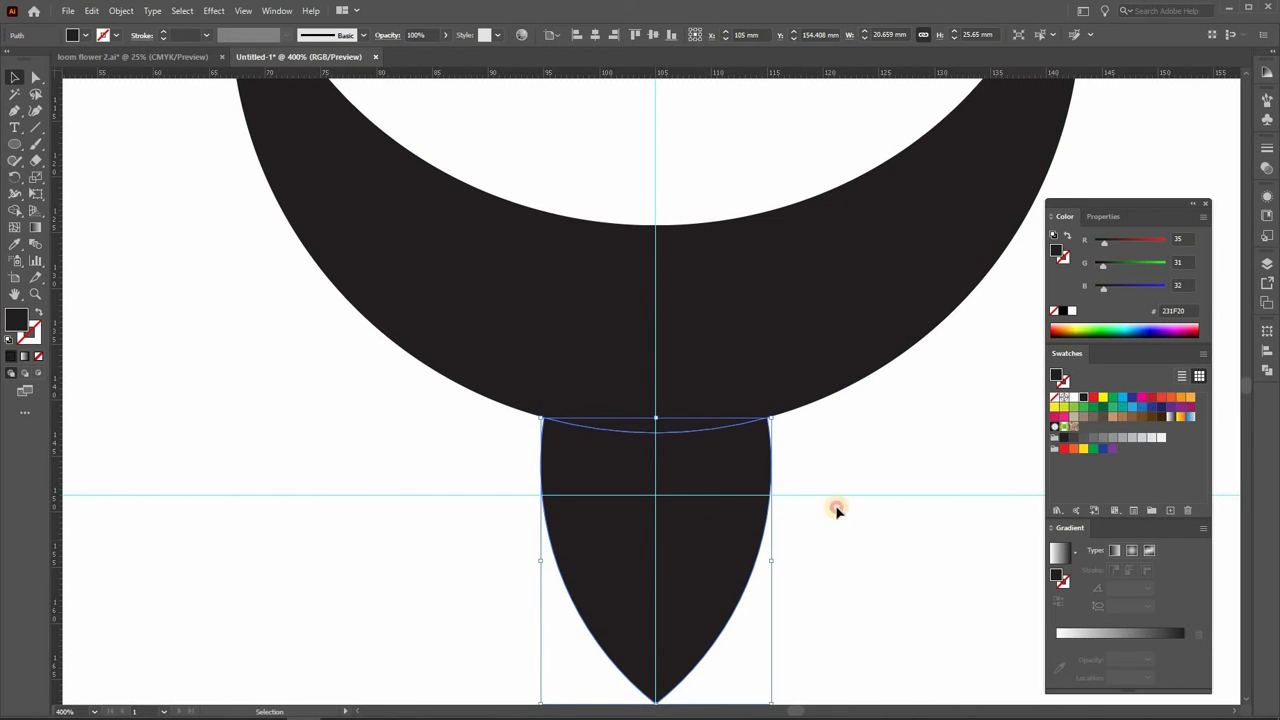
click(830, 500)
Place a petal copy right of the original against the crescent's outer edge, rotated about 34° and scaled to about 19 by 21 mm
scroll(771, 429, down, 4)
scroll(700, 388, up, 4)
drag(693, 400, 722, 415)
scroll(454, 451, down, 1)
drag(723, 531, 742, 496)
drag(608, 432, 643, 400)
drag(788, 457, 788, 455)
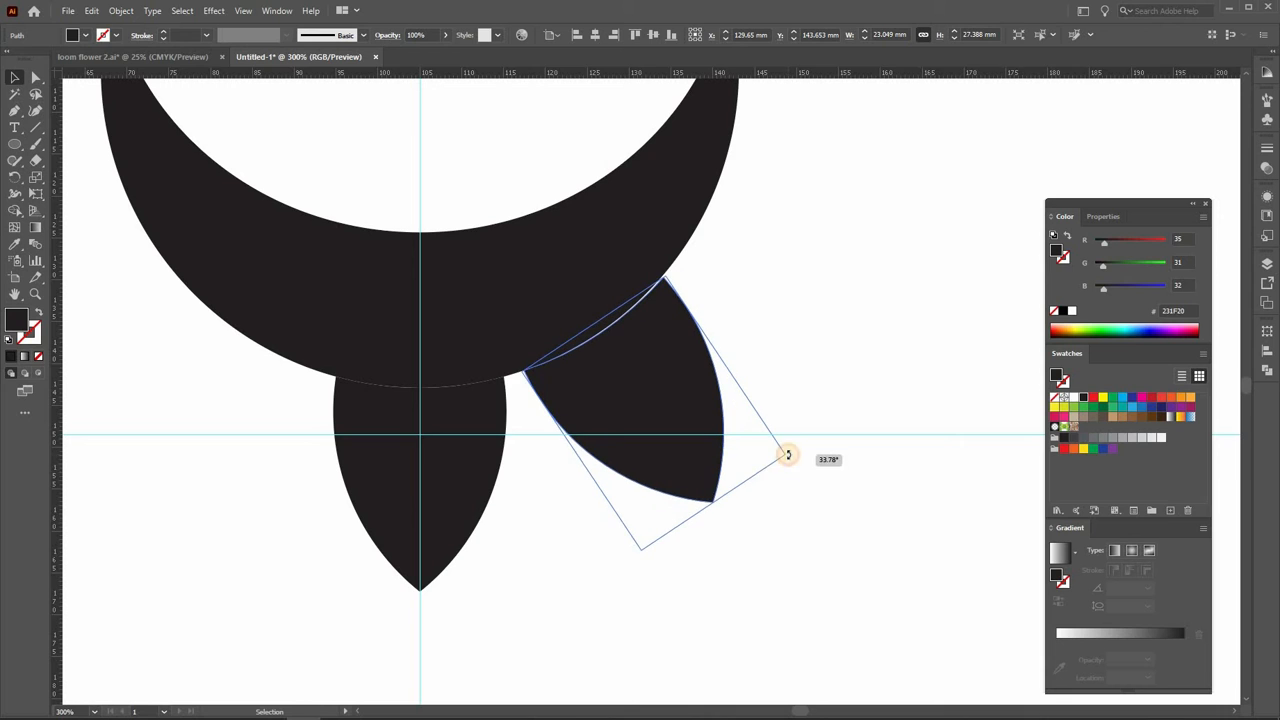
drag(718, 508, 681, 465)
drag(663, 414, 654, 400)
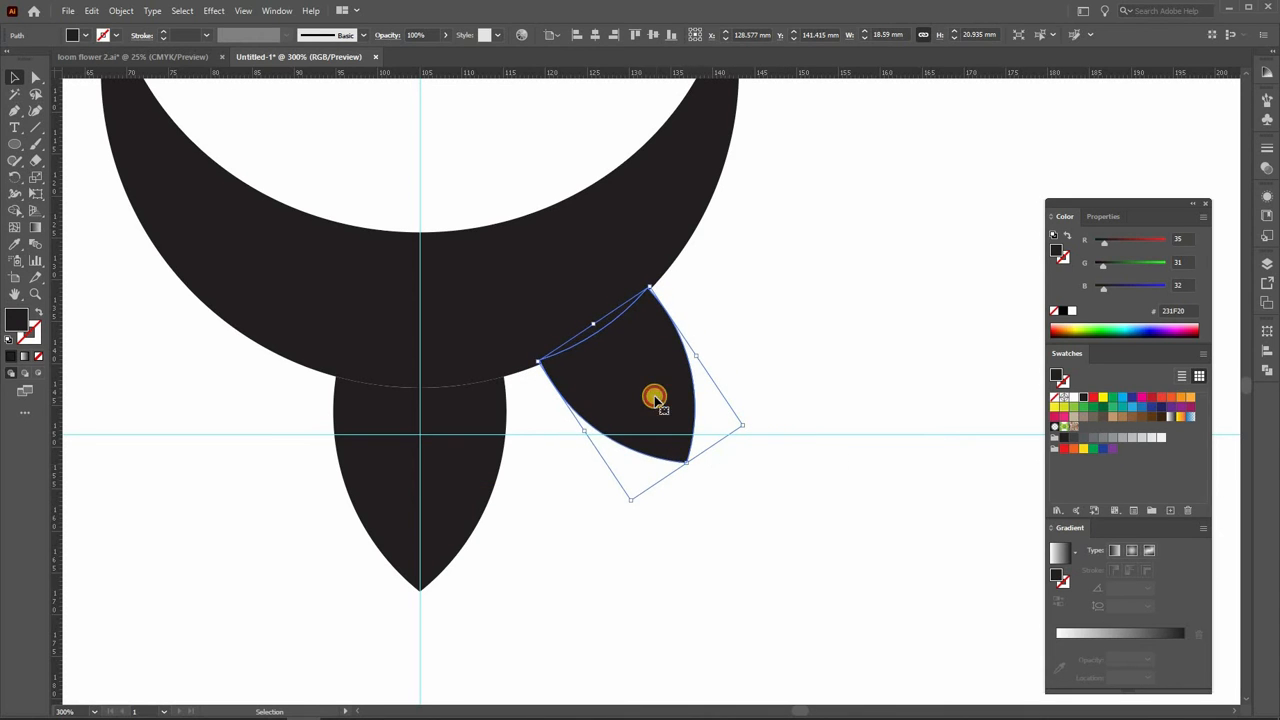
Place a second petal copy further up the crescent's right outer edge, rotated to about 60° and scaled to about 13 by 11 mm
drag(701, 346, 648, 319)
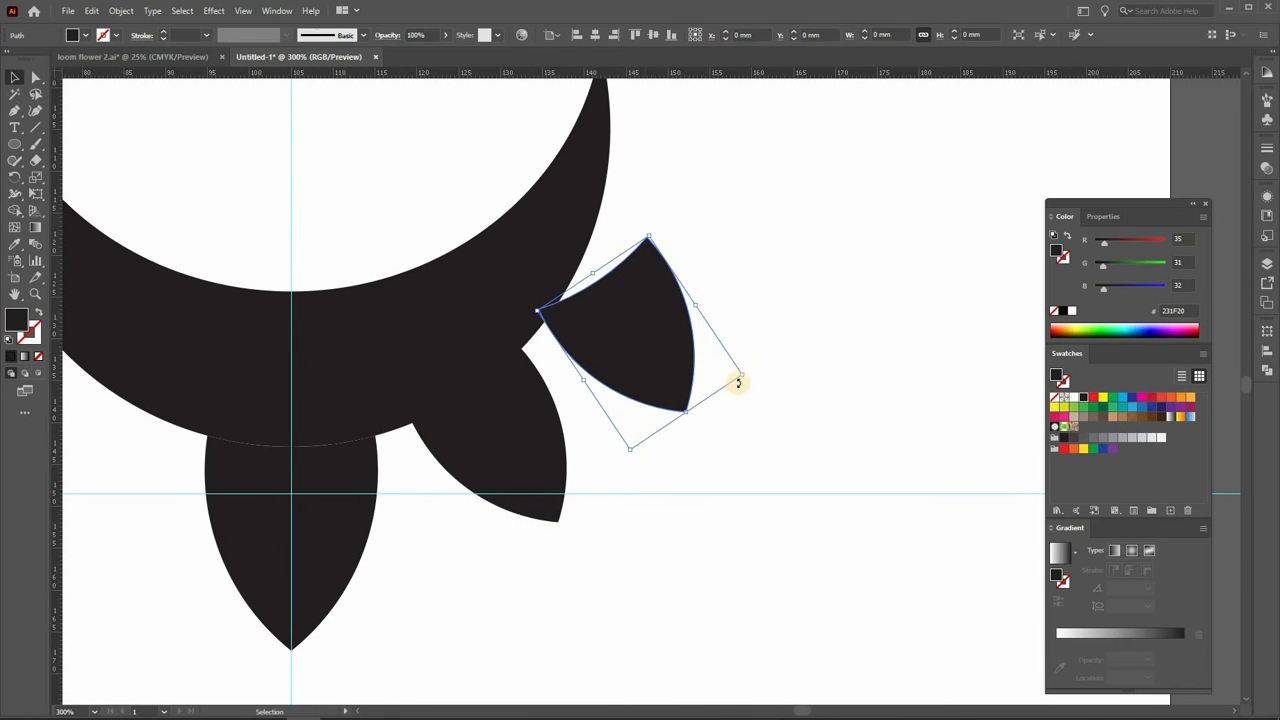
drag(749, 343, 746, 329)
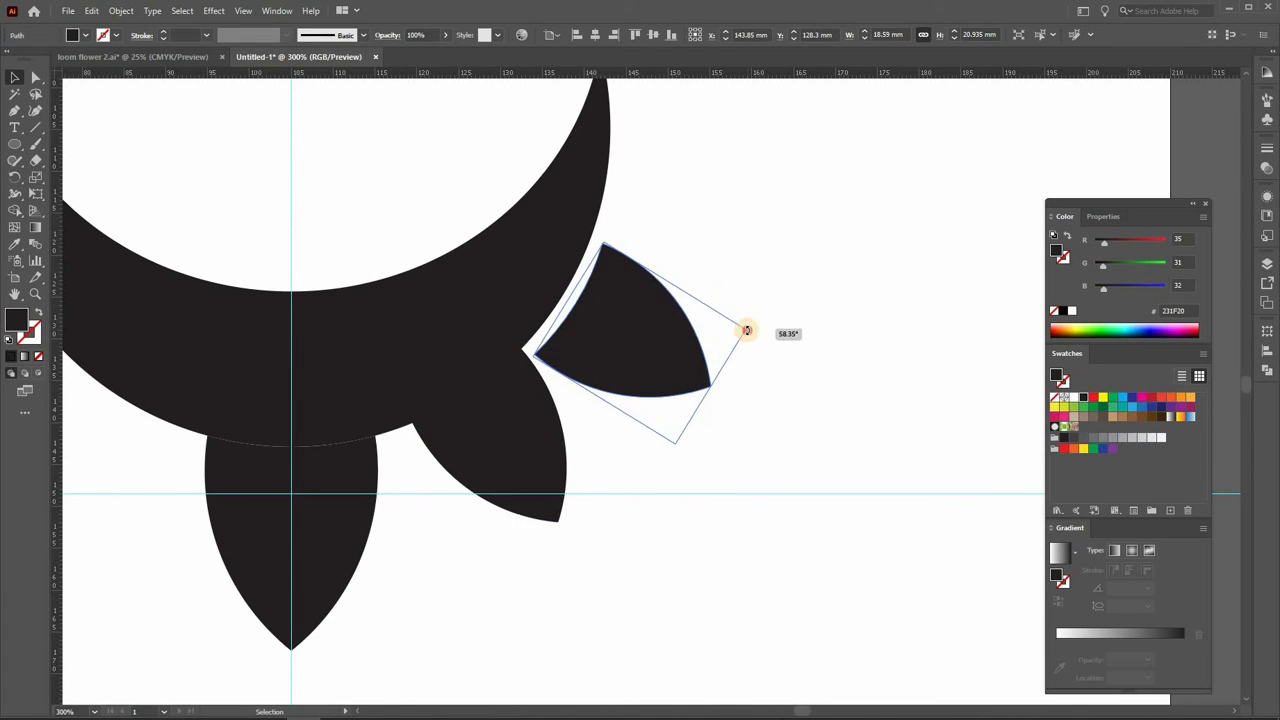
drag(617, 306, 624, 298)
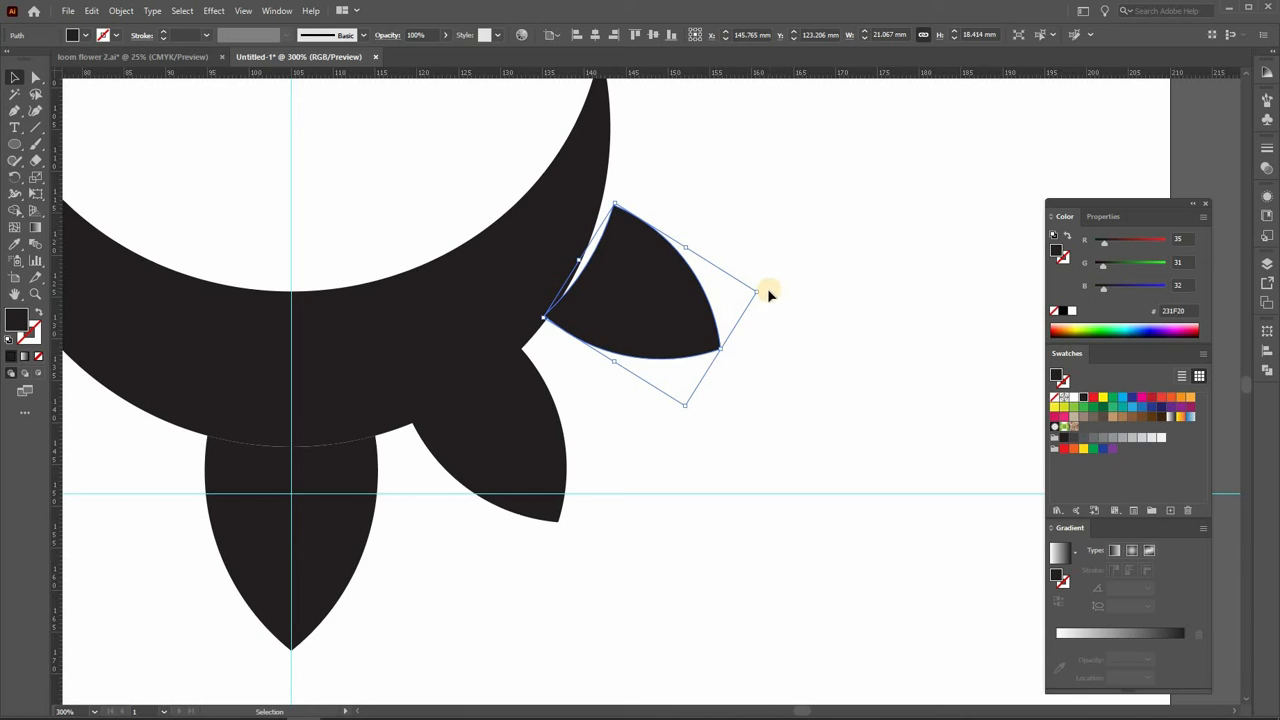
drag(764, 291, 766, 286)
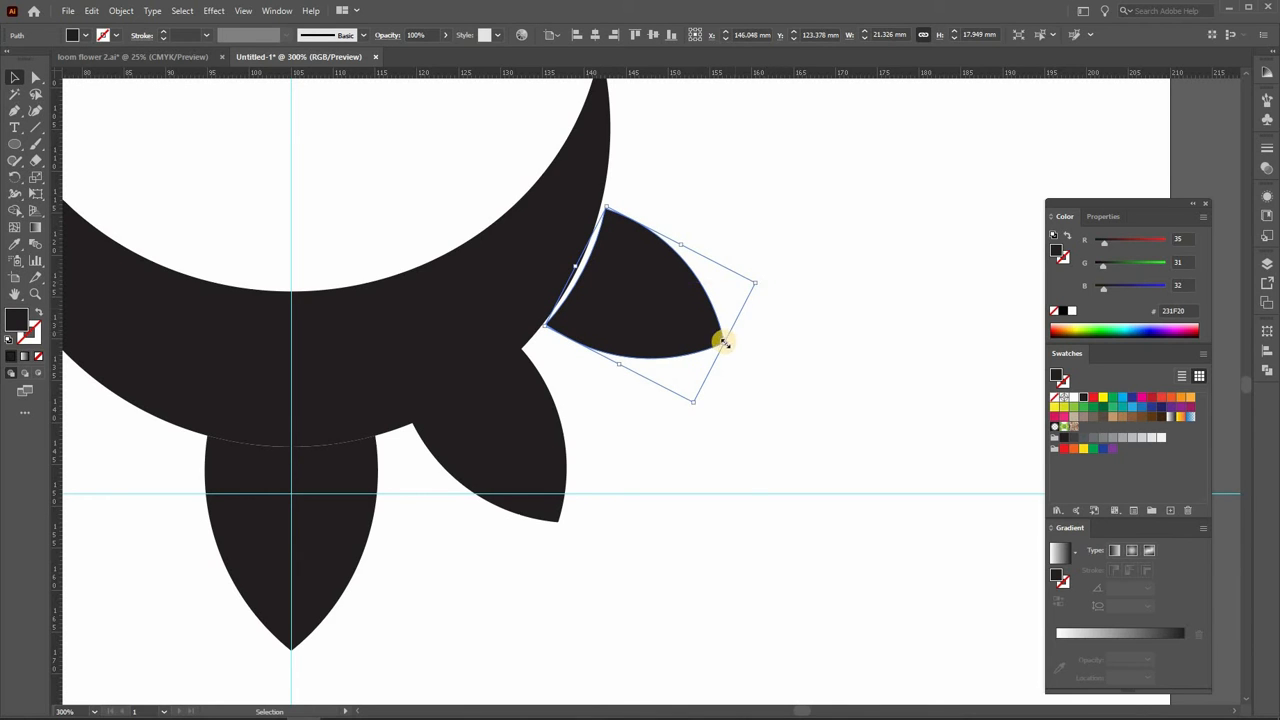
drag(724, 343, 645, 186)
scroll(731, 283, up, 2)
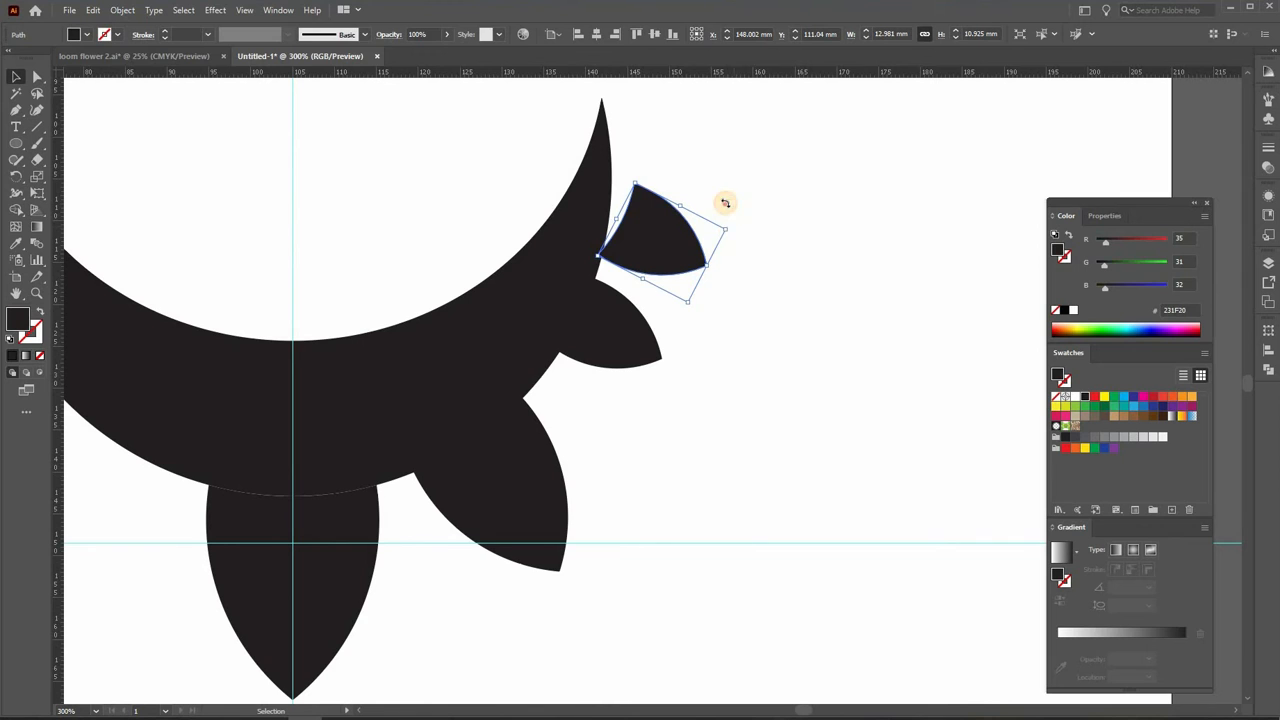
Rotate the topmost petal copy to nearly horizontal, fit it against the crescent's upper right edge, and scale it to about 9.4 by 7.4 mm
drag(725, 203, 724, 210)
drag(643, 238, 640, 218)
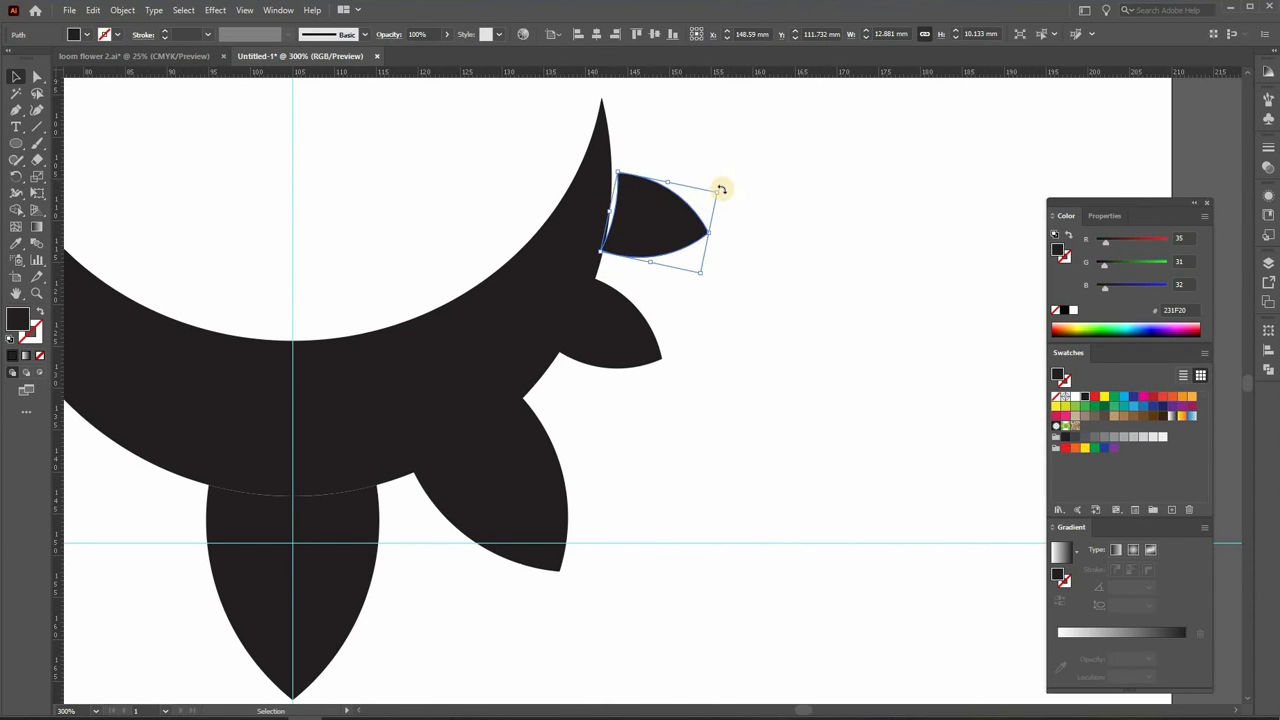
drag(721, 189, 679, 228)
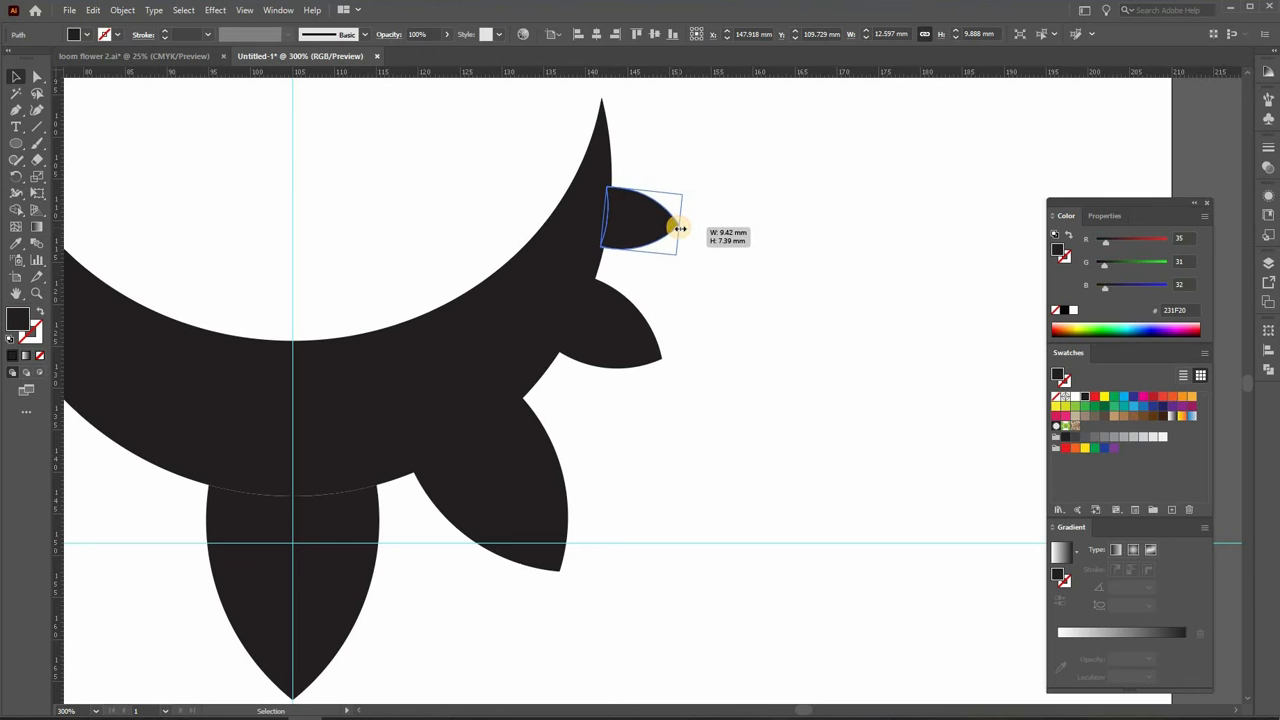
click(786, 267)
Switch to outline view and nudge the smallest petal so its inner edge lines up with the crescent's outer edge
key(ctrl+y)
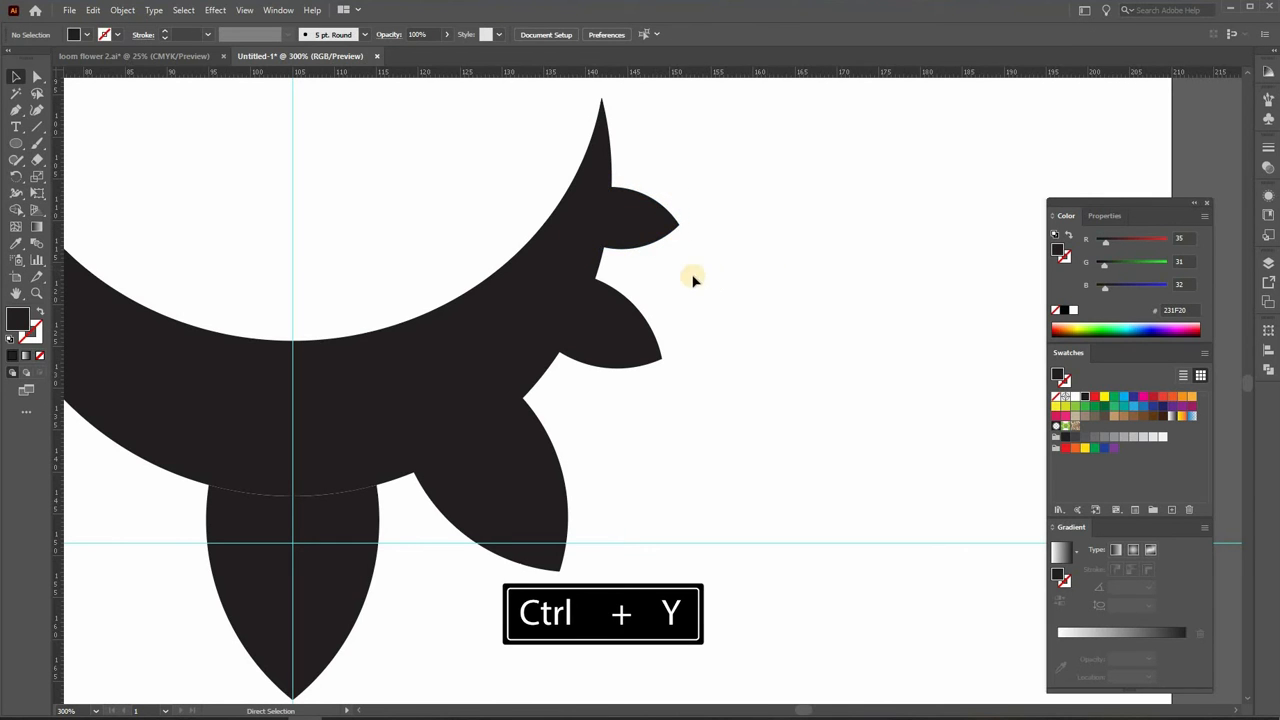
scroll(584, 220, up, 5)
scroll(595, 205, up, 3)
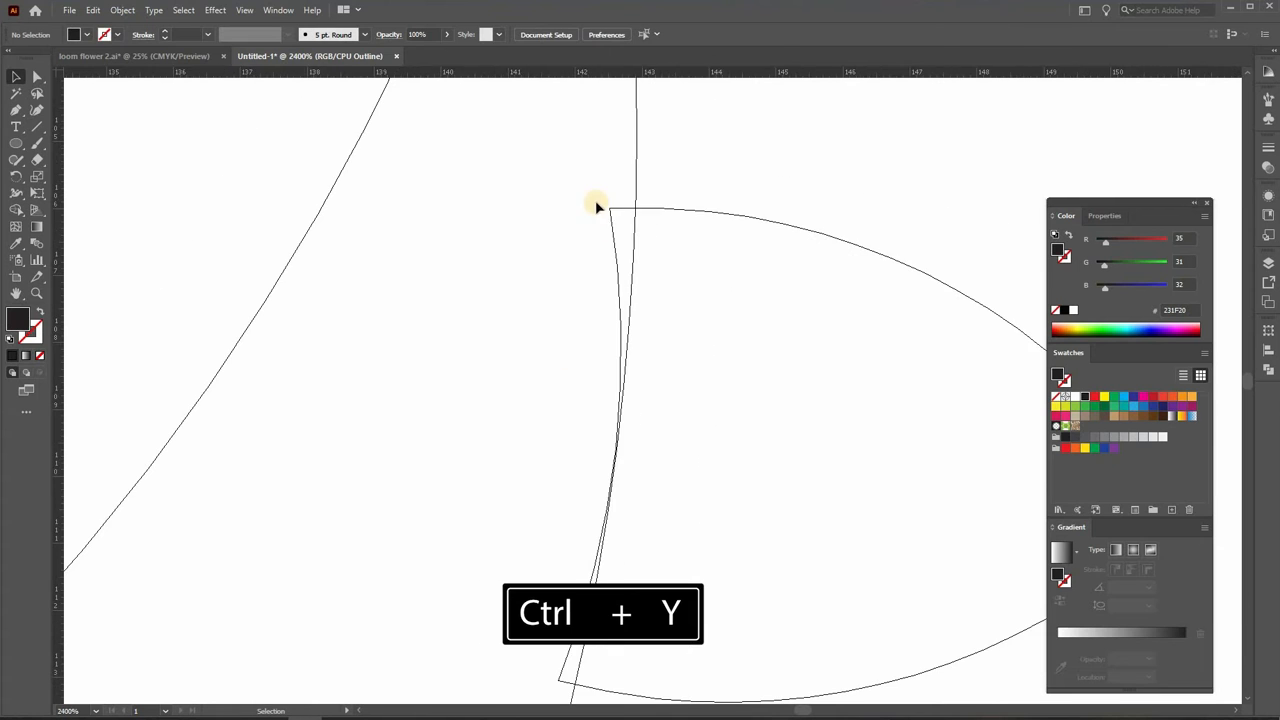
drag(612, 215, 631, 217)
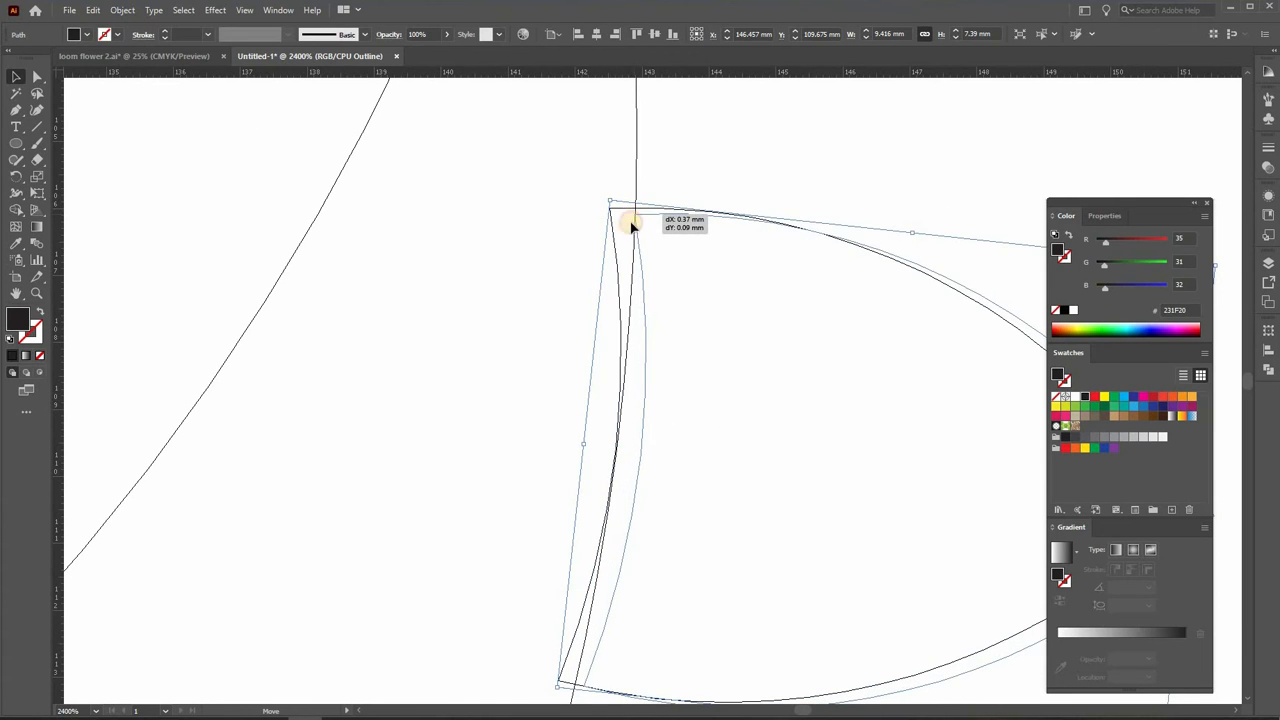
scroll(578, 458, down, 3)
scroll(578, 458, down, 2)
mouse_move(583, 423)
mouse_down()
mouse_move(554, 423)
mouse_move(567, 421)
mouse_up()
scroll(566, 420, down, 3)
scroll(590, 452, down, 3)
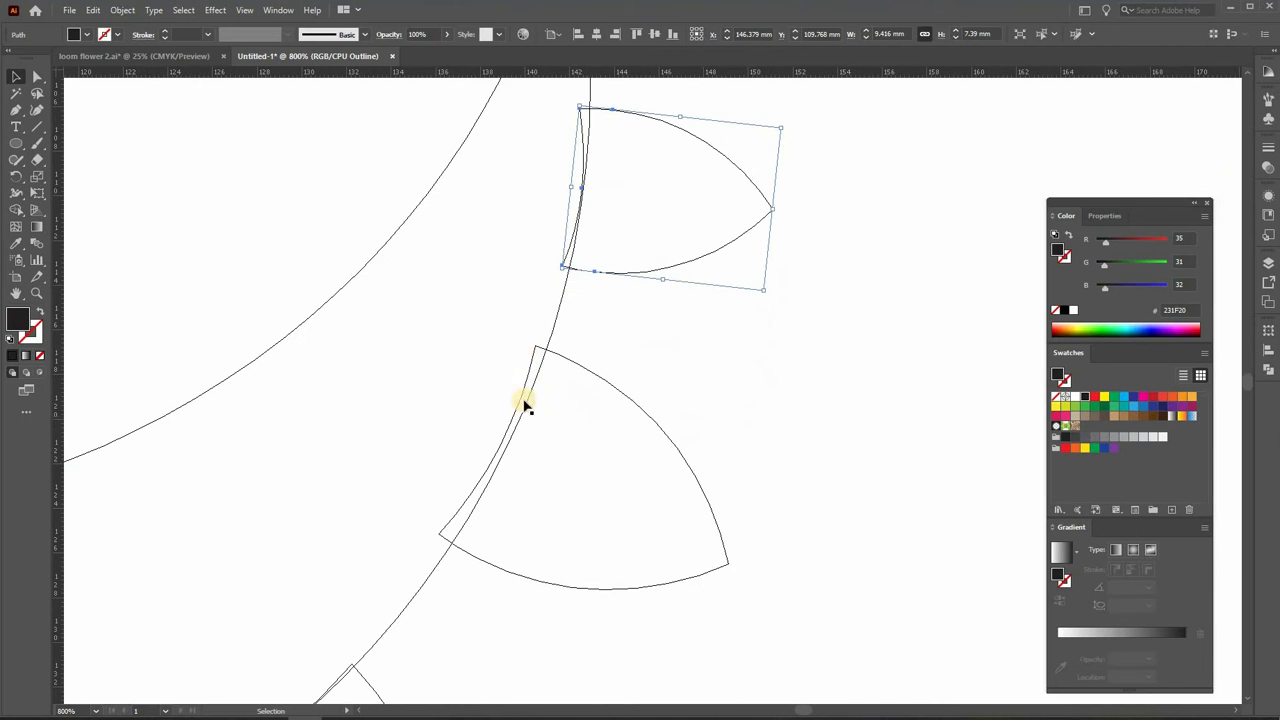
Nudge the middle of the three right-hand petals slightly right so its base follows the crescent's outer edge
click(503, 443)
drag(501, 446, 508, 449)
scroll(703, 349, down, 6)
scroll(706, 390, left, 5)
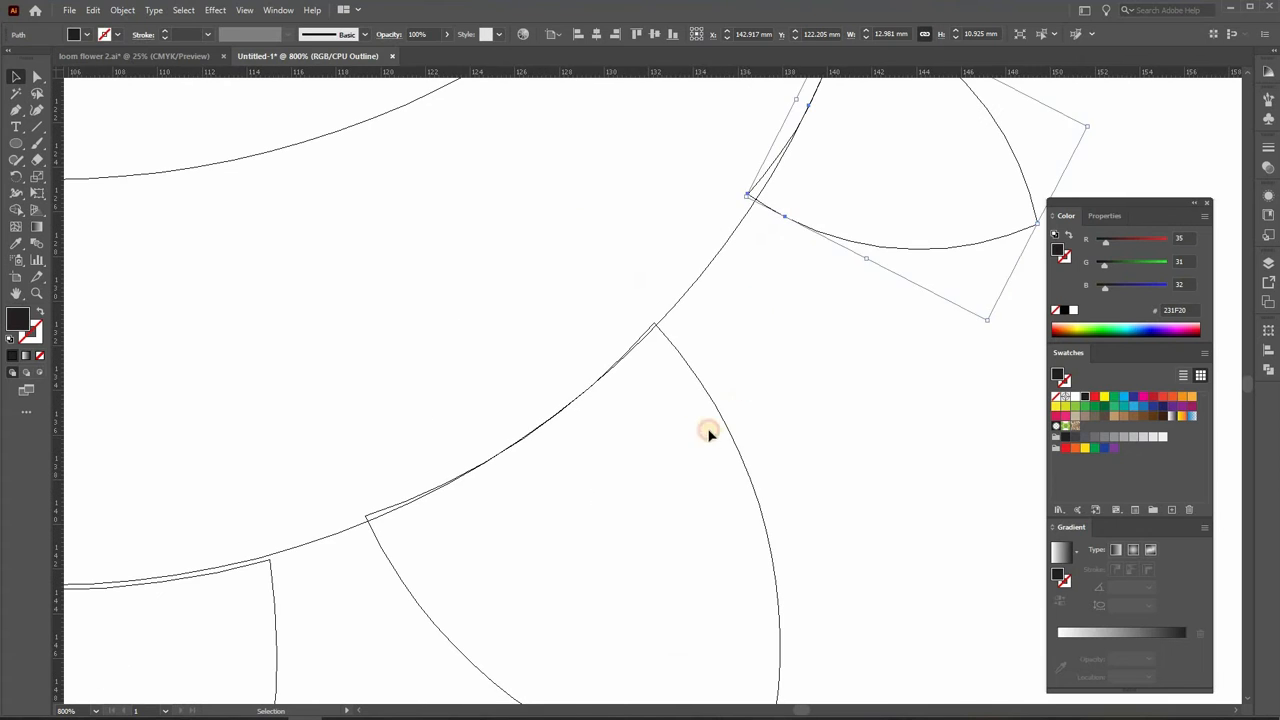
click(522, 438)
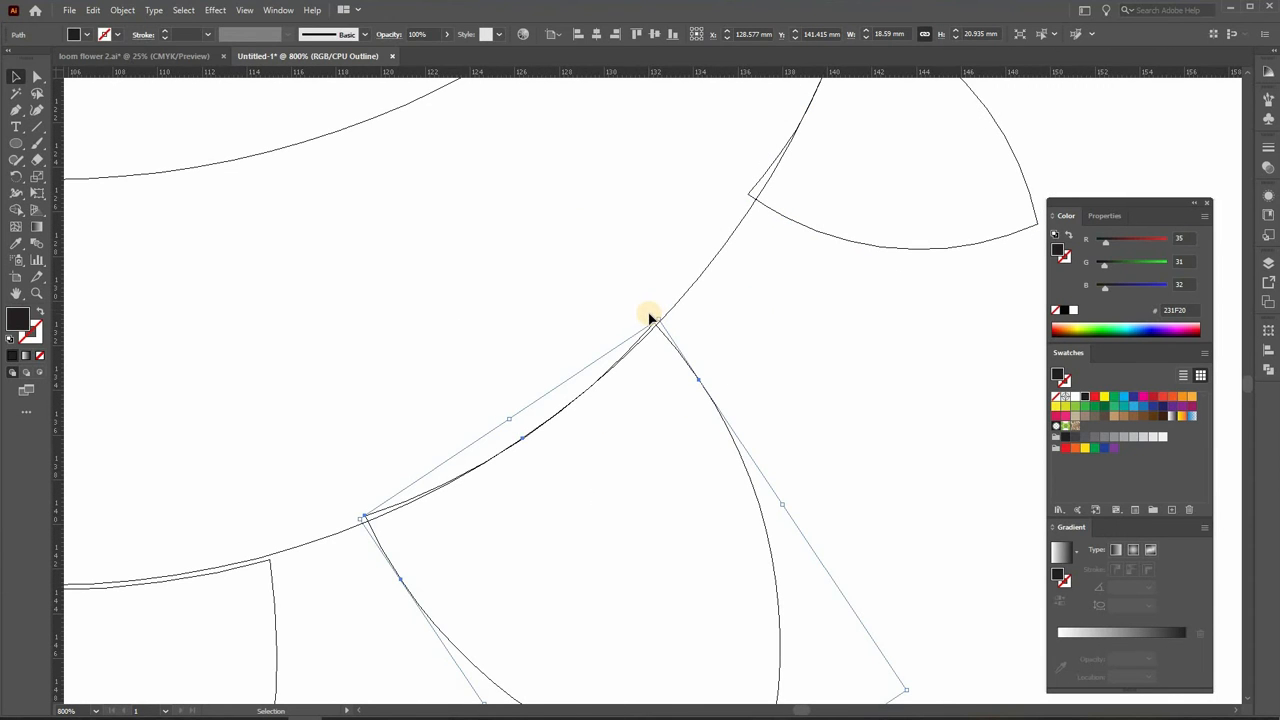
Move the central bottom petal slightly up onto the crescent's lower edge and return to the filled preview
scroll(590, 276, down, 4)
scroll(590, 276, left, 8)
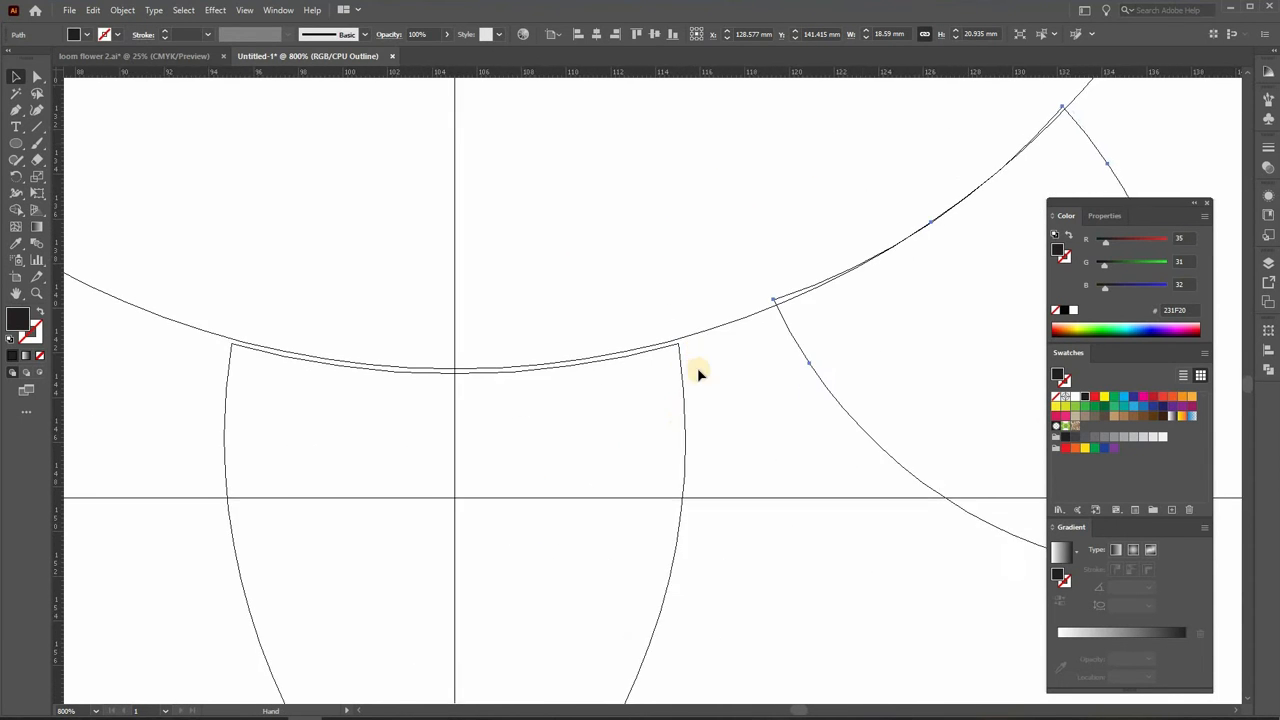
drag(645, 382, 640, 377)
key(ctrl+y)
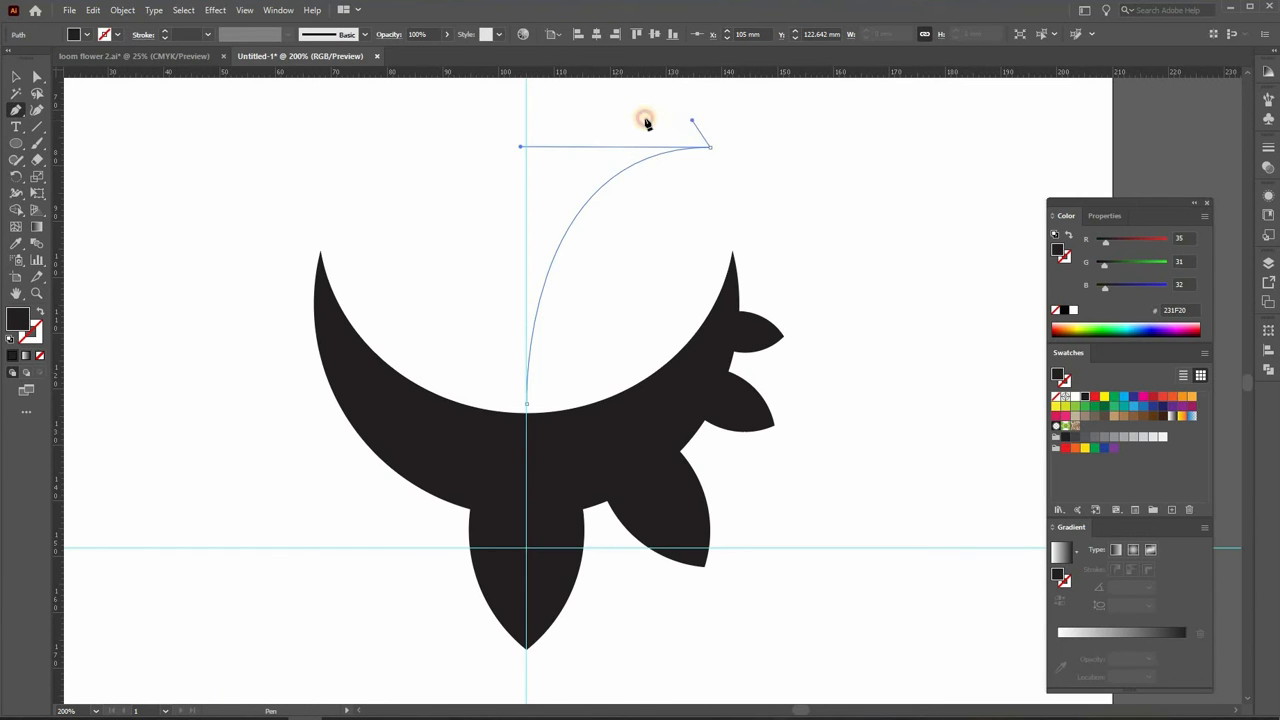
Draw a closed black Pen shape above the crescent, with a curved two-lobed leaf outline right of the vertical guide and a simple closing edge left of it
scroll(549, 180, up, 1)
drag(560, 169, 504, 178)
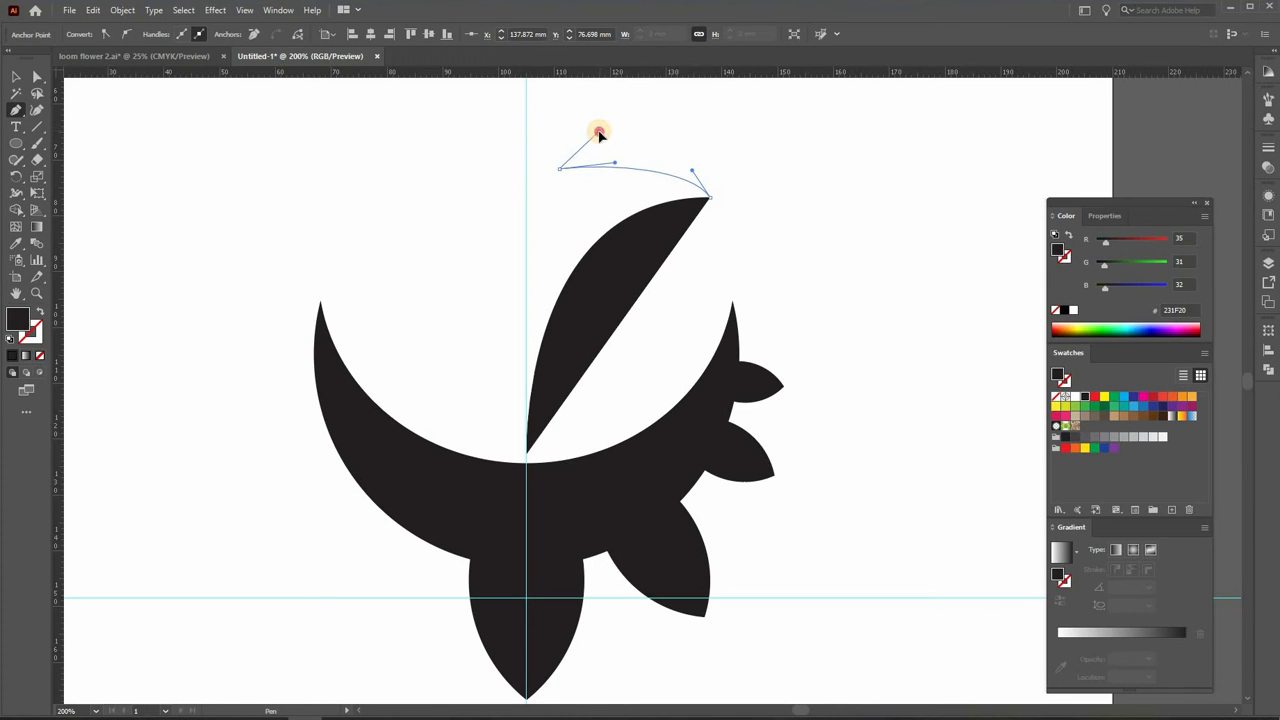
scroll(590, 137, up, 1)
drag(530, 125, 507, 115)
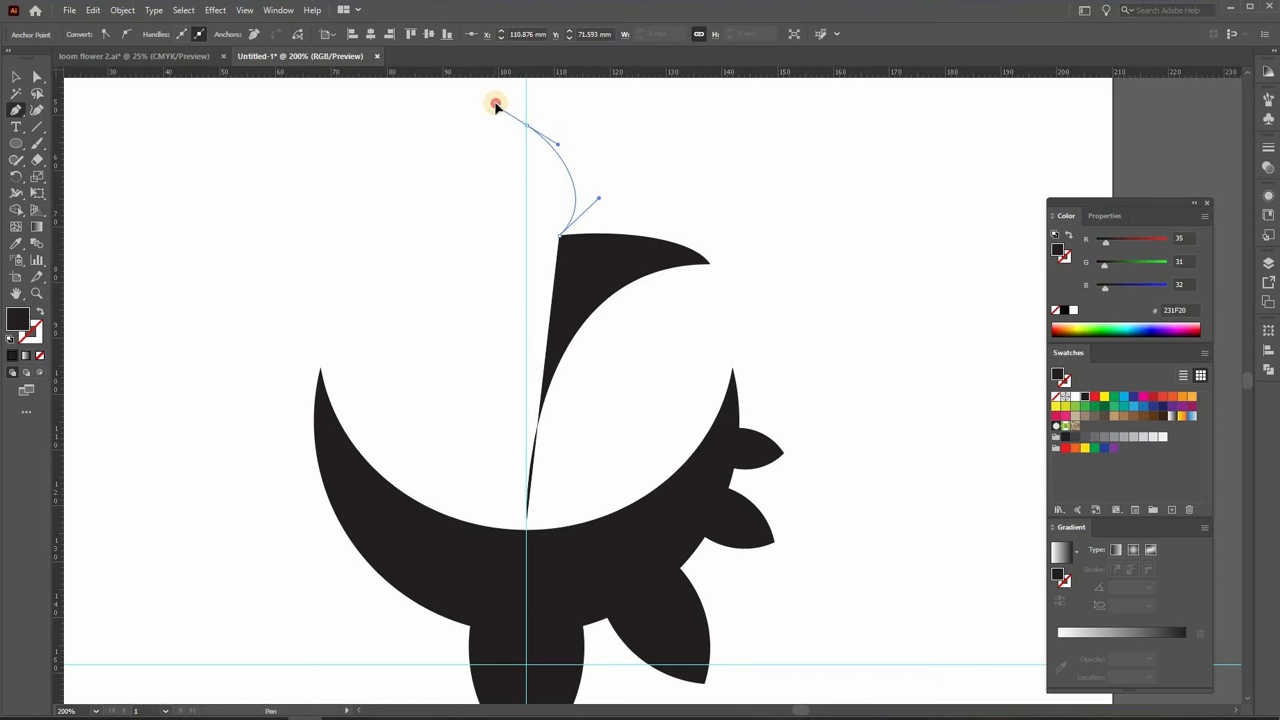
click(455, 206)
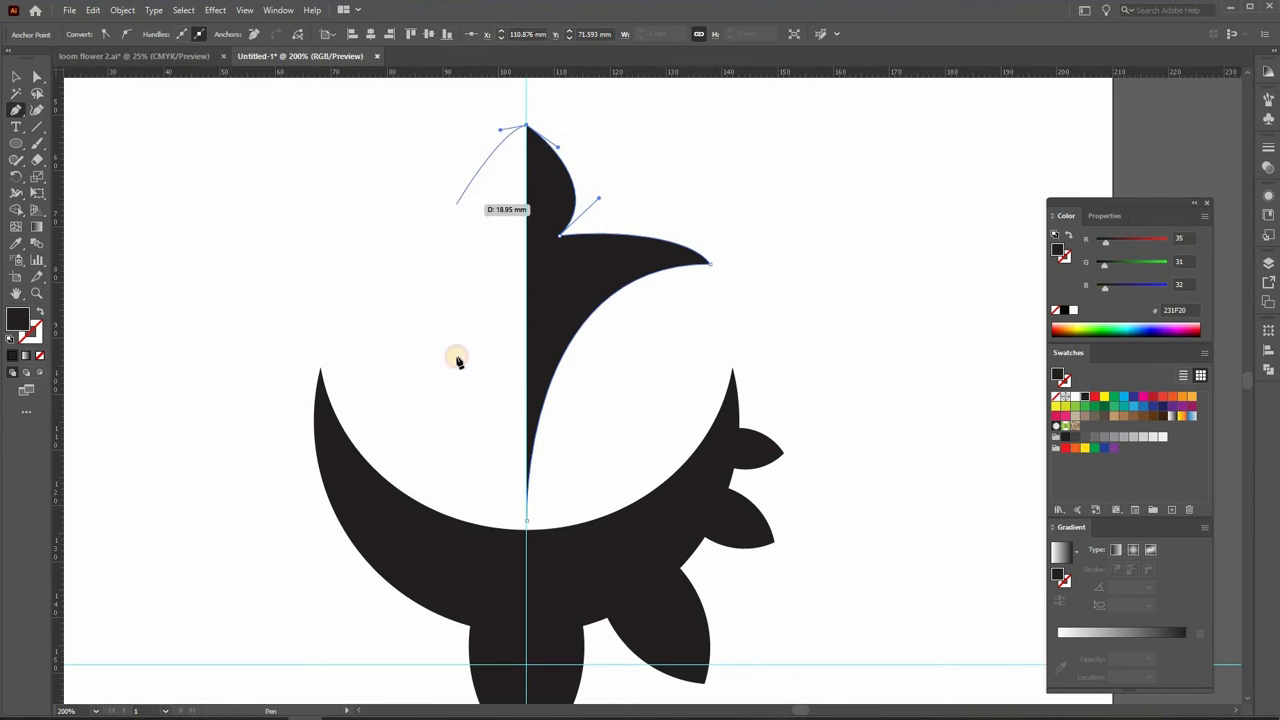
click(525, 516)
scroll(433, 195, down, 1)
scroll(406, 180, up, 1)
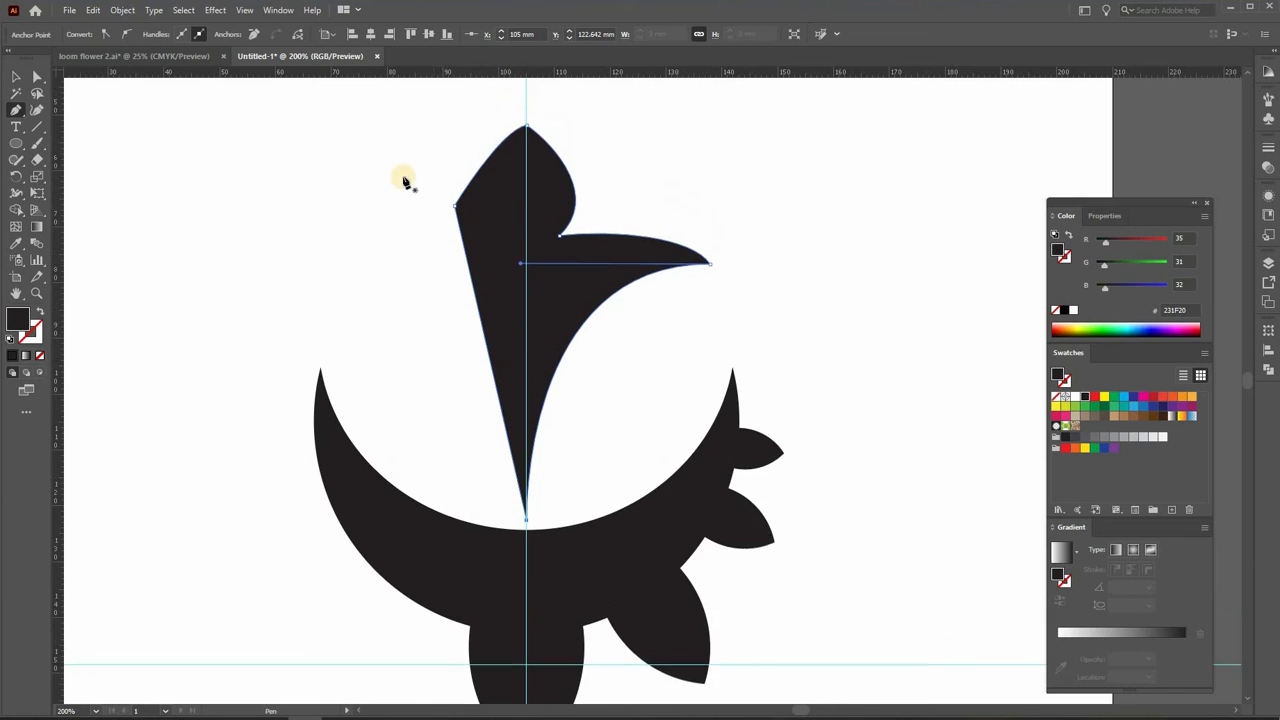
scroll(300, 130, down, 2)
click(16, 76)
Turn the three right-hand petals into unfilled black outlines by swapping fill and stroke, with a 2 pt stroke weight
scroll(417, 254, down, 2)
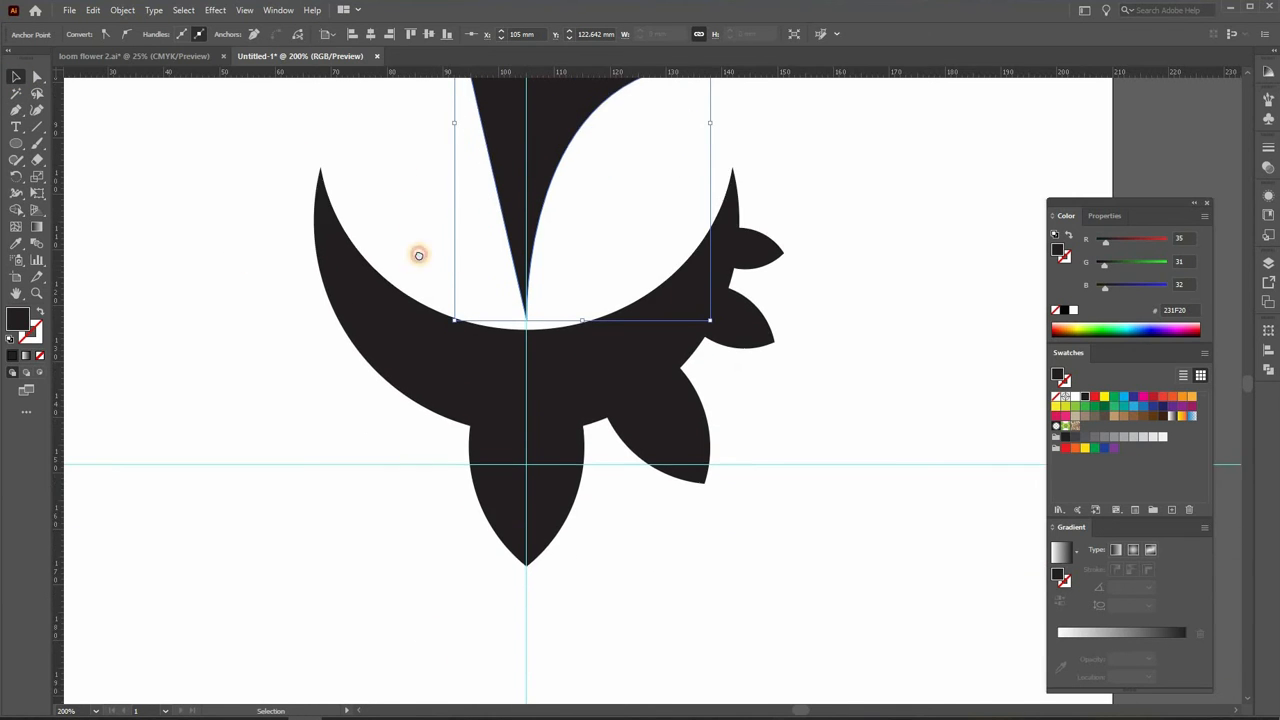
scroll(511, 289, right, 1)
scroll(511, 289, down, 2)
click(592, 290)
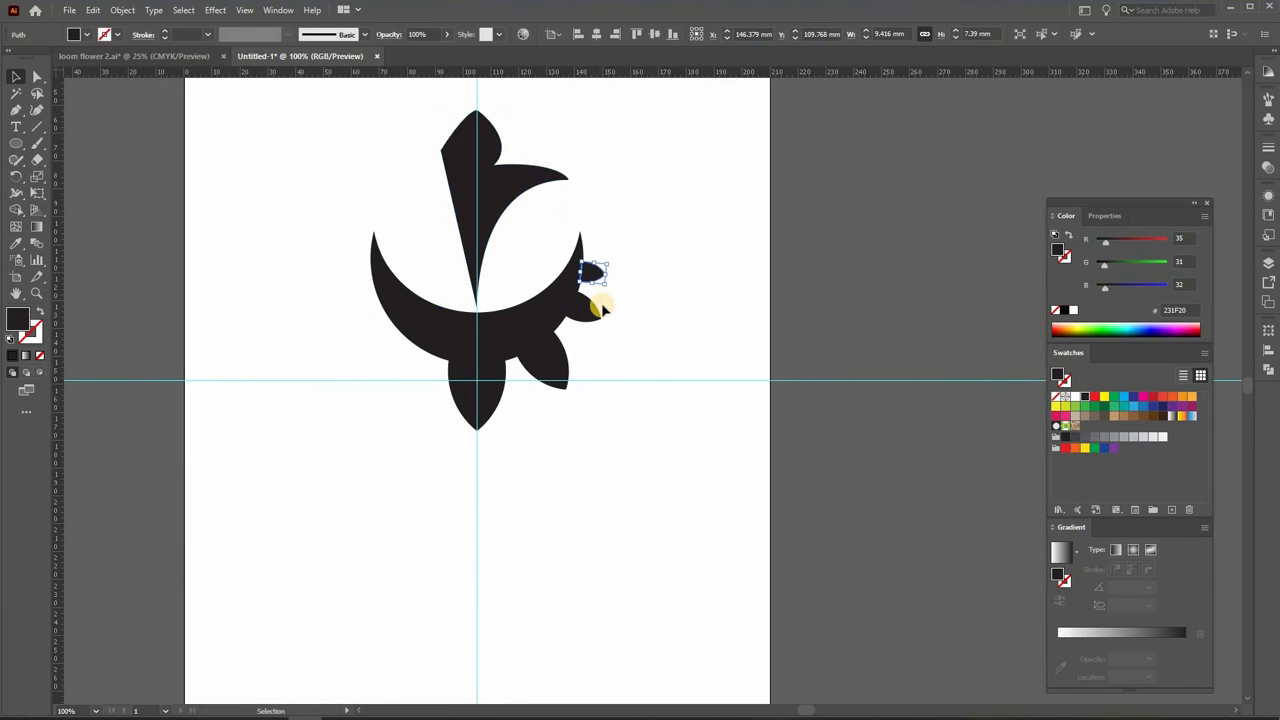
drag(598, 306, 589, 319)
key(ctrl+z)
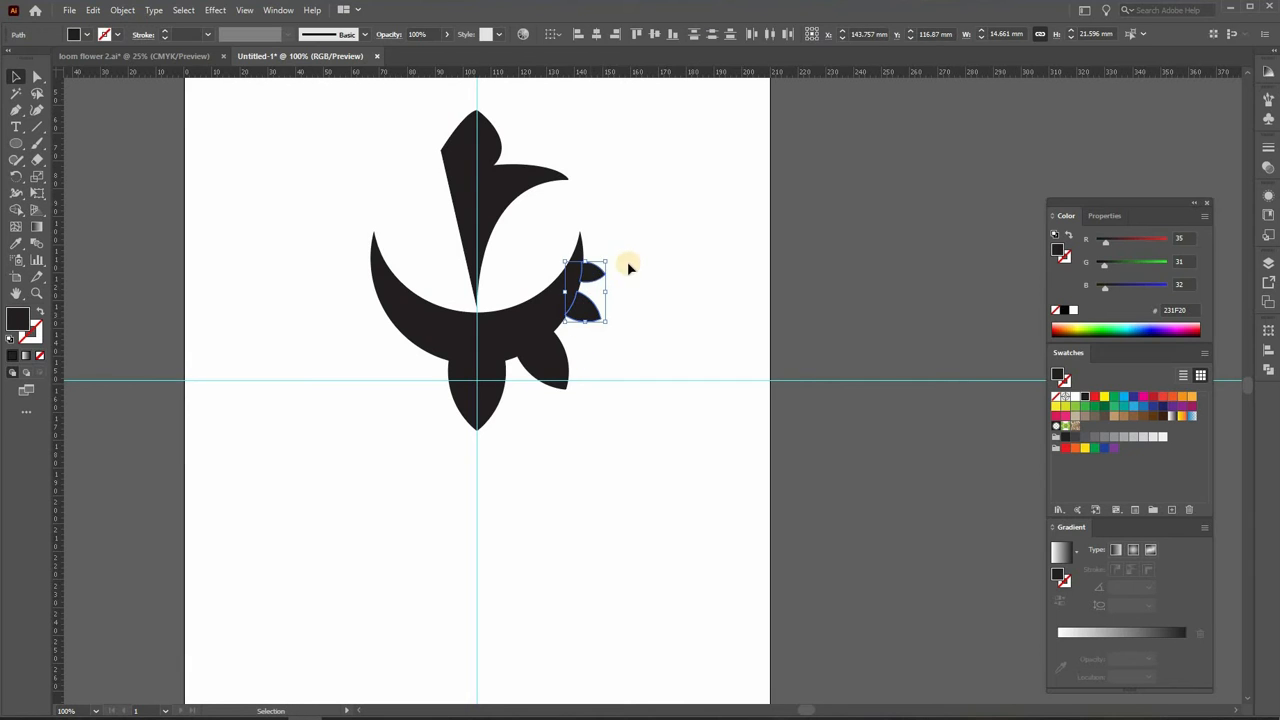
drag(620, 259, 597, 283)
shift+click(551, 378)
click(38, 314)
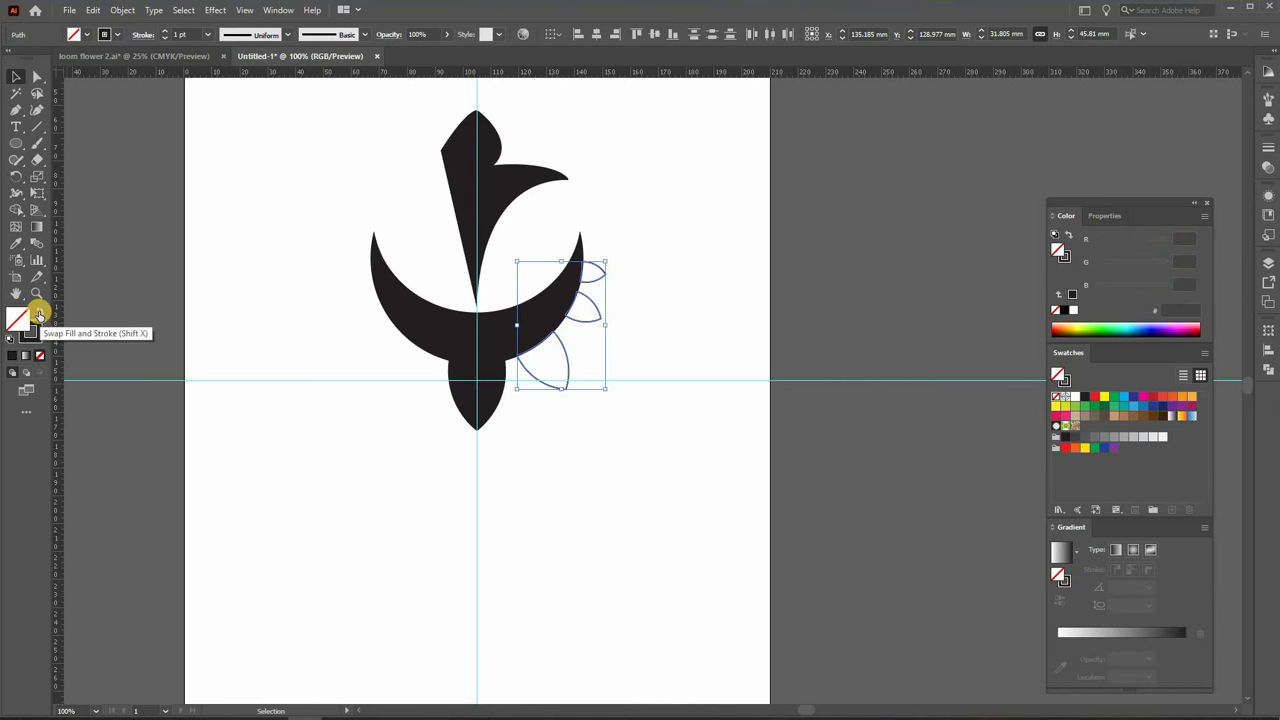
click(194, 35)
key(Up)
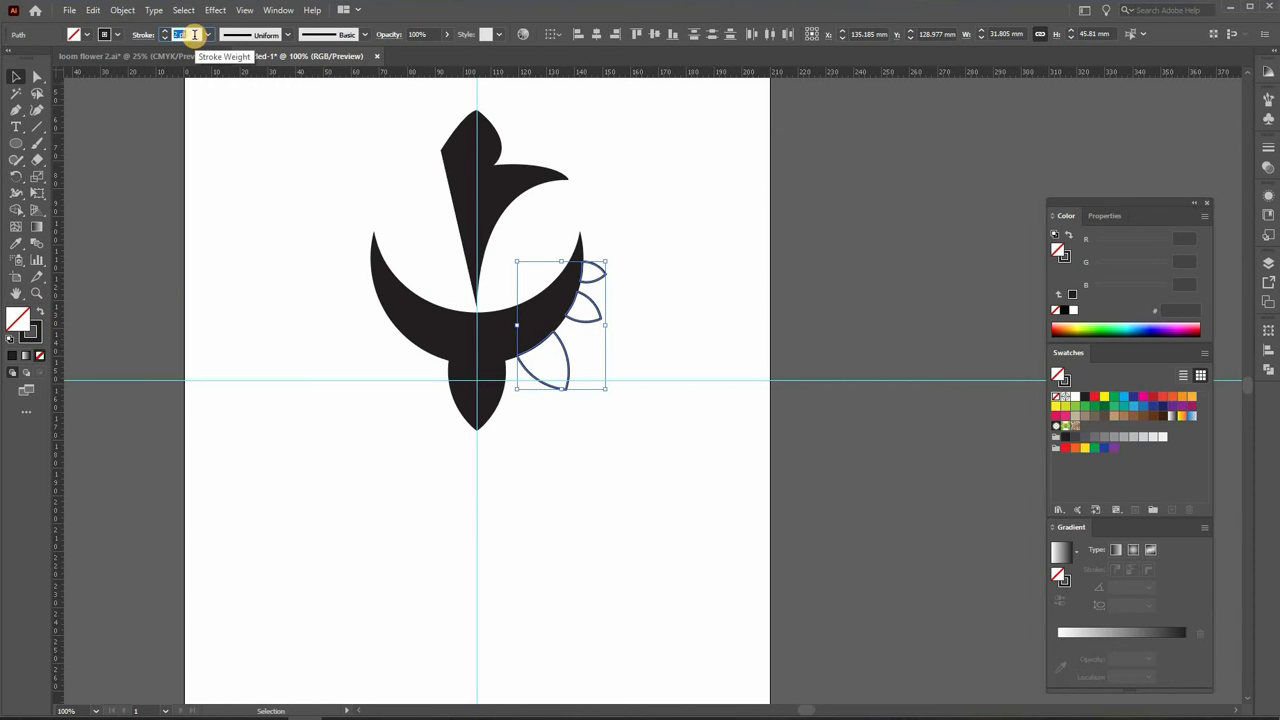
click(632, 247)
Draw a freehand spiral curl about 64 by 37 mm with the Pencil tool, starting on the vertical guide below the central petal
mouse_move(632, 247)
mouse_down()
mouse_move(681, 343)
mouse_move(665, 175)
mouse_up()
right_click(24, 164)
click(76, 177)
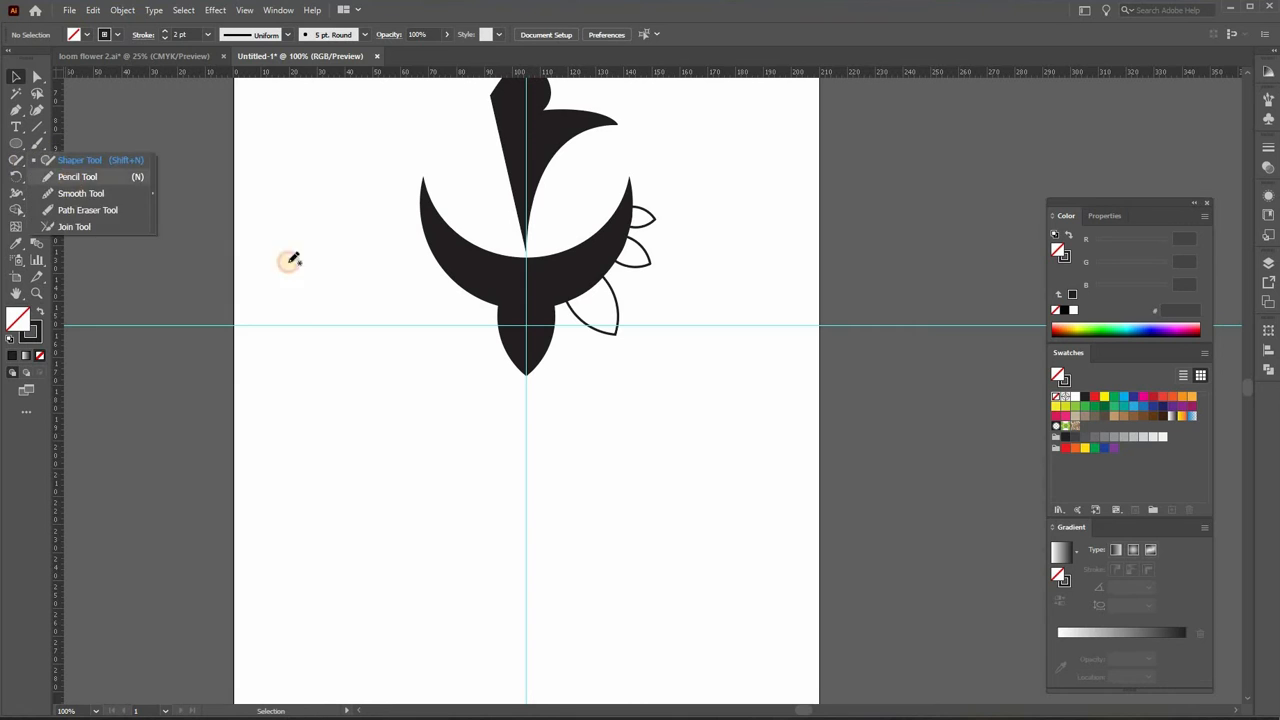
double_click(18, 162)
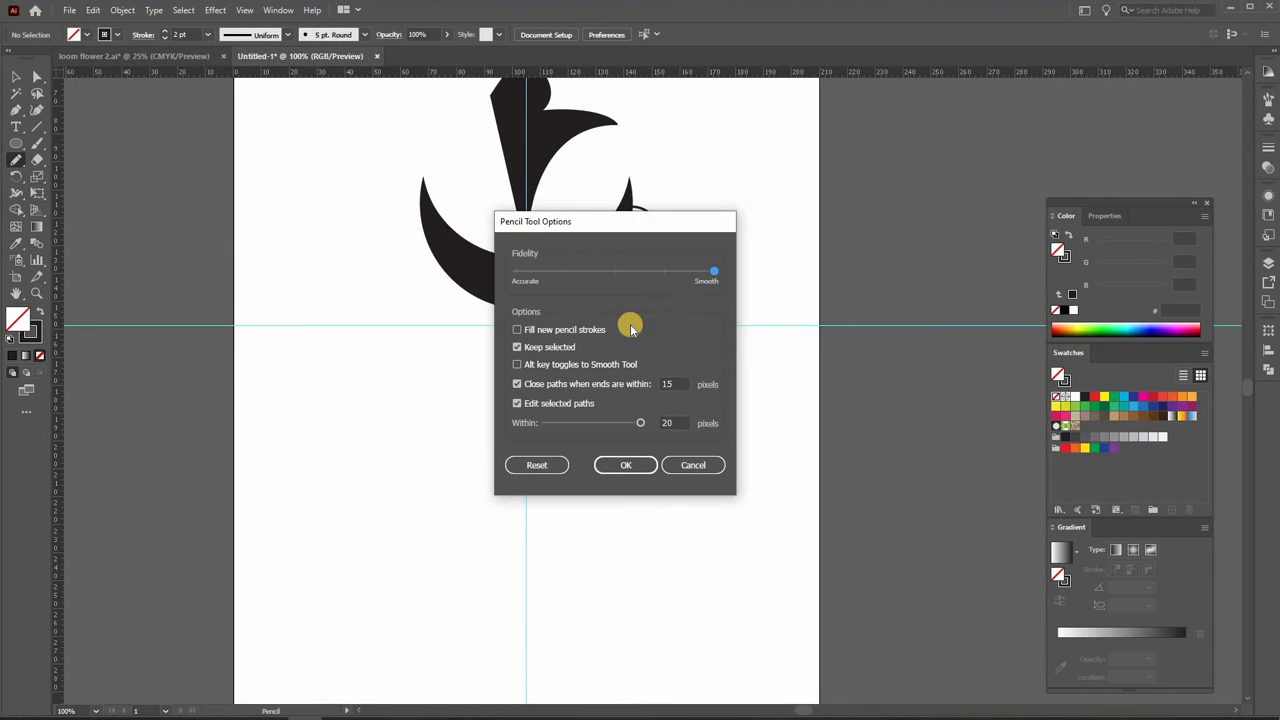
click(624, 461)
drag(574, 389, 511, 371)
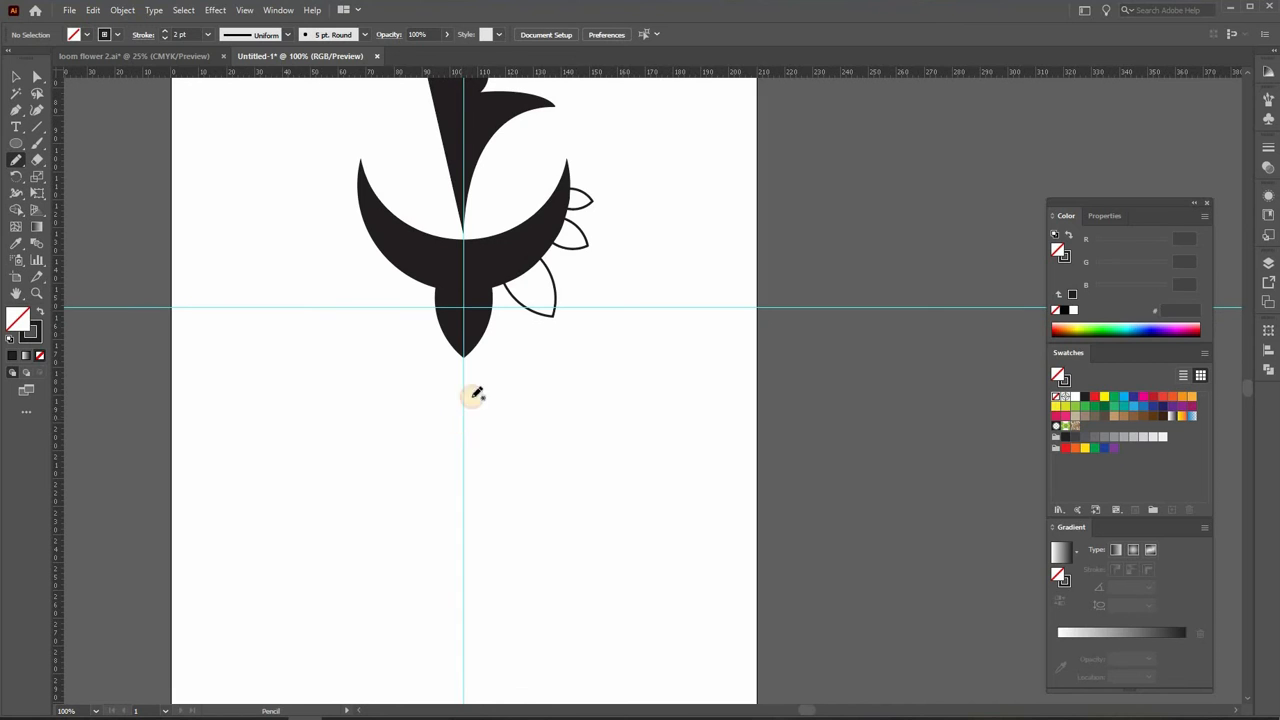
drag(610, 337, 603, 344)
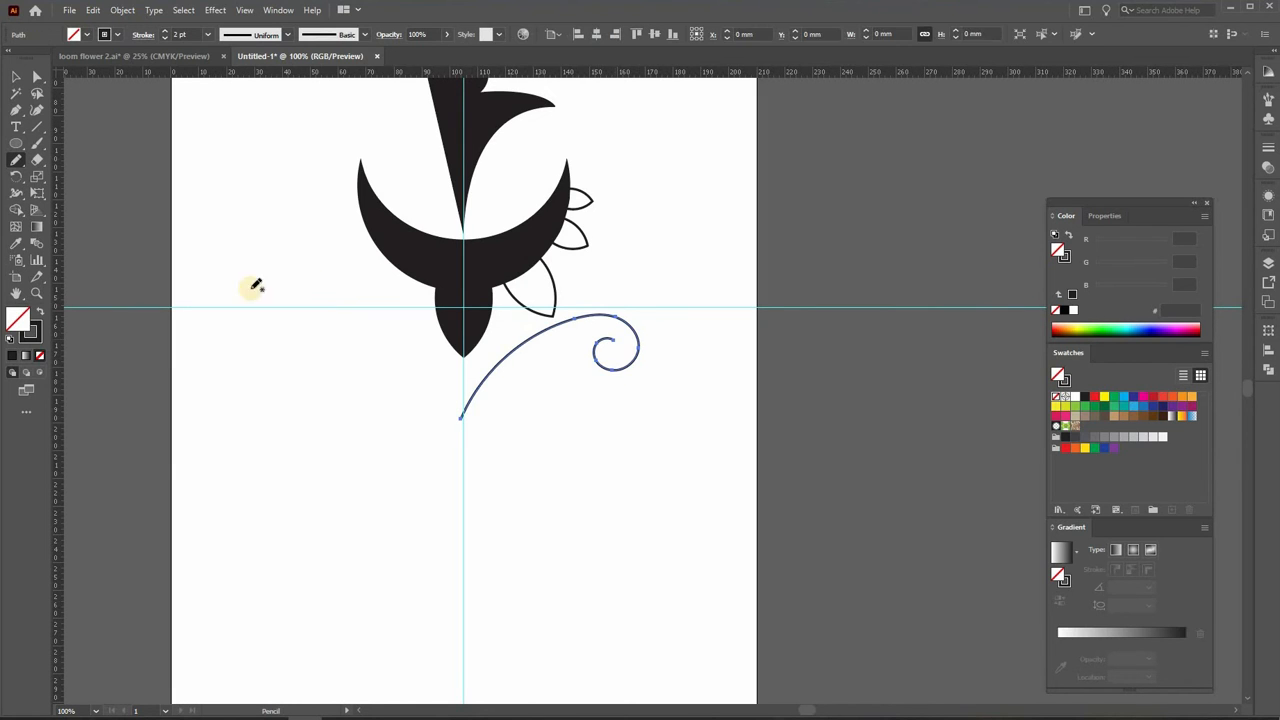
right_click(16, 159)
click(80, 193)
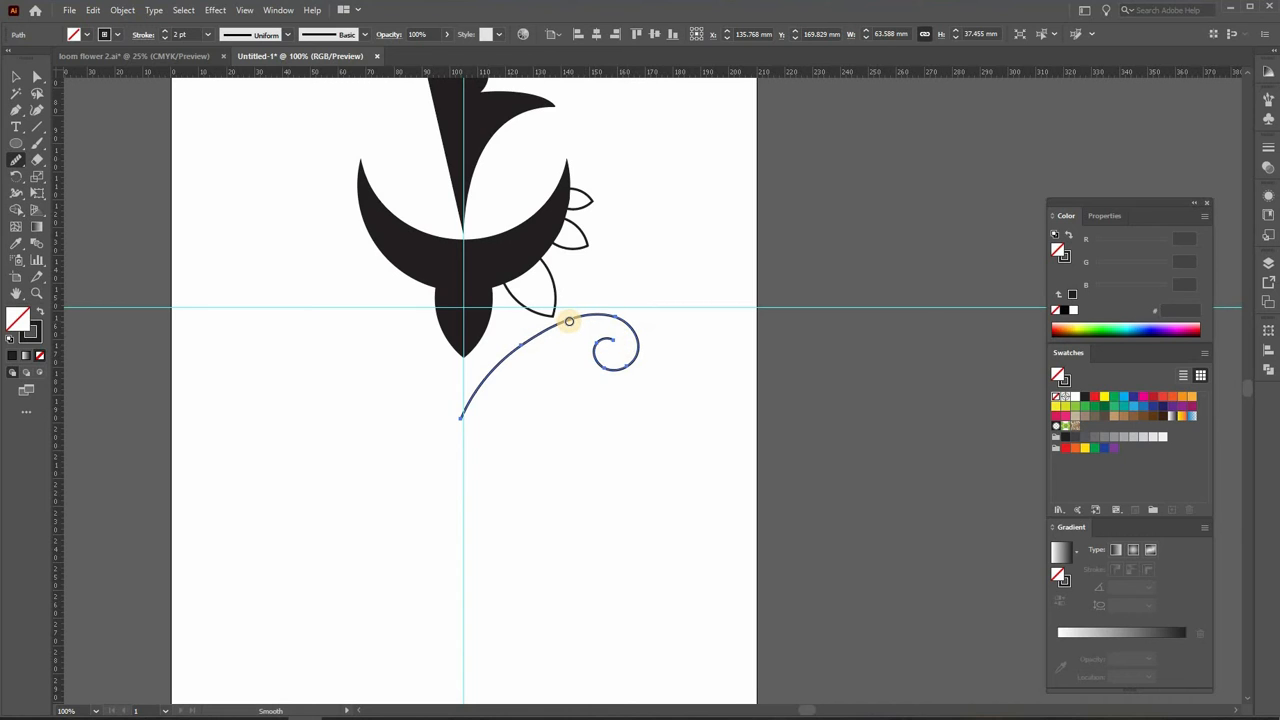
Give the curl a tapered width profile that thins toward the spiral end and set its stroke weight to 9 pt
key(v)
click(286, 36)
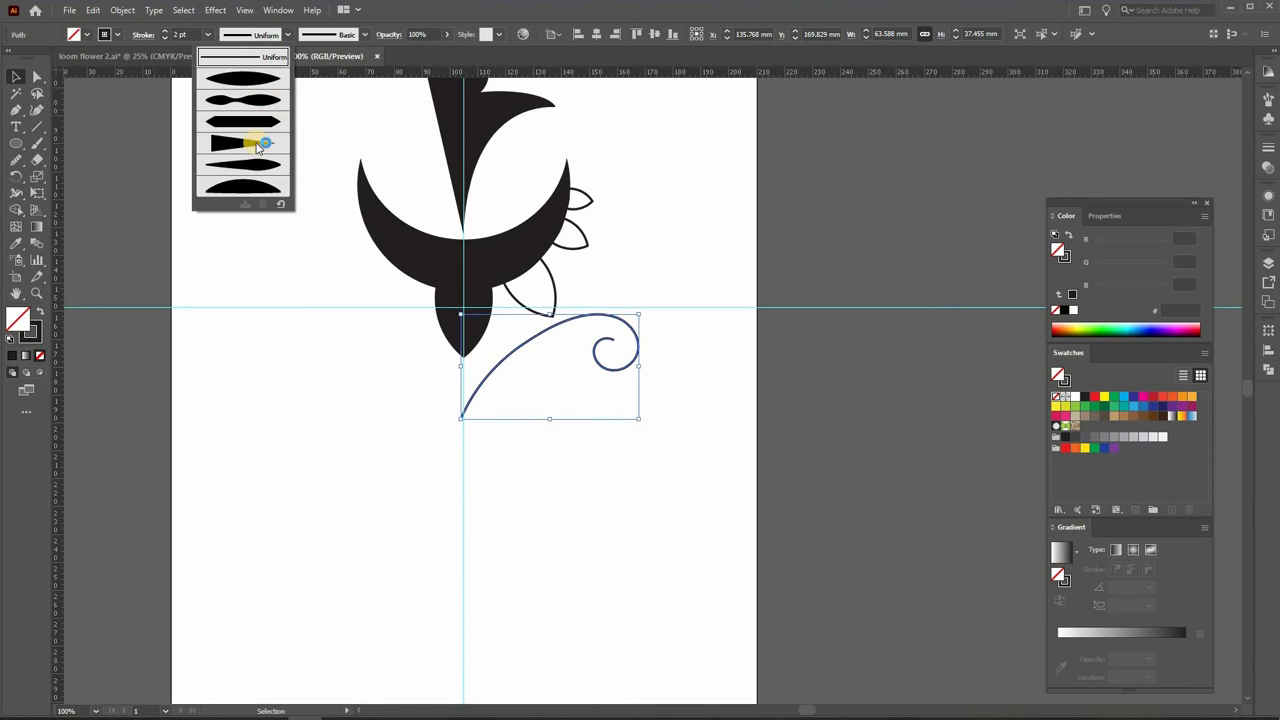
click(256, 140)
click(187, 34)
scroll(187, 34, up, 7)
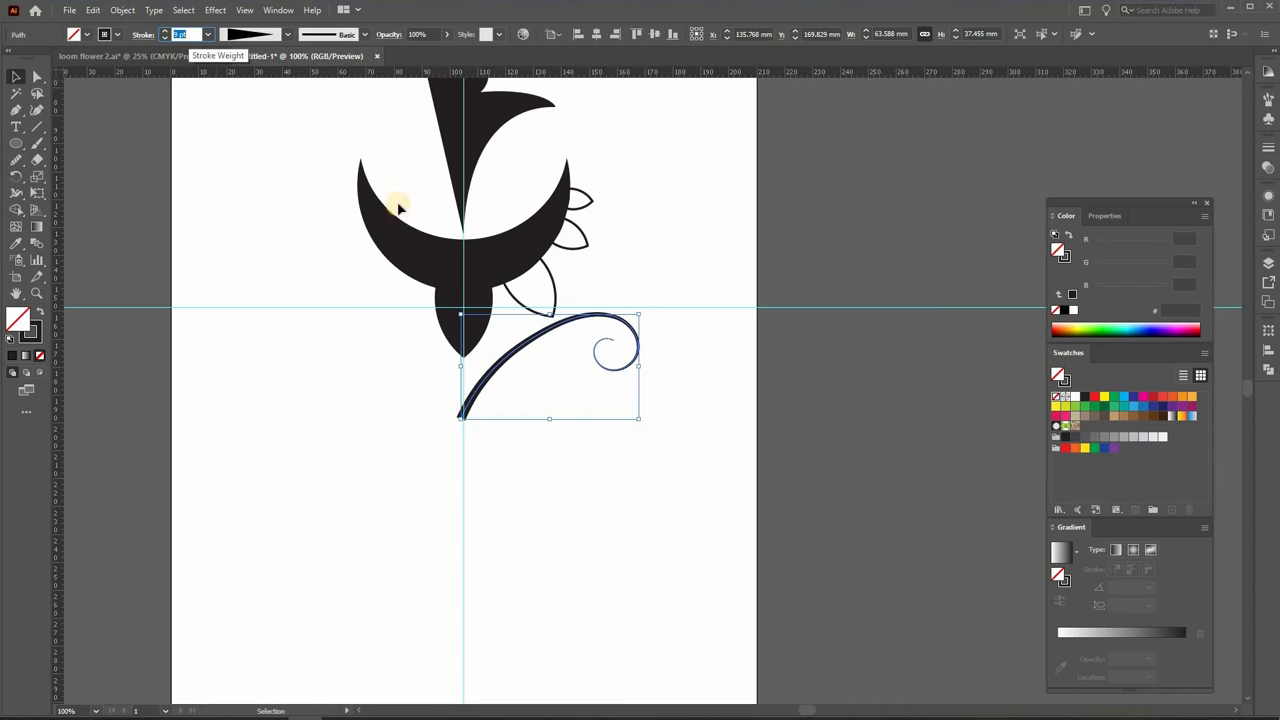
scroll(597, 368, up, 1)
shift+click(553, 309)
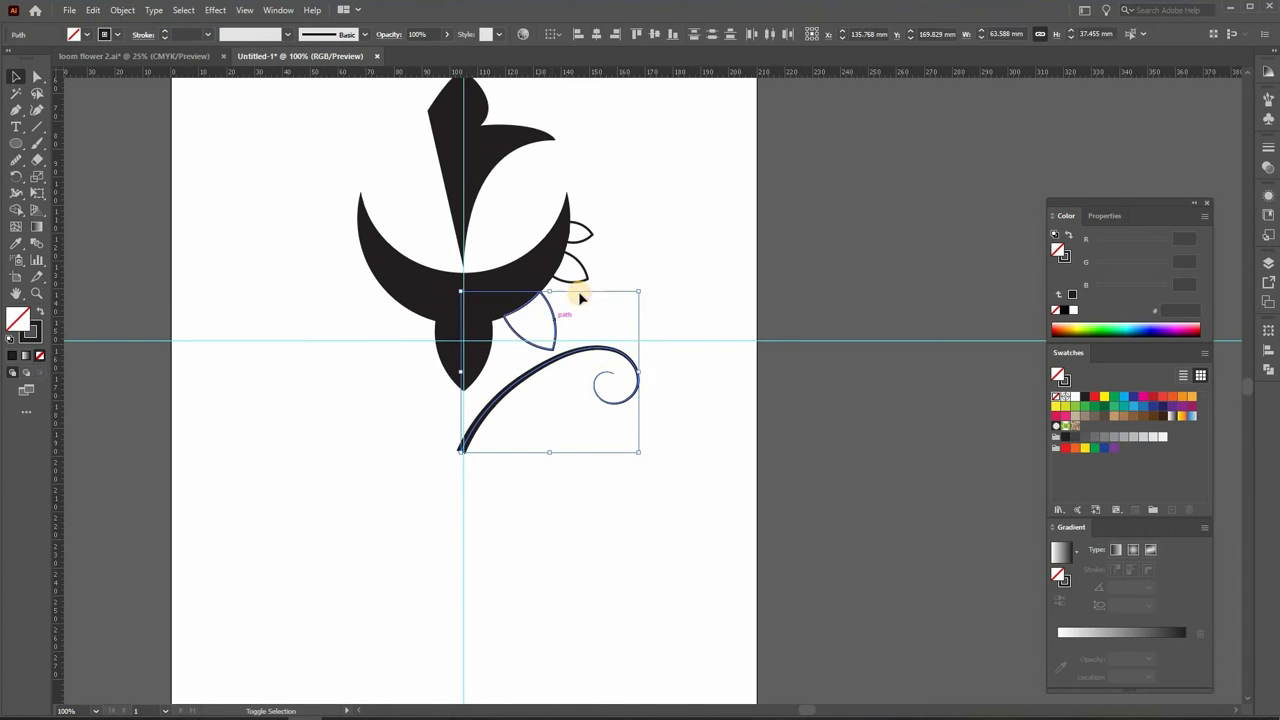
shift+click(553, 316)
shift+click(553, 316)
shift+click(582, 267)
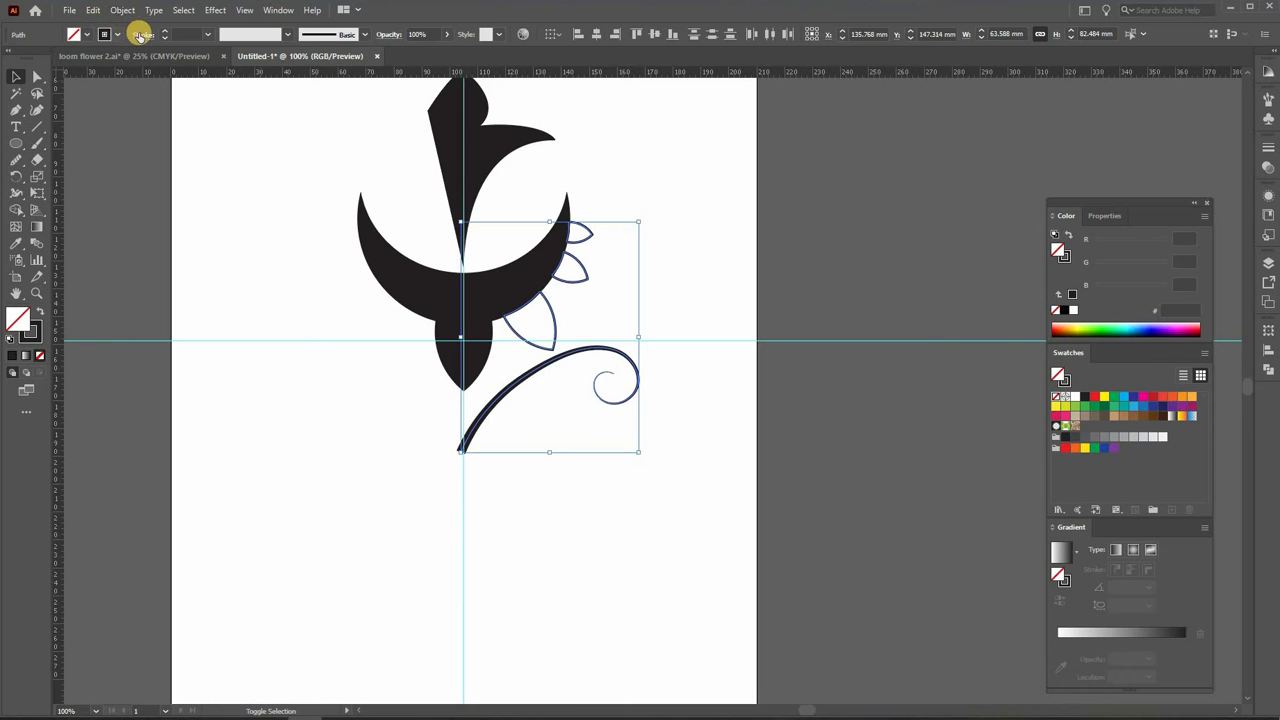
click(140, 35)
click(311, 189)
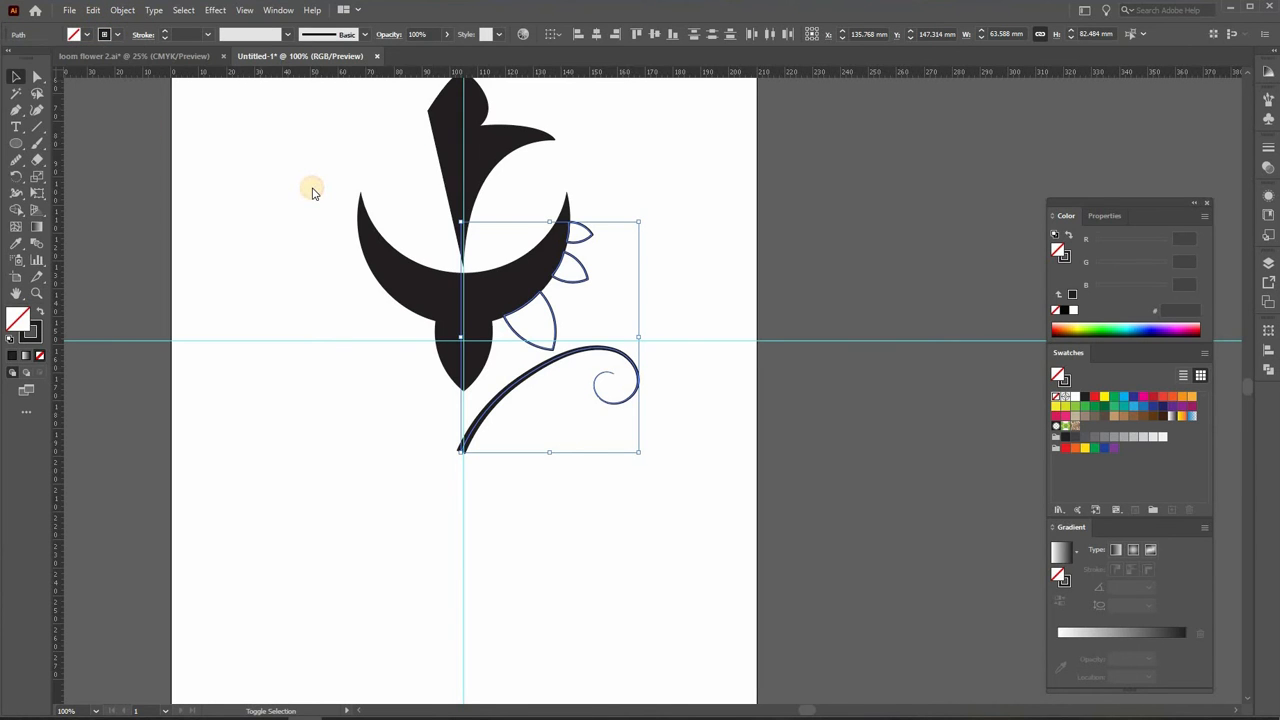
click(312, 190)
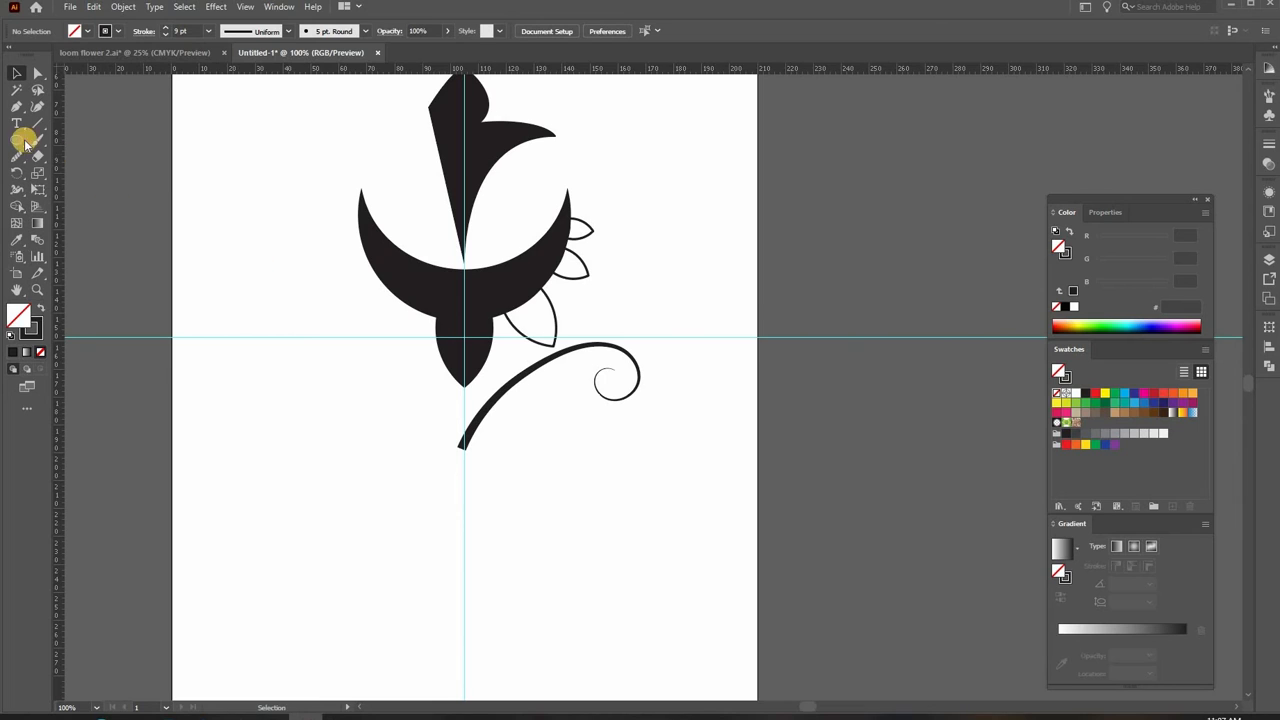
Draw a tall, narrow black ellipse about 9 by 31 mm in the empty area below and left of the flower
click(24, 141)
scroll(357, 463, down, 2)
drag(338, 455, 368, 545)
click(41, 309)
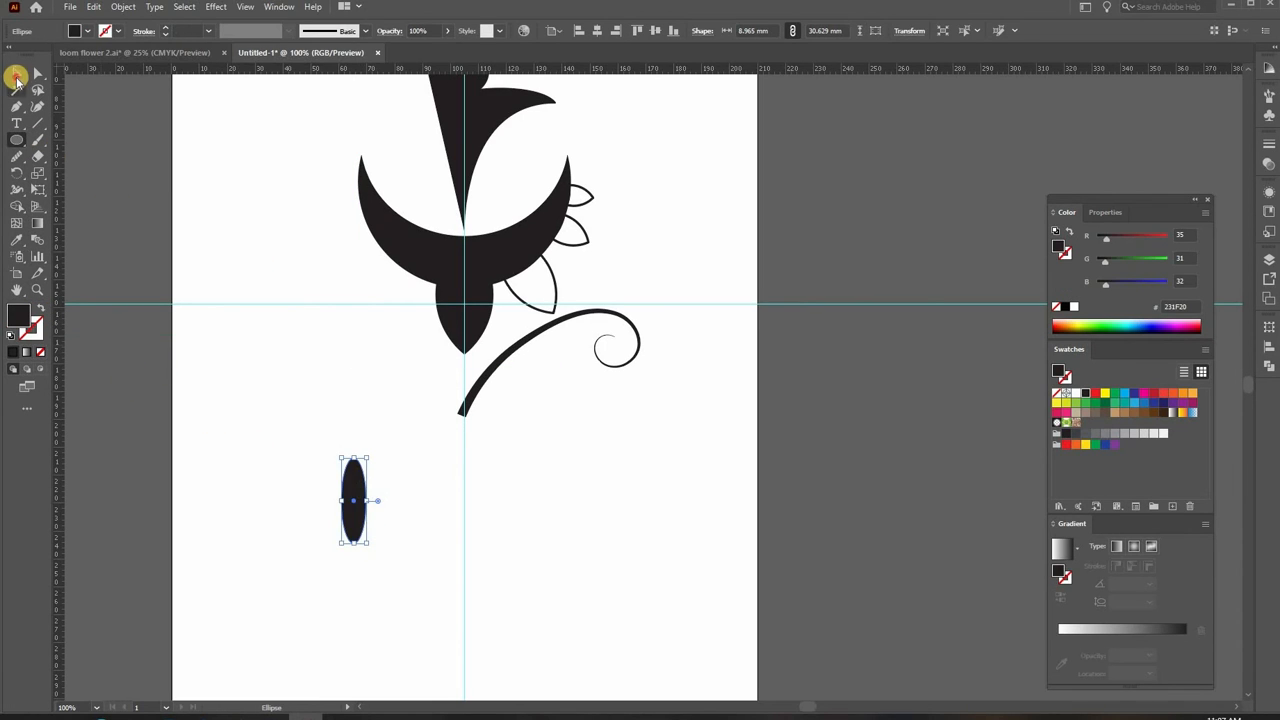
Reshape the ellipse into a teardrop by widening its upper end, converting its lowest anchor to a corner and adjusting the side handles
click(16, 77)
scroll(395, 397, down, 3)
scroll(399, 398, up, 3)
click(36, 74)
drag(214, 276, 291, 320)
click(302, 308)
drag(280, 304, 311, 303)
drag(182, 284, 243, 309)
drag(230, 305, 214, 303)
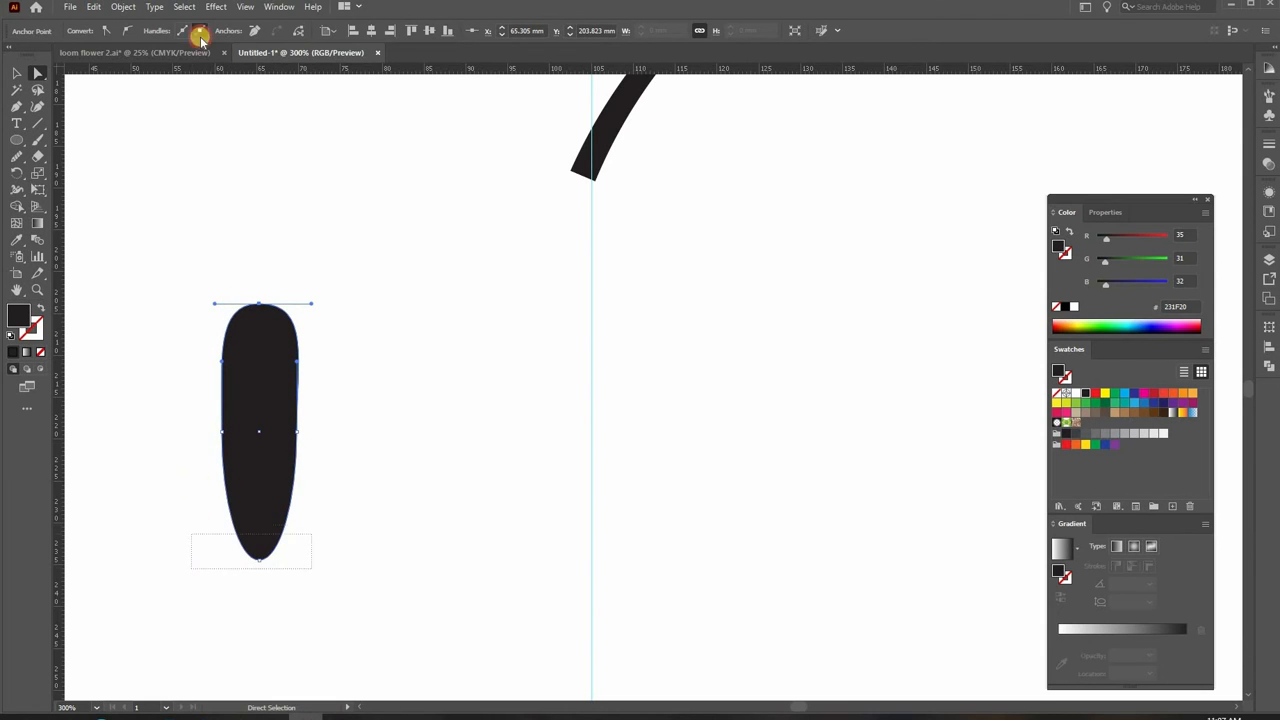
click(106, 30)
drag(296, 482, 236, 510)
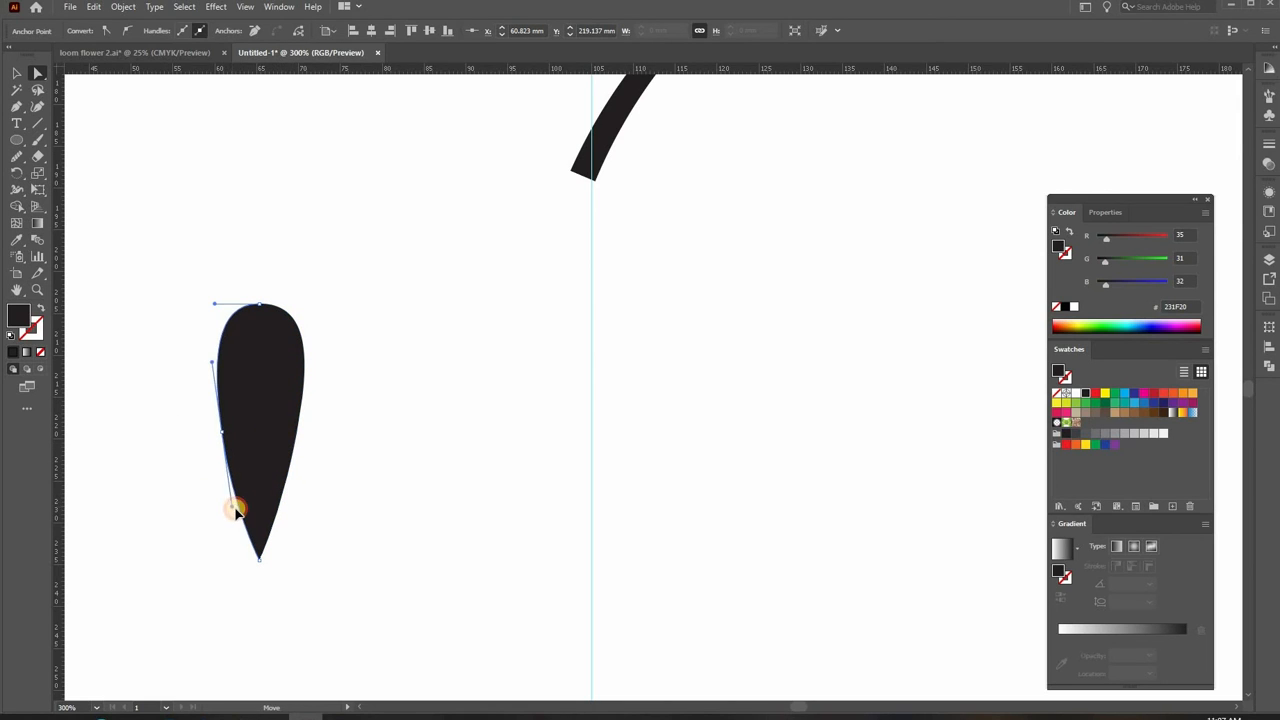
drag(224, 437, 288, 434)
Create an Art Brush from the teardrop, with its direction running from the pointed tip to the round end and Tints colorization
mouse_move(988, 240)
mouse_down()
mouse_move(1269, 107)
mouse_move(1154, 137)
mouse_up()
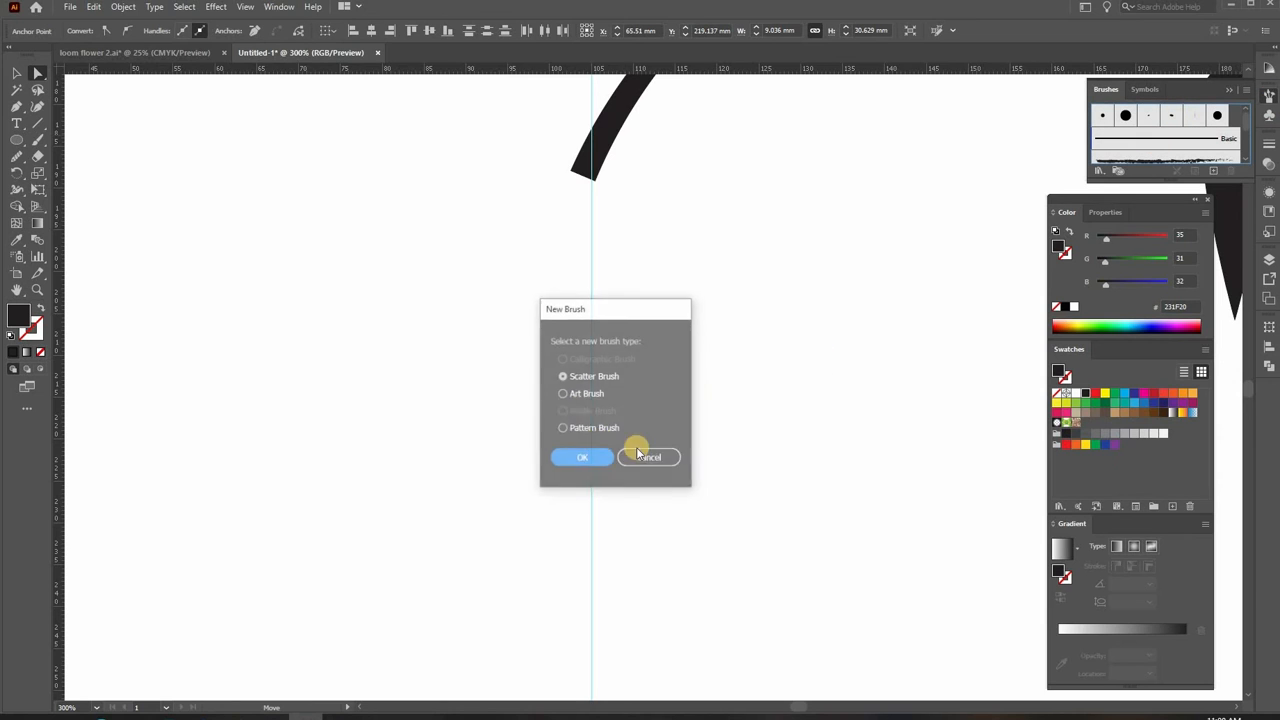
click(562, 393)
key(Return)
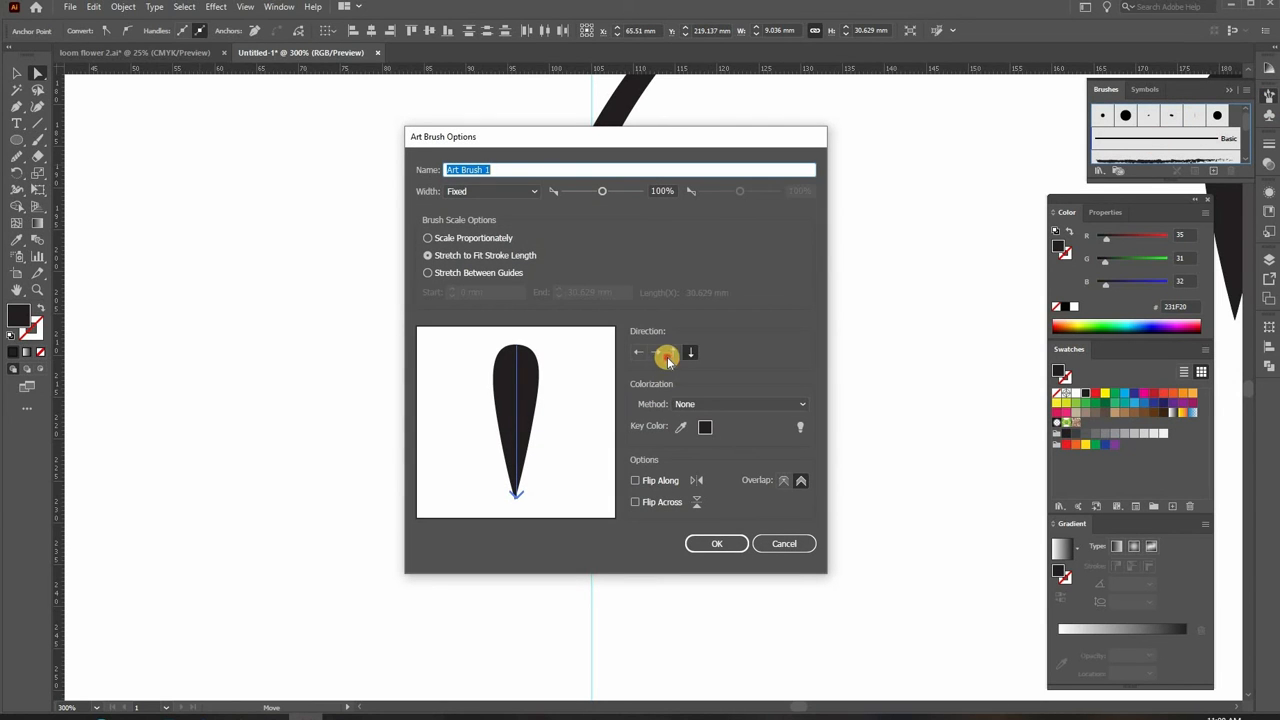
click(670, 356)
click(730, 408)
click(708, 435)
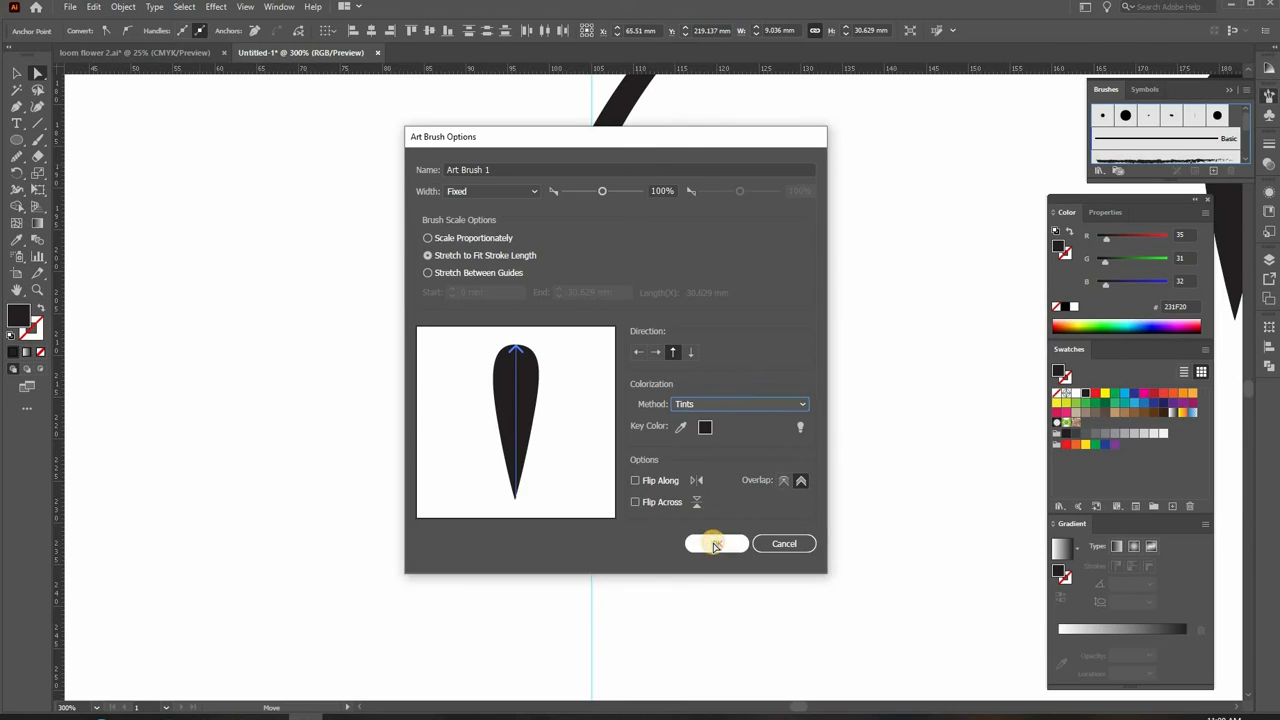
click(715, 544)
Draw an open curve from the vertical guide up and outward beneath the curl, with no fill and a black stroke
key(ctrl+minus)
key(ctrl+minus)
drag(503, 383, 345, 379)
drag(633, 215, 688, 216)
click(40, 308)
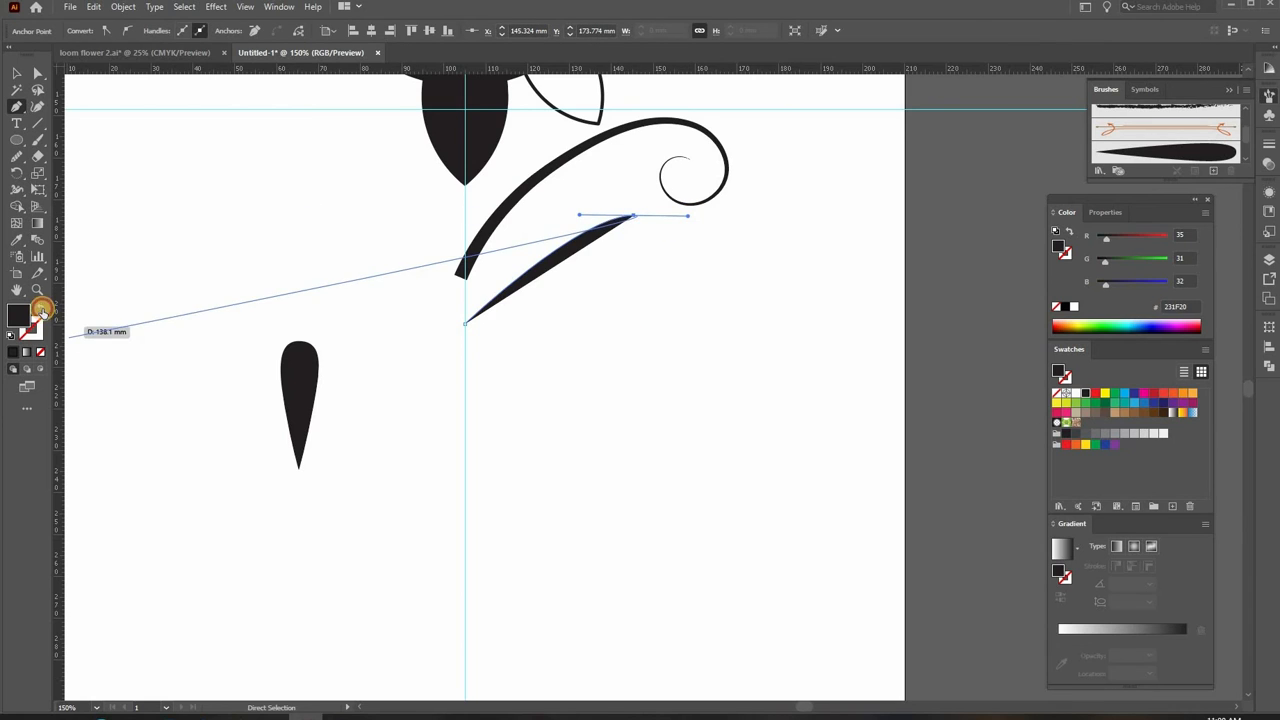
click(27, 79)
click(20, 76)
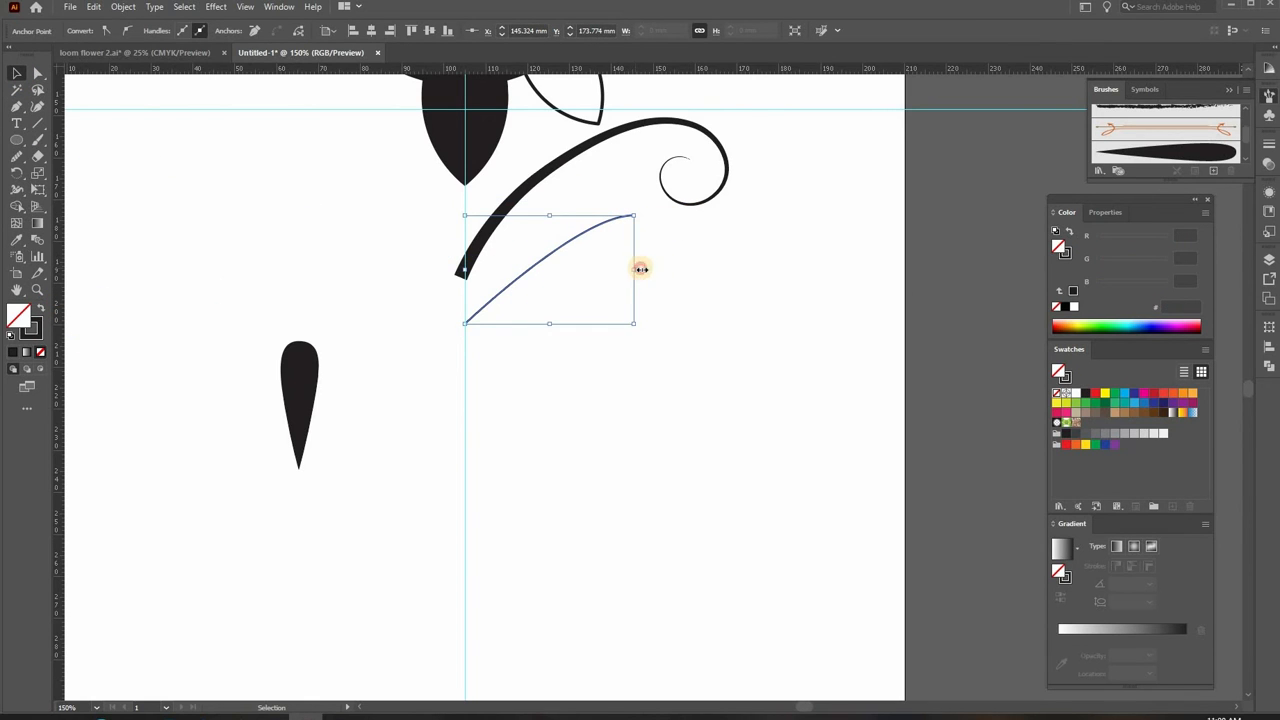
Enlarge the open curve to about 51 mm wide and duplicate it downward to make three stacked curves
drag(641, 270, 681, 265)
drag(601, 233, 603, 316)
drag(537, 245, 536, 243)
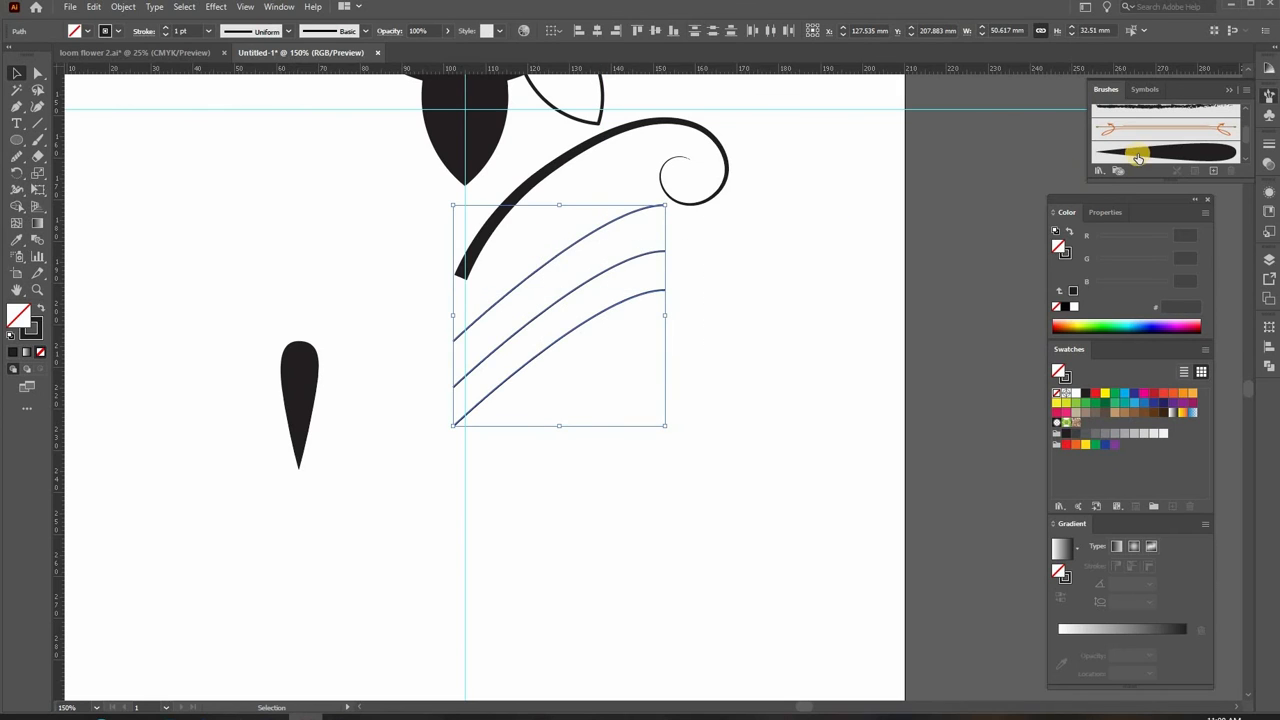
Apply the teardrop Art Brush to the three curves and set their stroke weight to 0.75 pt
click(1141, 155)
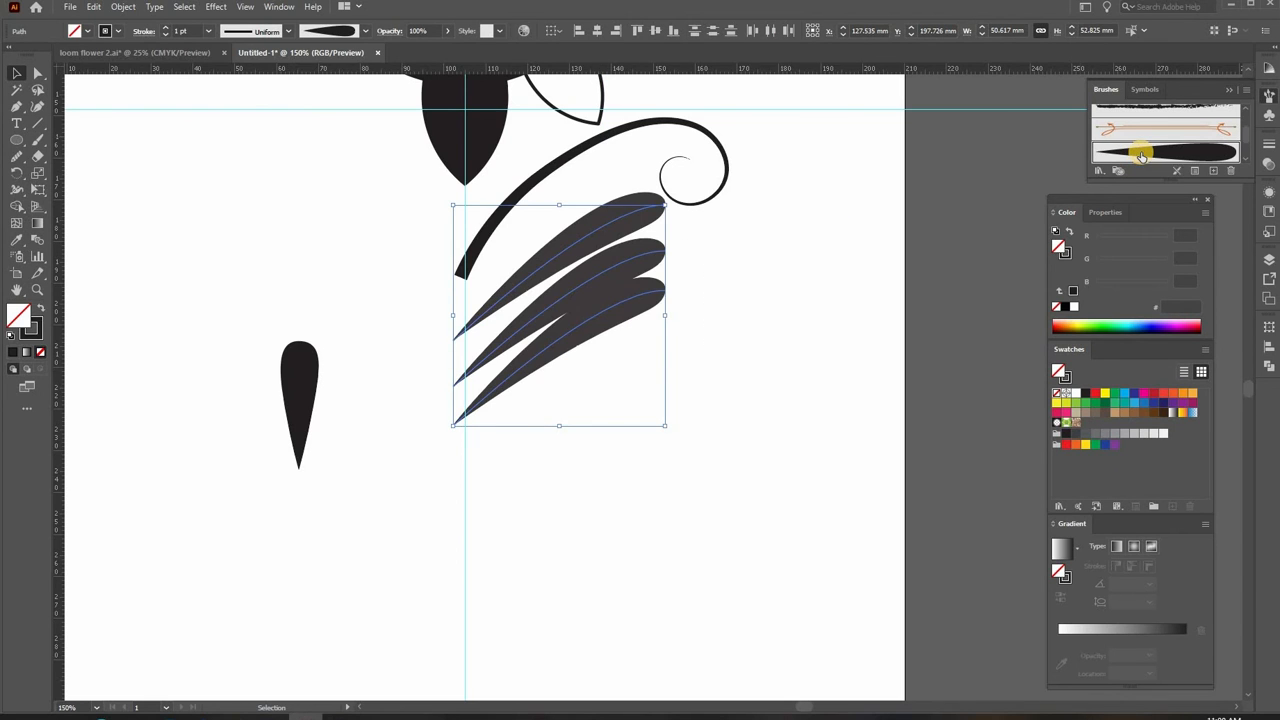
click(192, 32)
scroll(194, 33, down, 1)
click(668, 261)
drag(632, 284, 634, 306)
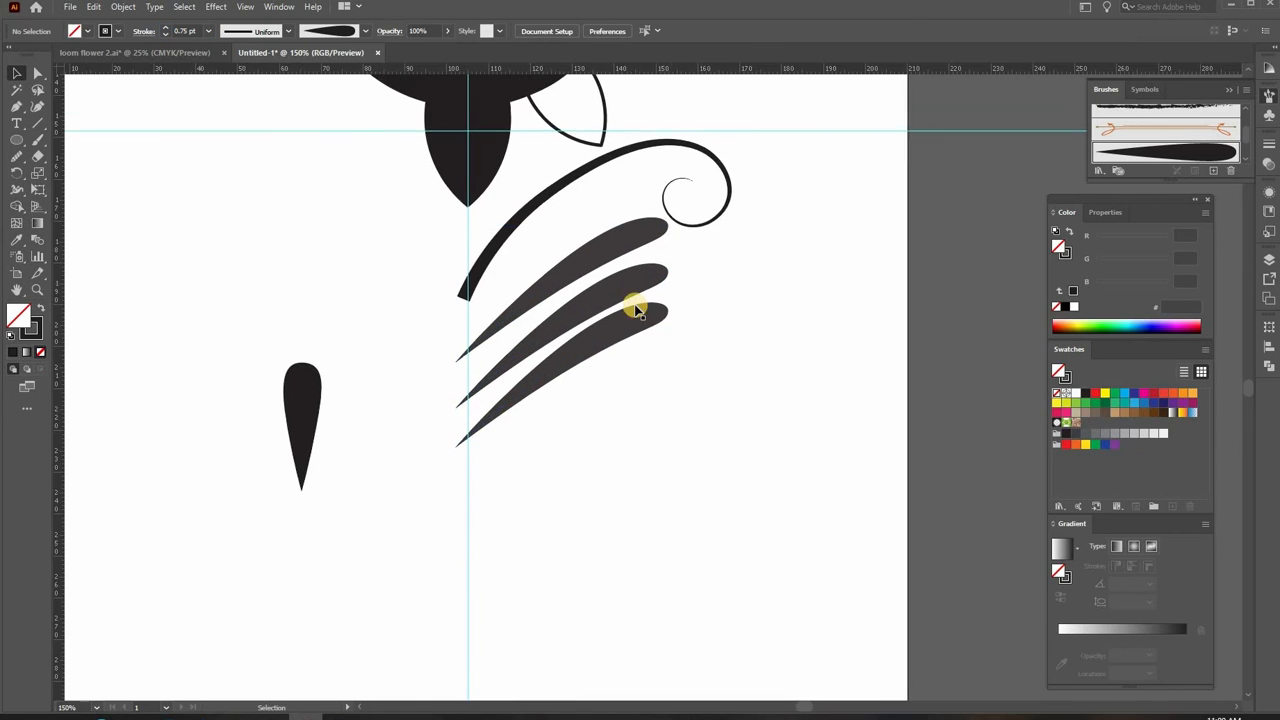
Nudge the lowest teardrop stroke slightly downward to even out the spacing between the three strokes
scroll(634, 306, up, 2)
click(572, 261)
click(728, 366)
click(604, 401)
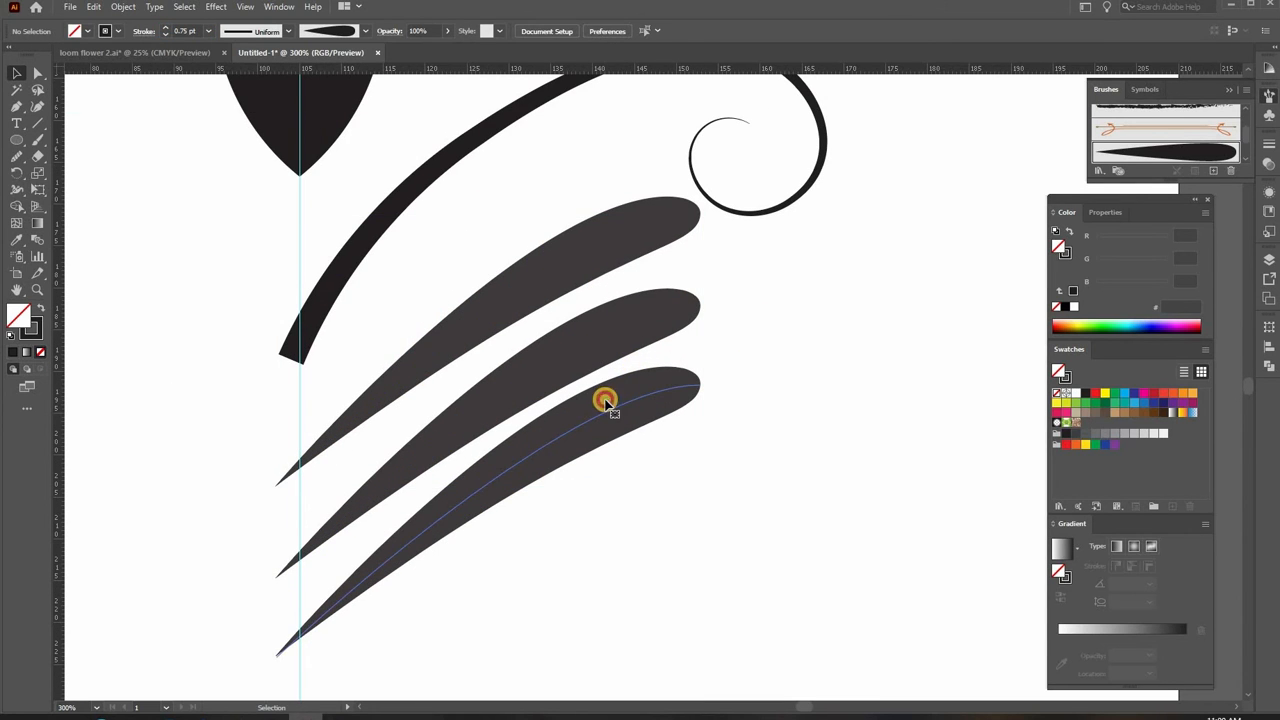
key(Down)
key(Down)
click(725, 382)
scroll(724, 382, down, 4)
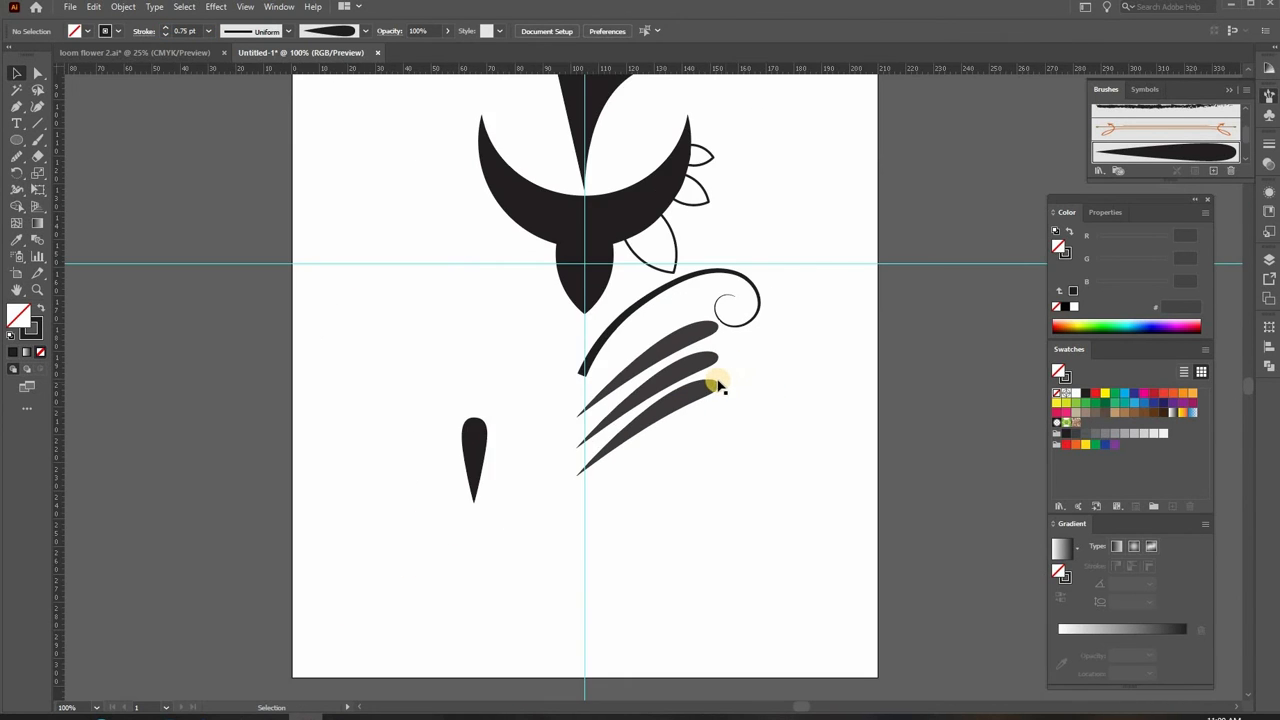
Select the whole flower motif without the spare teardrop and place a duplicate on the pasteboard beyond the artboard's right edge
scroll(717, 383, up, 2)
scroll(712, 385, down, 2)
drag(605, 190, 768, 442)
shift+click(668, 306)
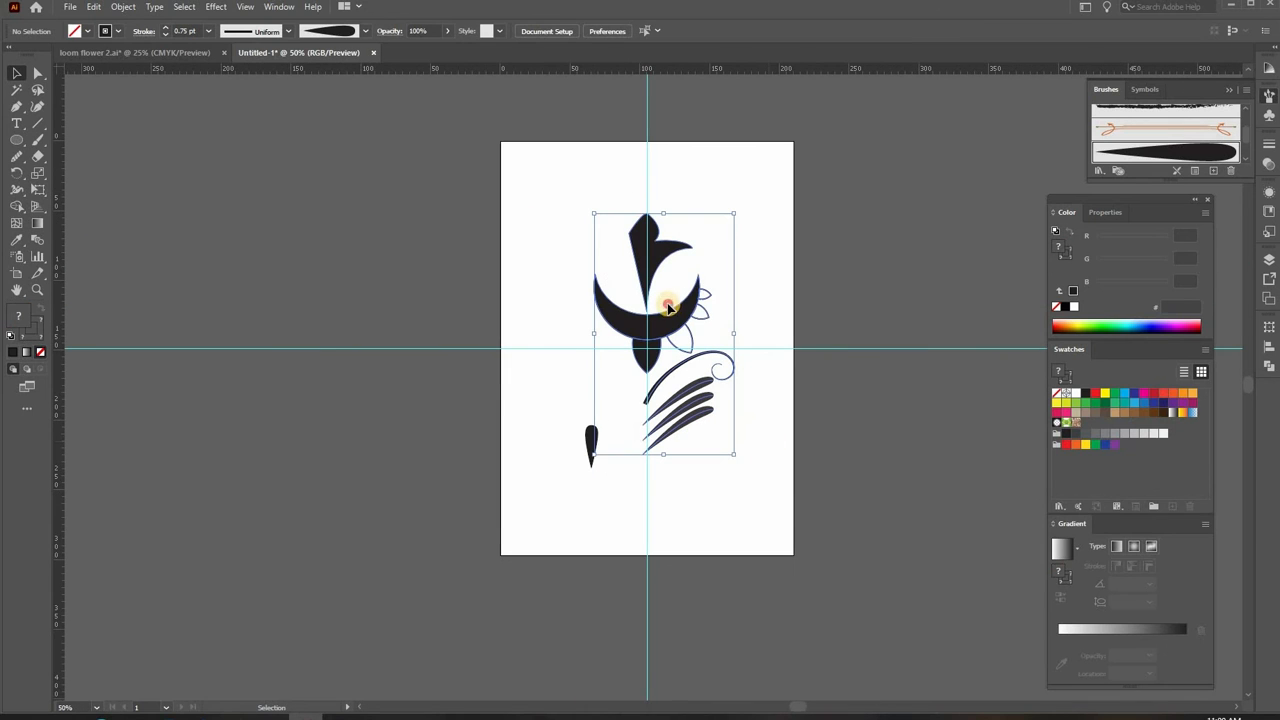
shift+click(690, 310)
drag(598, 188, 809, 399)
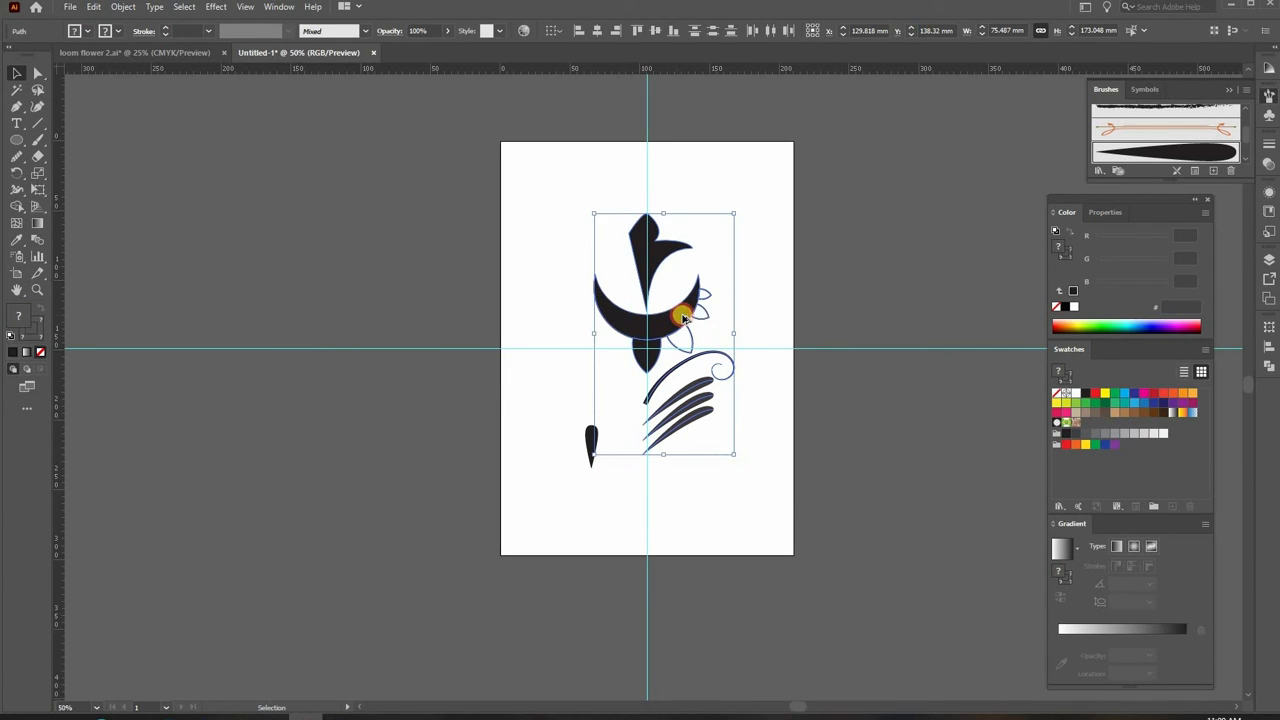
drag(680, 317, 971, 338)
Convert the original motif on the artboard to plain shapes with Expand Appearance and Expand
drag(602, 197, 773, 430)
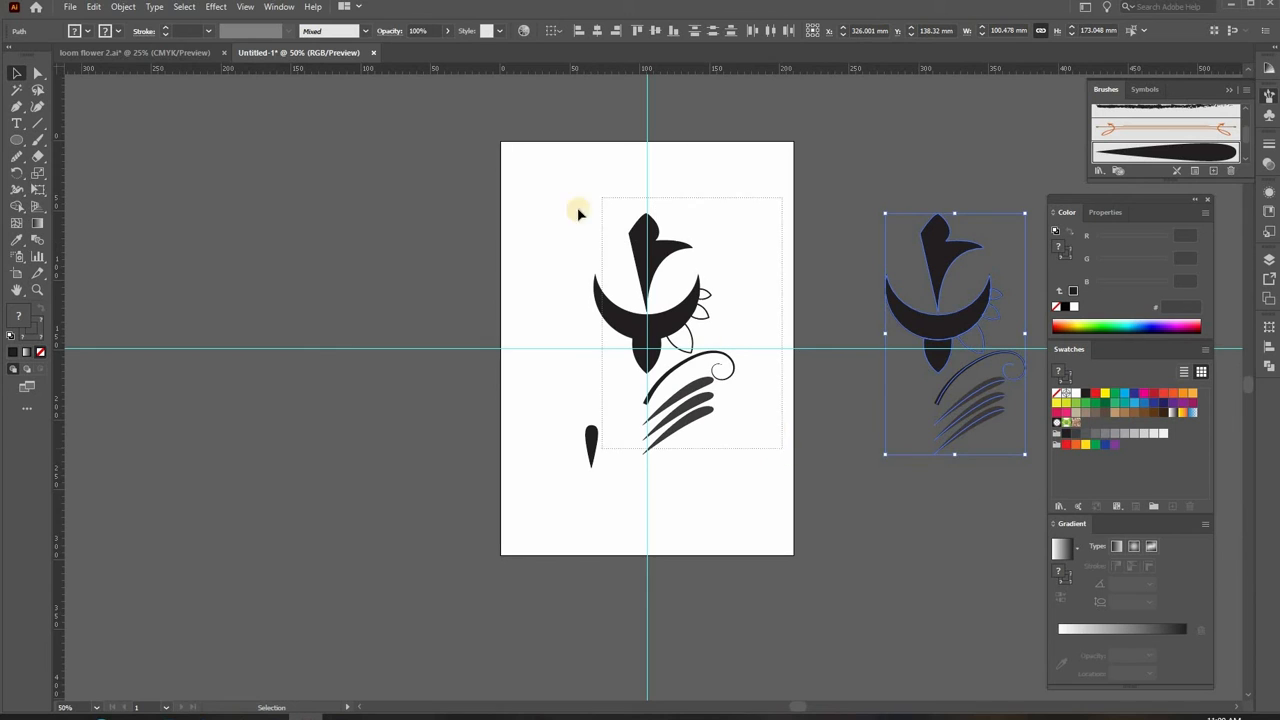
drag(577, 212, 583, 470)
click(123, 6)
click(154, 184)
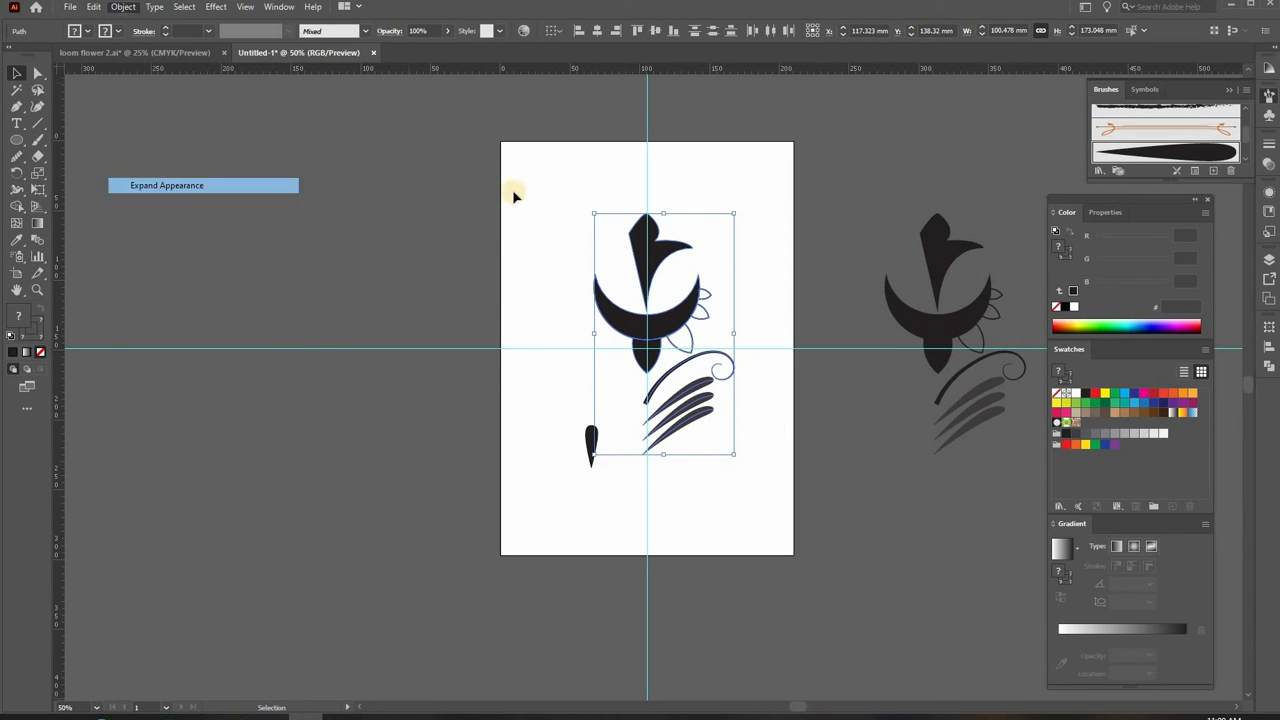
click(120, 7)
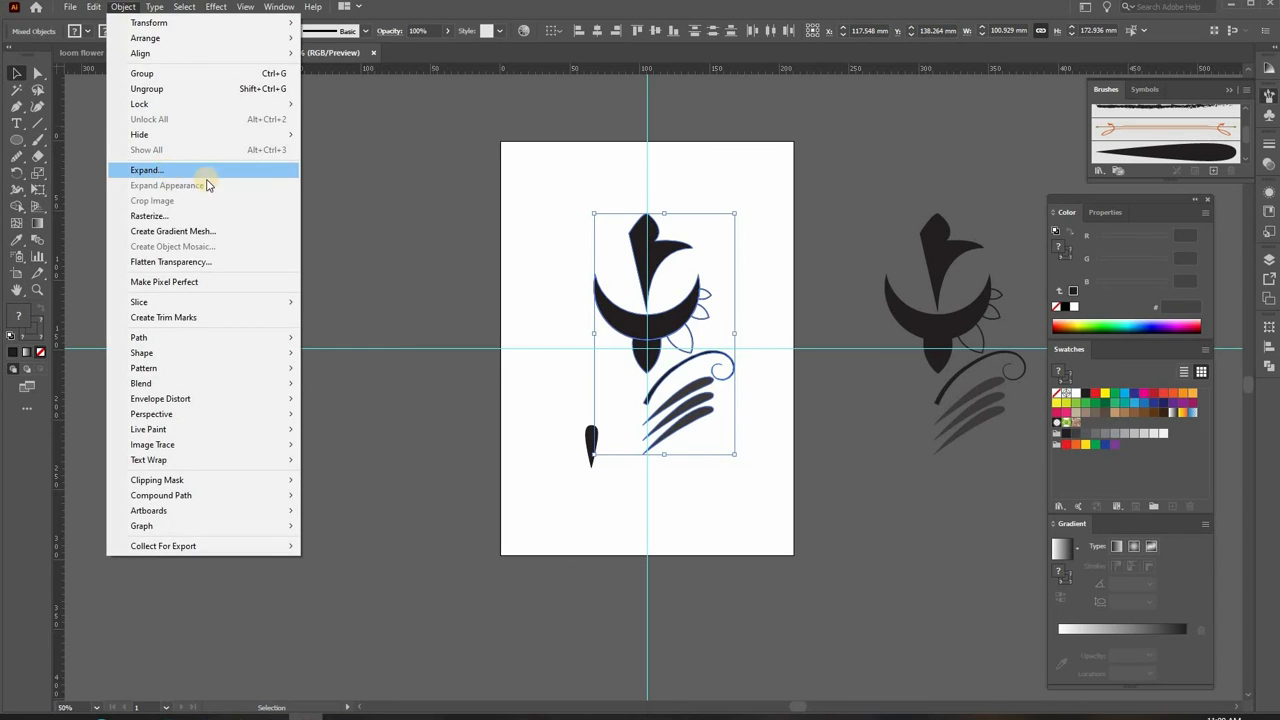
click(200, 170)
click(572, 434)
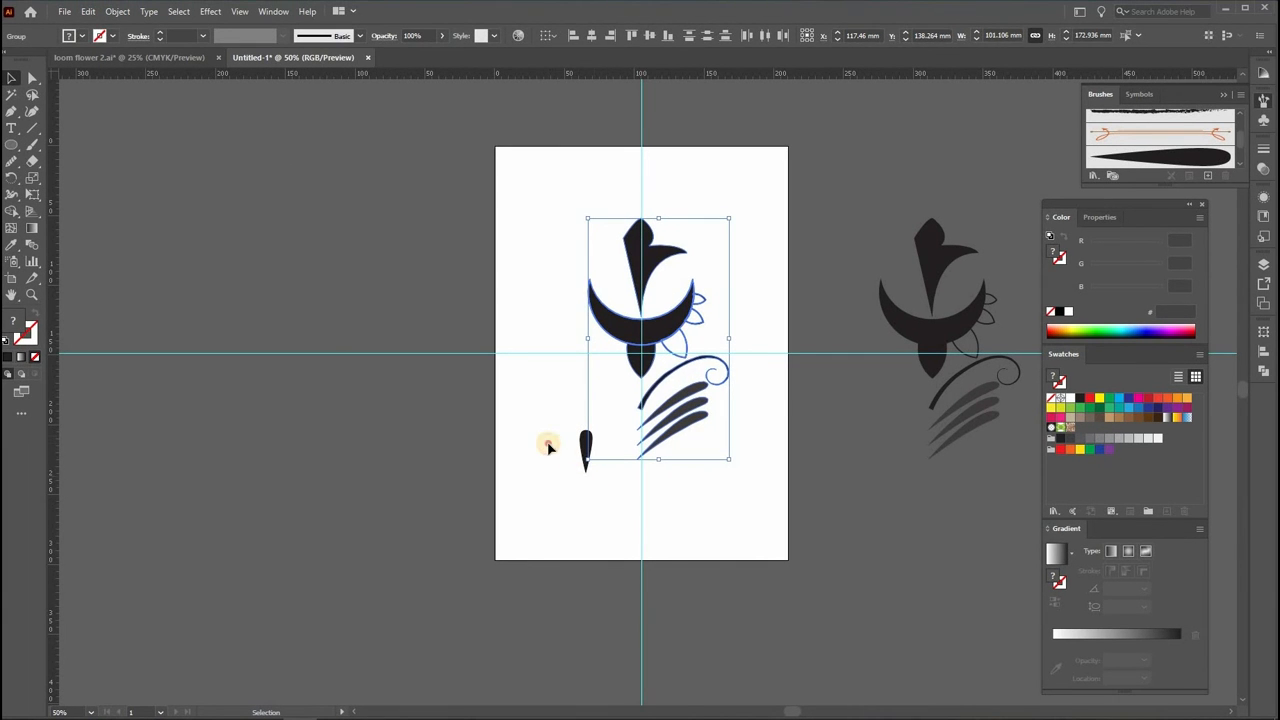
Delete the spare teardrop from the artboard
click(548, 446)
click(587, 456)
key(Delete)
Run Expand on the motif again and cover its half left of the vertical guide with a black rectangle about 79 by 214 mm
drag(566, 166, 727, 442)
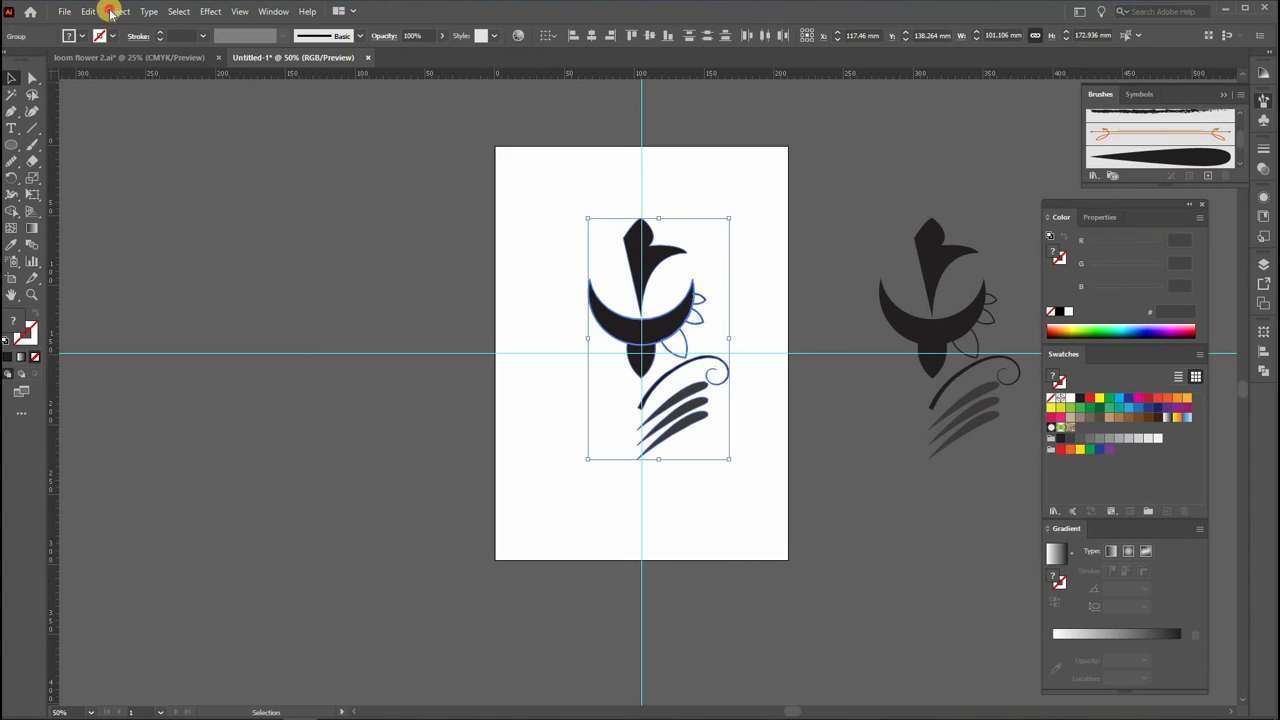
click(110, 12)
click(171, 171)
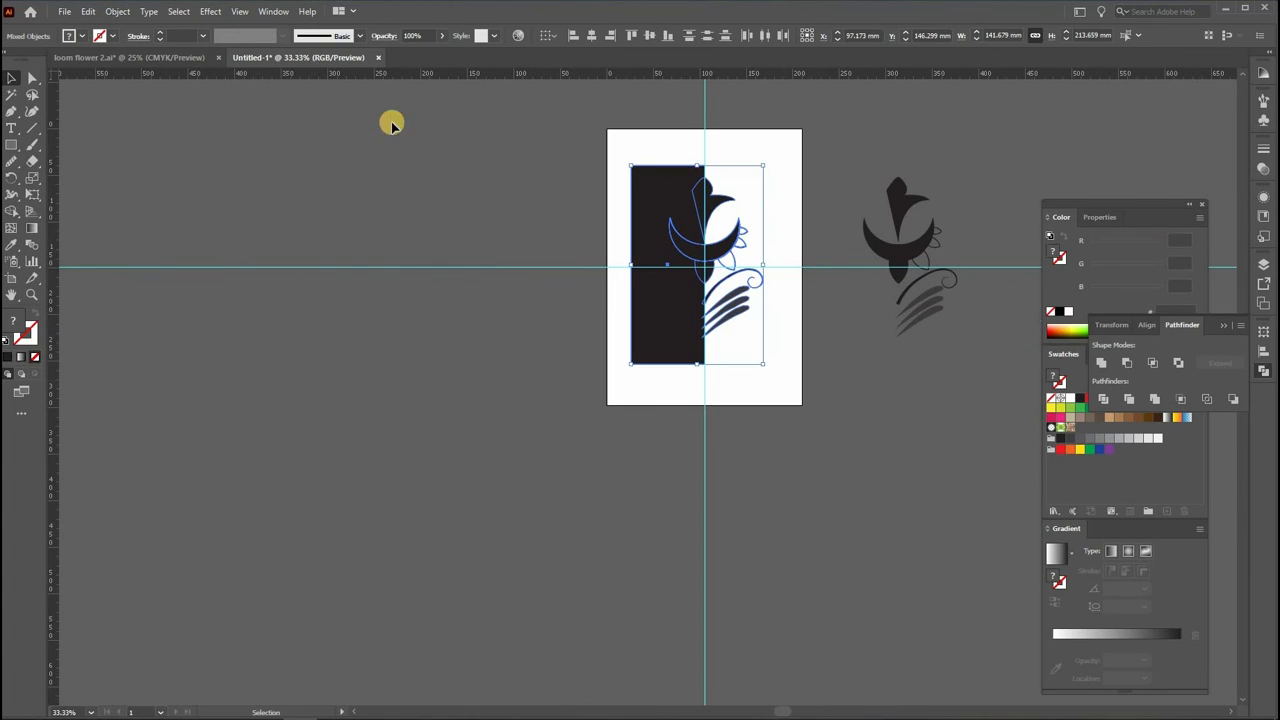
Remove the rectangle and the parts of the flower left of the vertical guide with the Shape Builder tool
key(shift+m)
drag(460, 324, 444, 346)
scroll(717, 291, up, 4)
drag(668, 226, 694, 369)
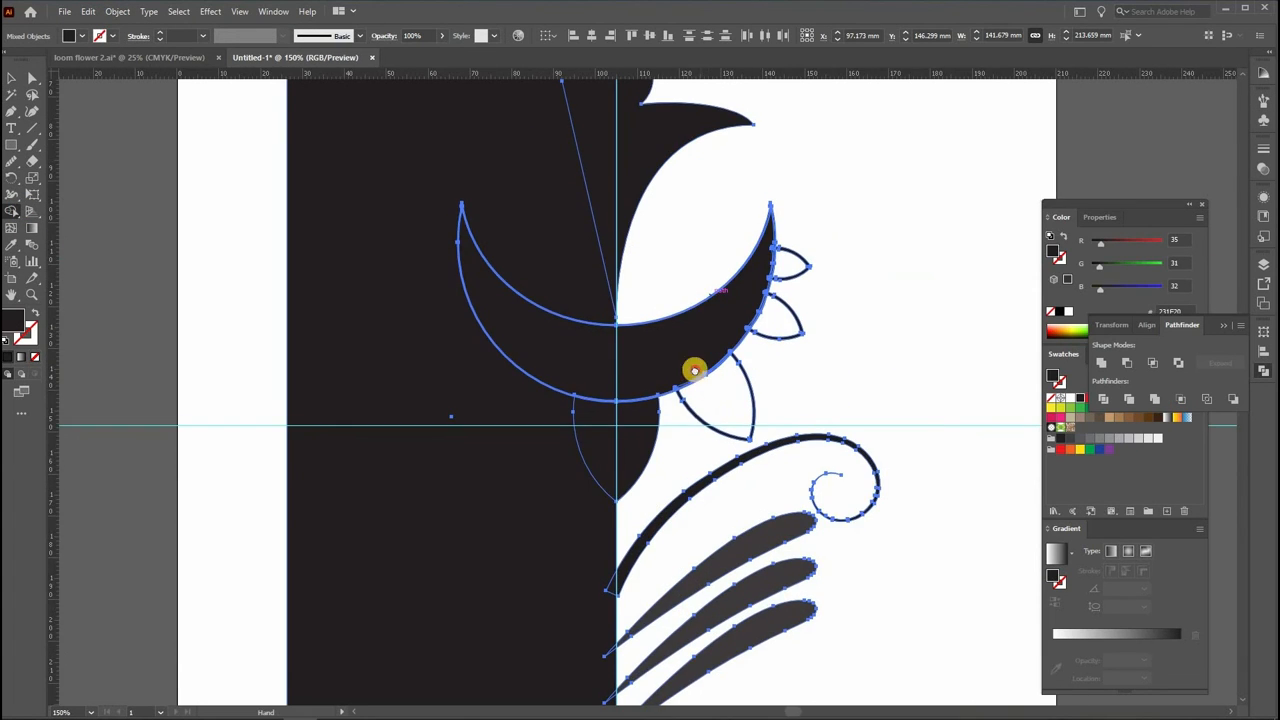
drag(656, 328, 664, 454)
mouse_move(577, 177)
mouse_down()
mouse_move(602, 214)
mouse_move(588, 374)
mouse_move(600, 600)
mouse_up()
scroll(611, 437, down, 4)
scroll(615, 410, down, 2)
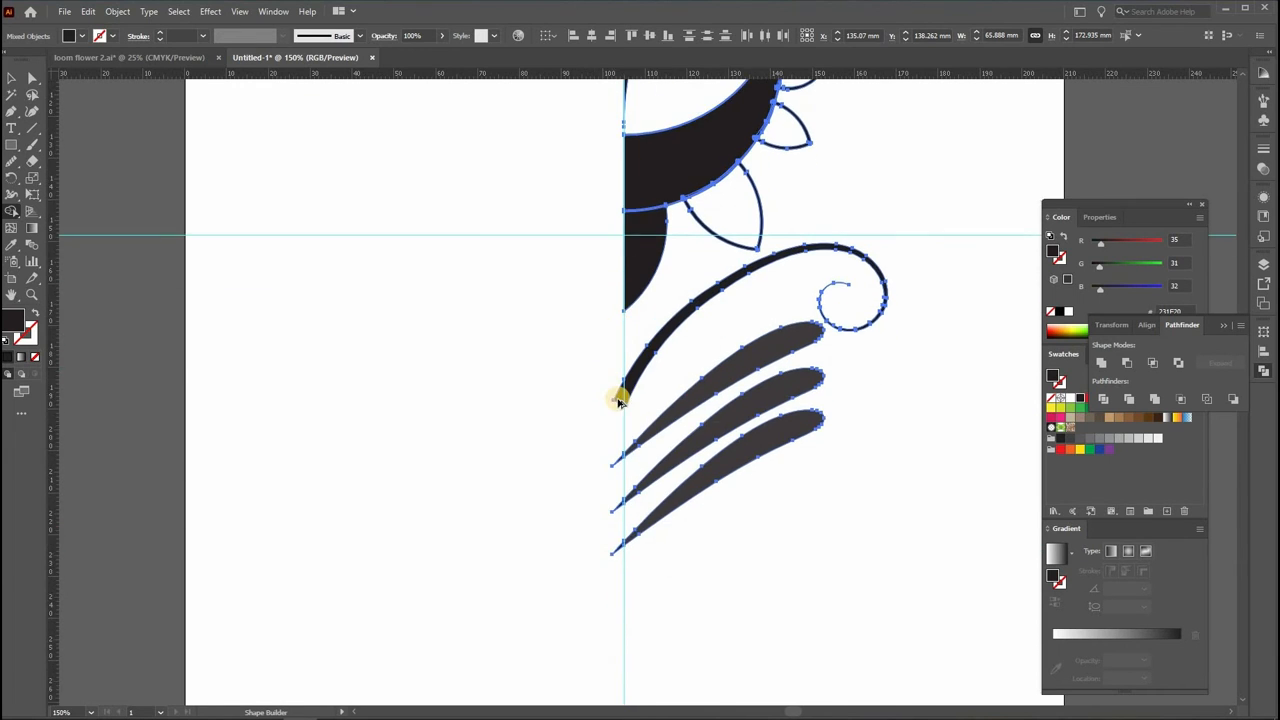
Remove the remaining tips of the curl and the three teardrop strokes left of the vertical guide with Shape Builder
scroll(620, 391, up, 5)
scroll(624, 440, down, 2)
scroll(626, 460, down, 3)
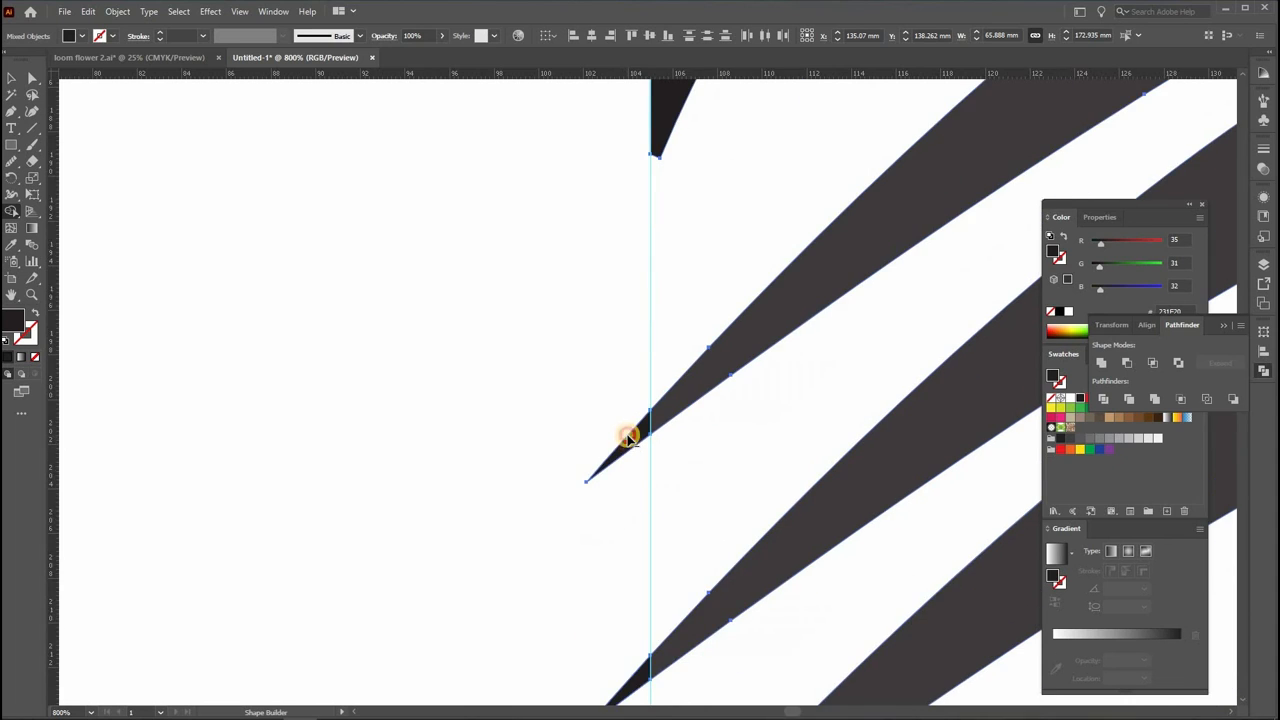
scroll(633, 483, down, 3)
click(637, 485)
scroll(633, 458, down, 2)
click(638, 333)
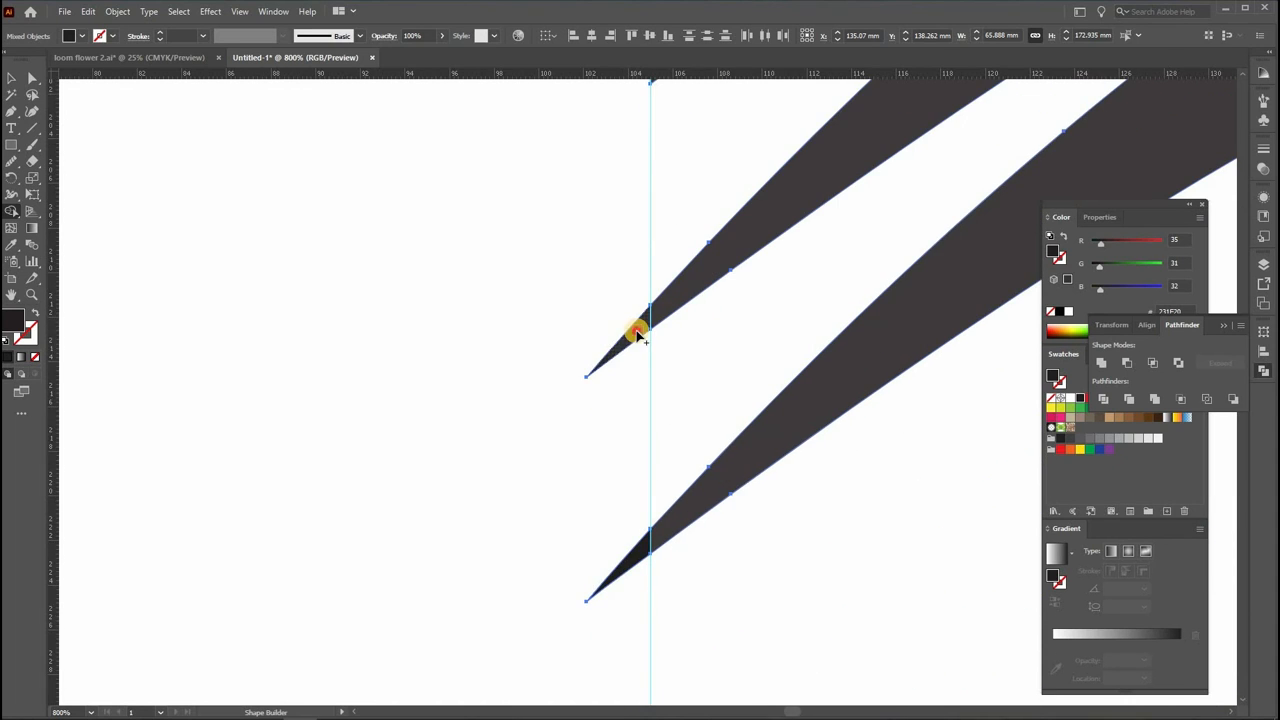
scroll(630, 300, down, 2)
click(634, 238)
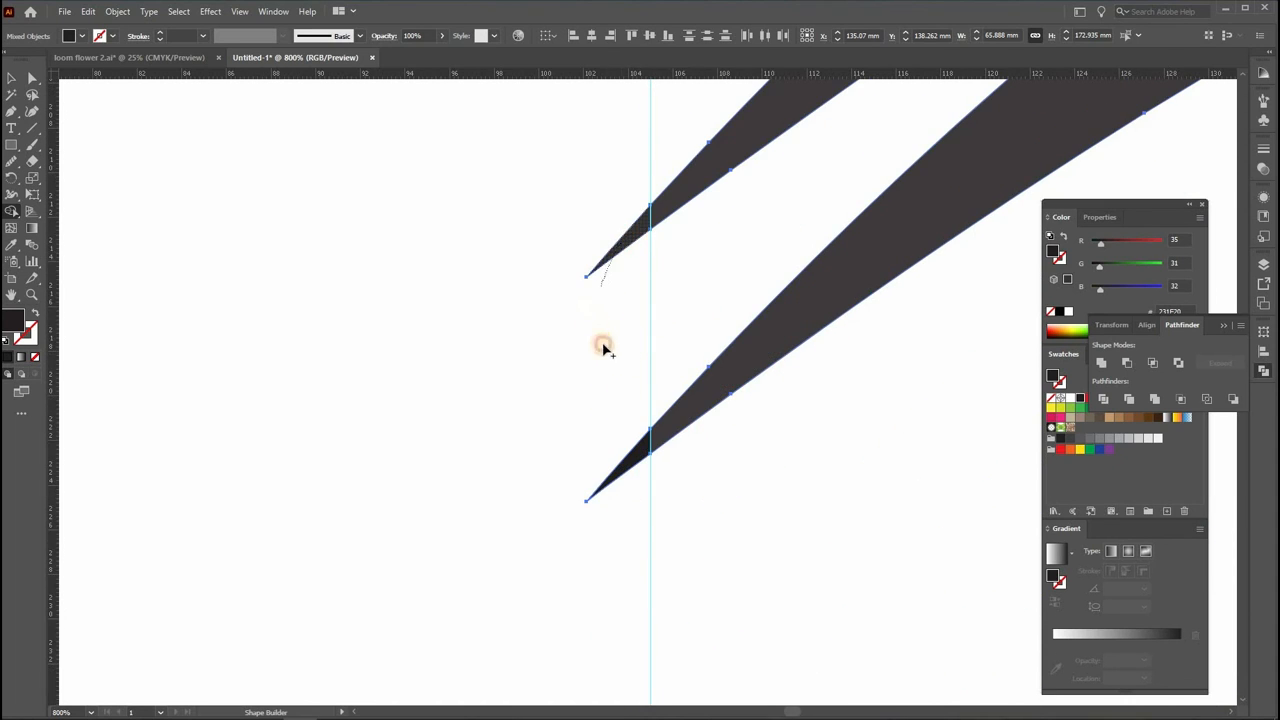
scroll(604, 347, down, 1)
click(645, 385)
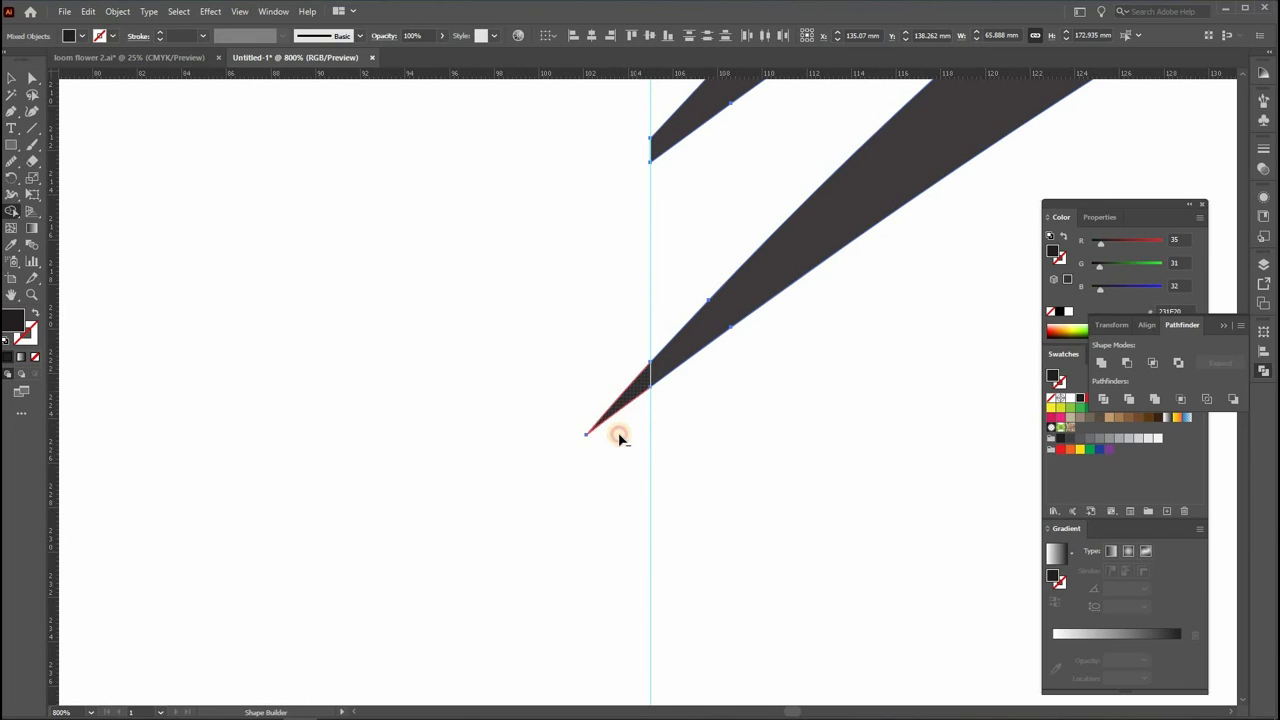
Group all the shapes of the remaining right half of the motif
scroll(619, 437, down, 8)
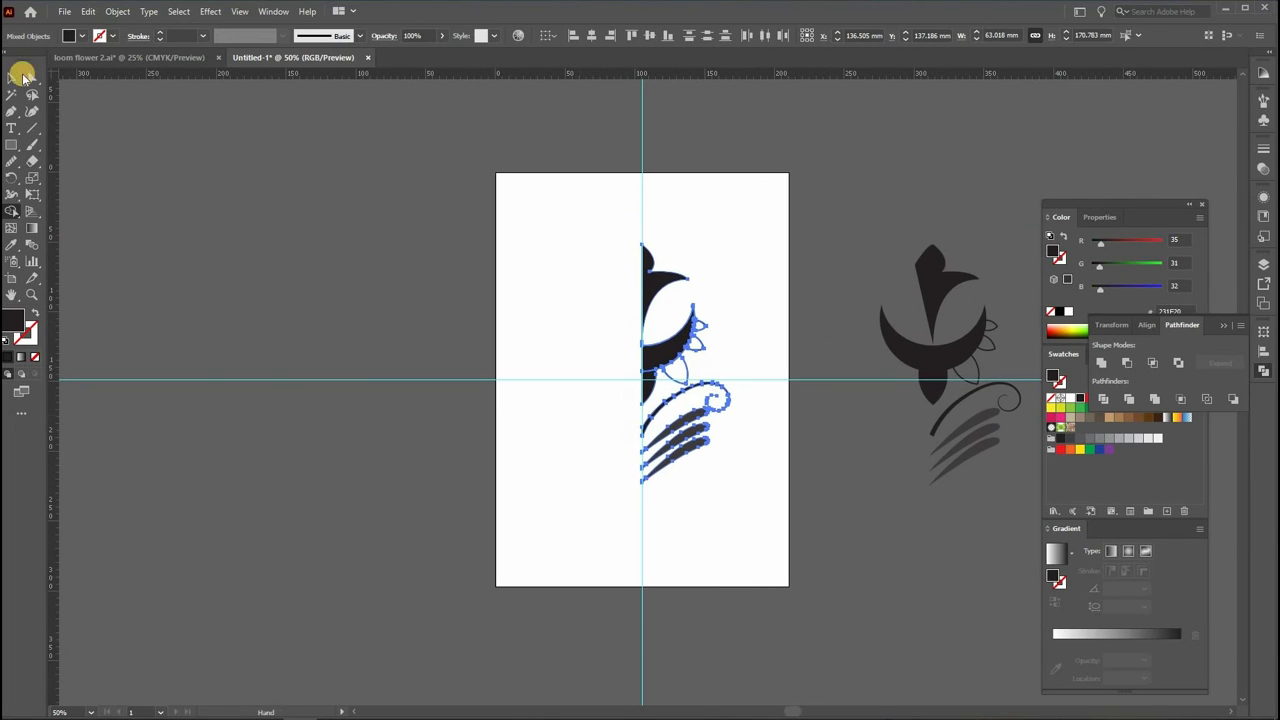
key(v)
key(ctrl+g)
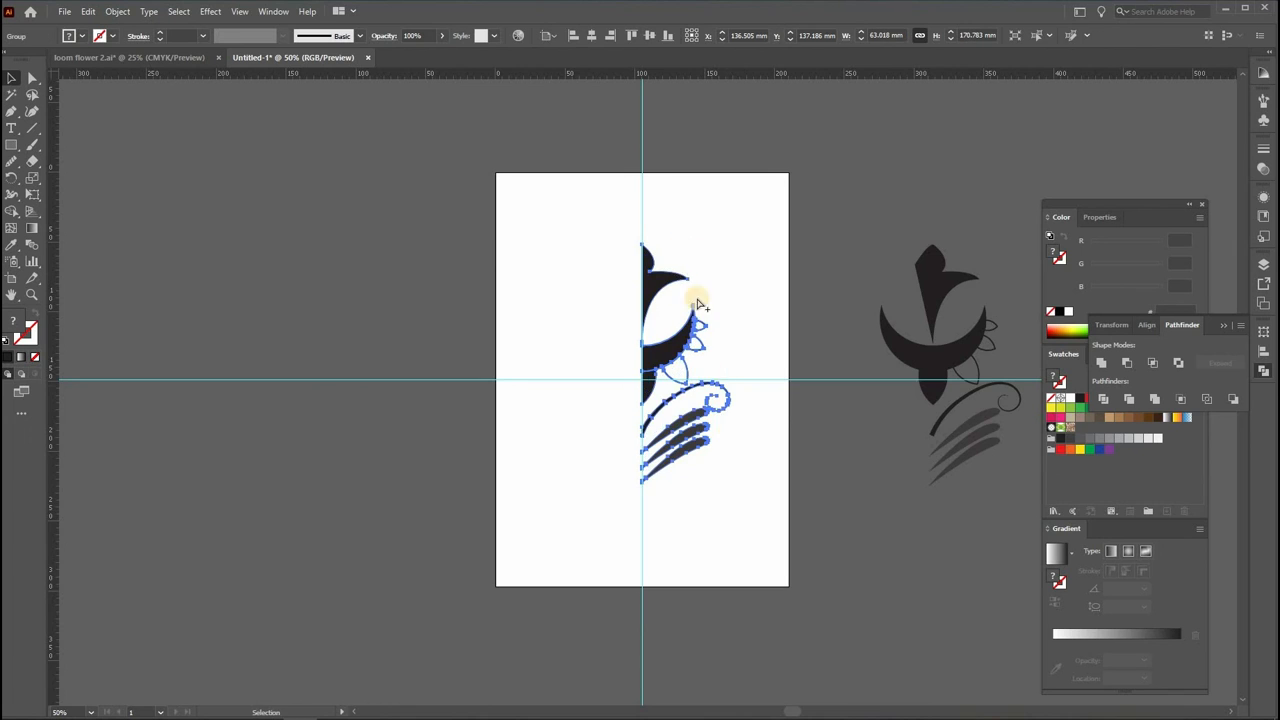
Reflect a copy of the grouped half across the vertical guide, using its topmost anchor on the guide as the reflection origin
scroll(690, 295, up, 5)
drag(671, 331, 839, 598)
scroll(630, 296, up, 7)
drag(562, 268, 631, 306)
scroll(631, 306, up, 6)
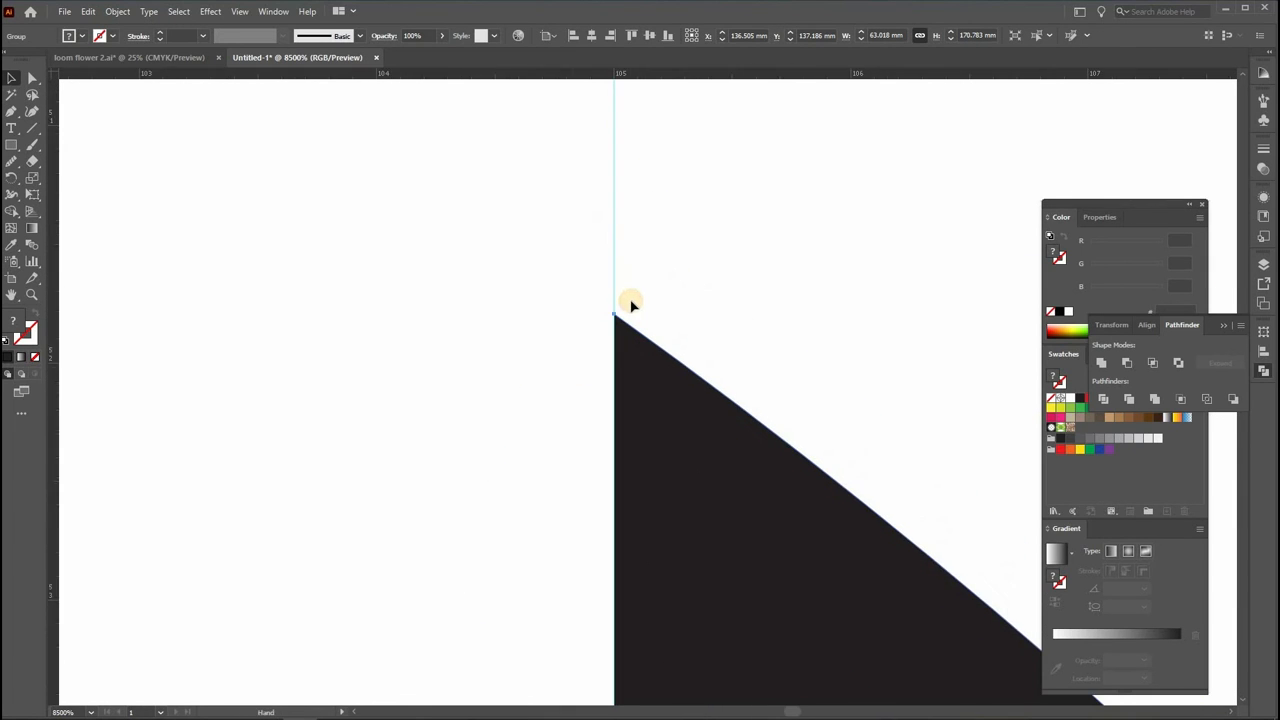
drag(420, 240, 654, 357)
drag(22, 181, 60, 194)
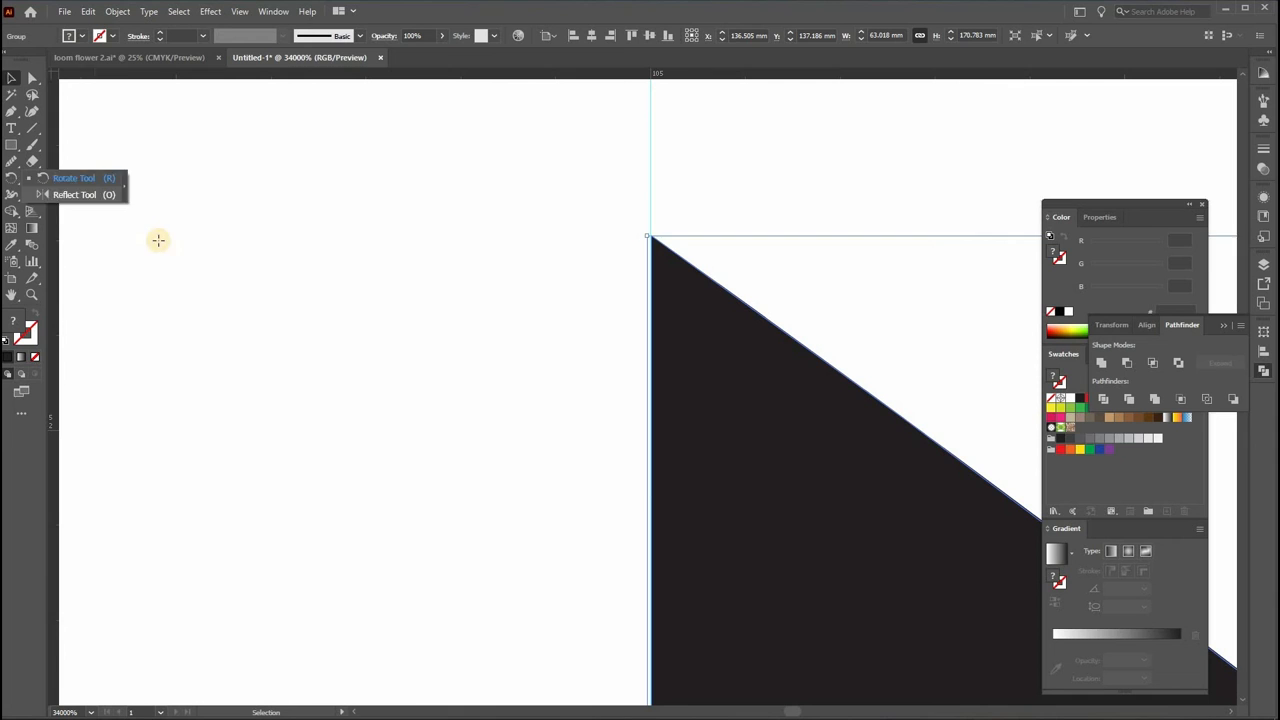
alt+click(650, 232)
click(749, 416)
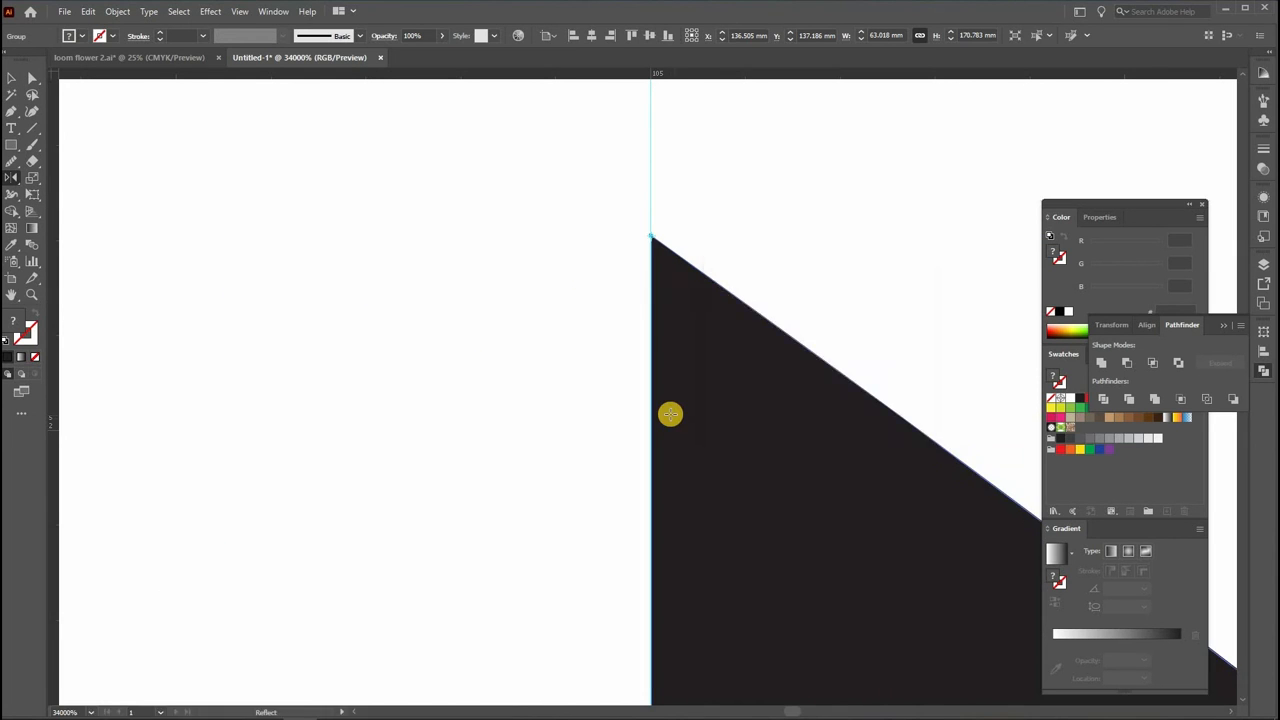
scroll(670, 414, down, 3)
scroll(670, 414, down, 12)
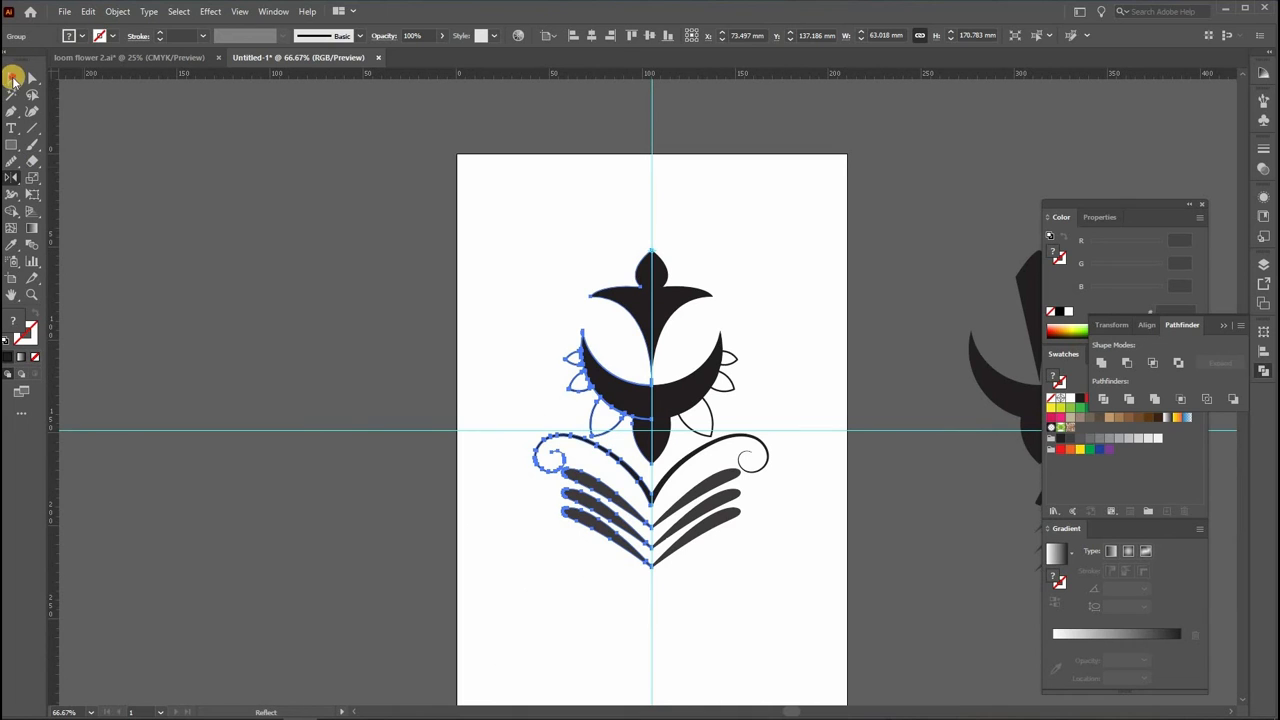
Select both halves of the motif, unite them with Pathfinder and fill the result with the black swatch
click(12, 78)
drag(457, 190, 754, 600)
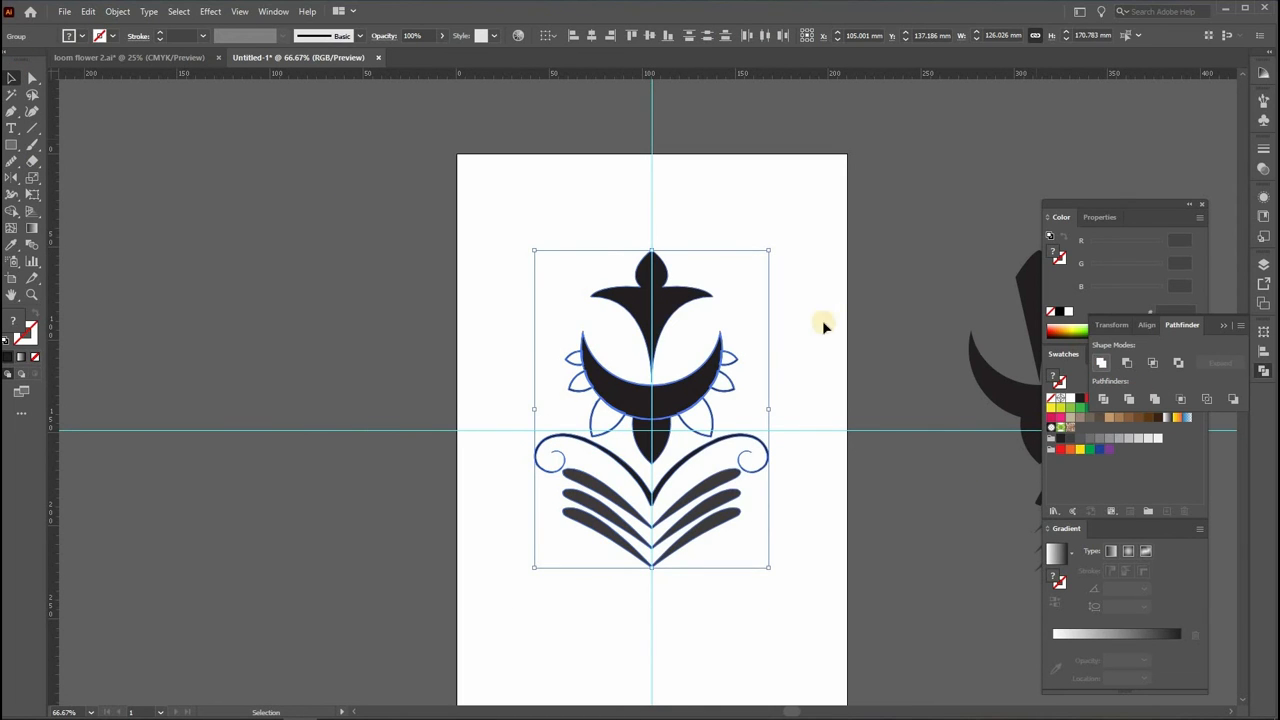
click(1080, 398)
drag(652, 595, 651, 531)
drag(691, 568, 697, 445)
click(694, 446)
scroll(625, 430, up, 3)
drag(634, 471, 504, 572)
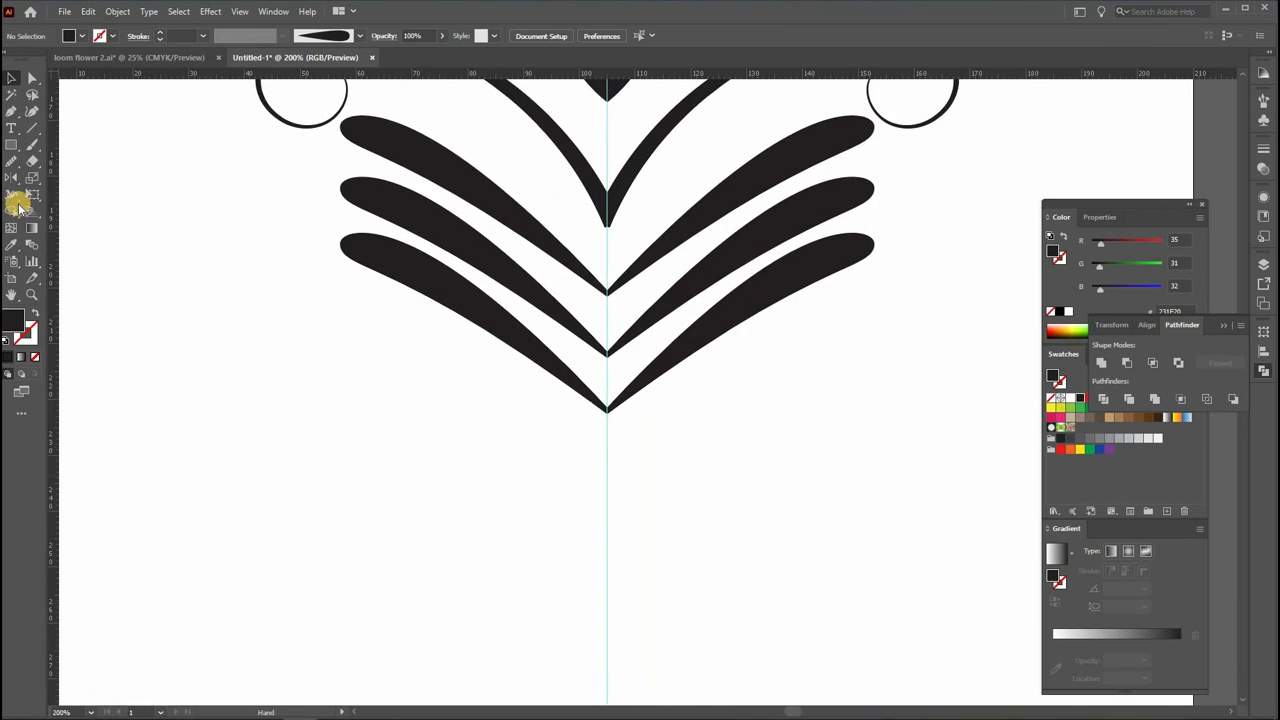
Draw a black triangle about 47 mm wide and 41 mm high below the motif
drag(12, 152, 60, 211)
drag(490, 538, 625, 616)
key(Down)
key(Down)
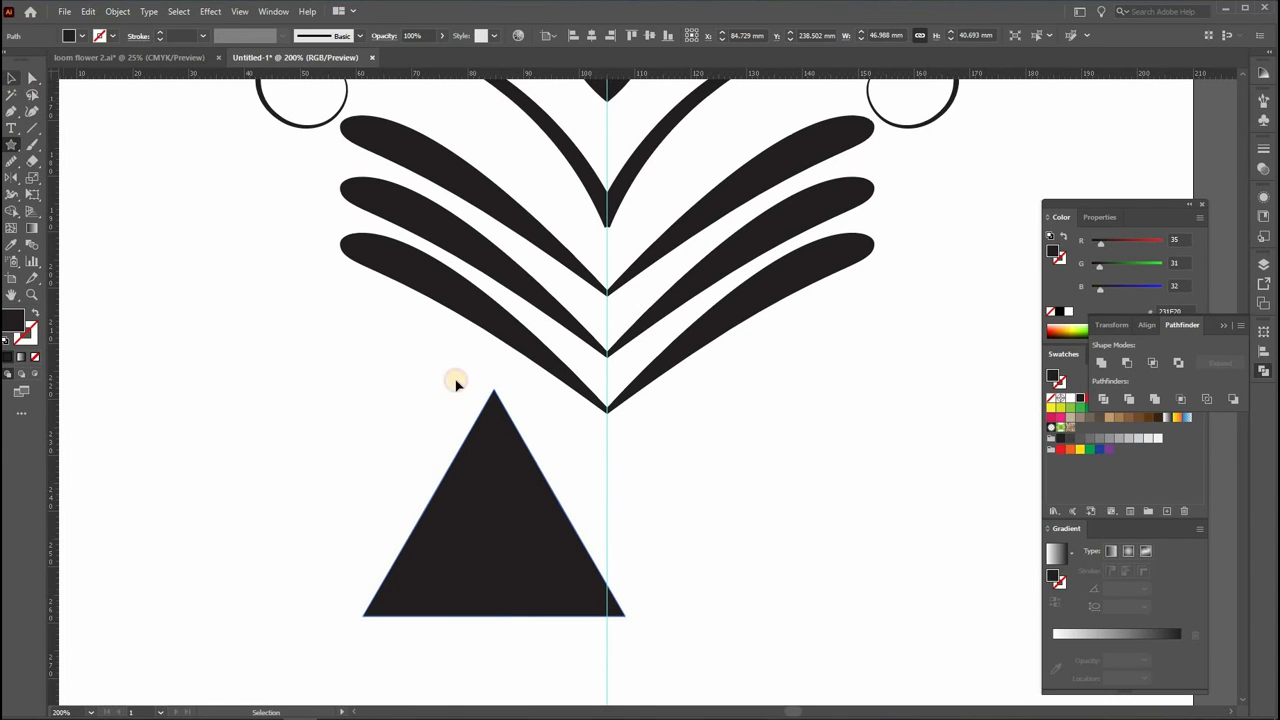
Flatten and narrow the triangle, then place it under the motif's lowest tip, centred on the vertical guide
drag(492, 393, 507, 547)
drag(628, 582, 454, 581)
drag(432, 583, 608, 413)
click(592, 35)
Try to unite the small base triangle with the motif using Pathfinder
drag(668, 460, 566, 382)
click(1099, 364)
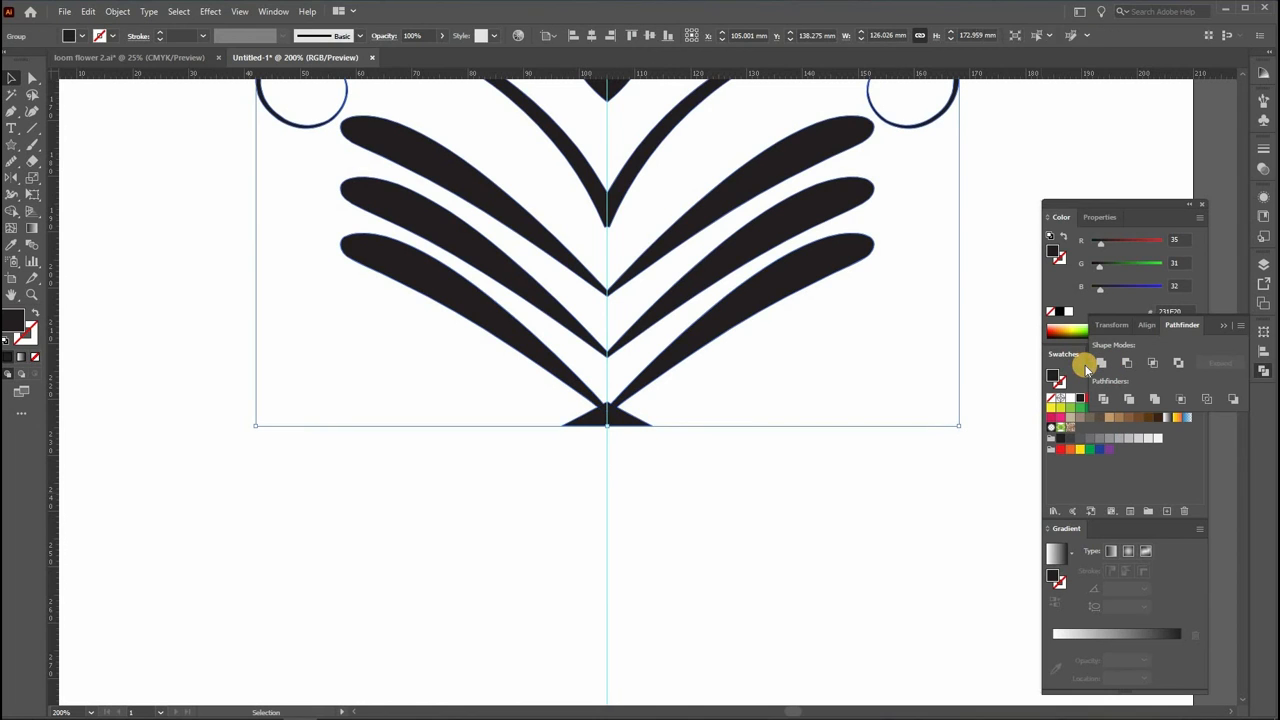
scroll(872, 406, down, 3)
drag(872, 406, 831, 494)
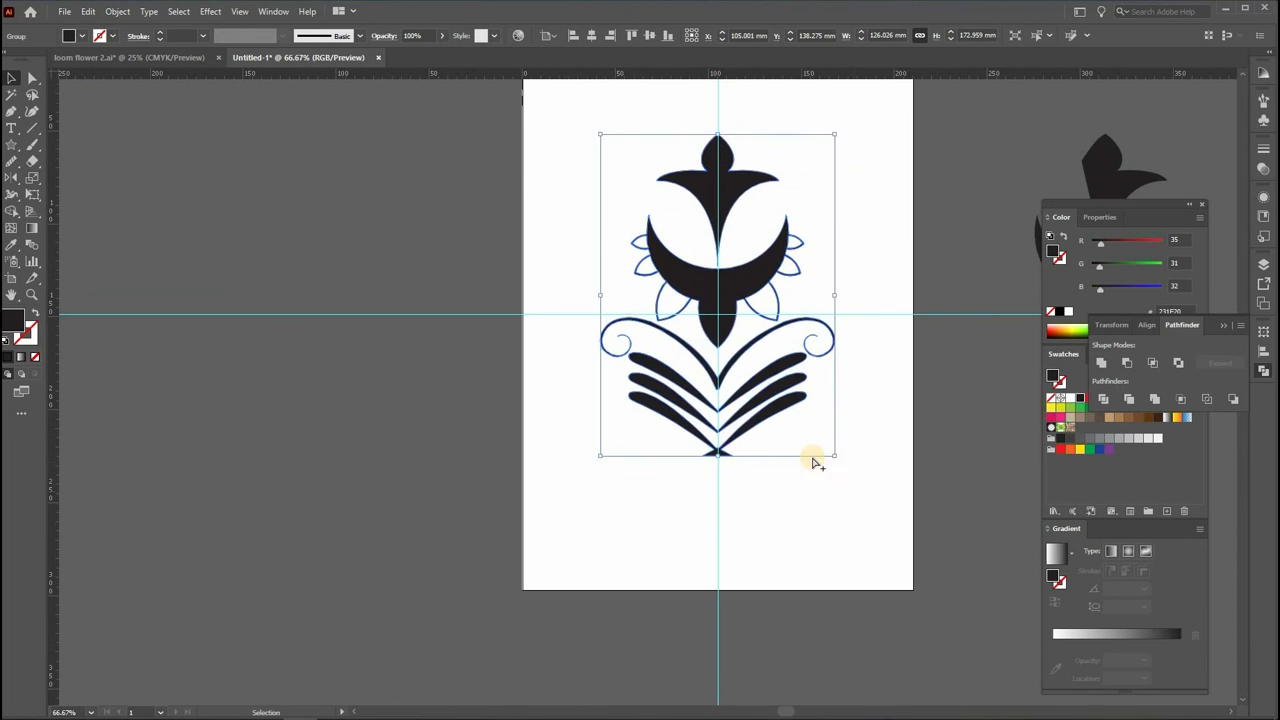
click(814, 458)
scroll(814, 458, up, 4)
scroll(732, 420, down, 2)
scroll(732, 422, up, 2)
drag(679, 326, 690, 340)
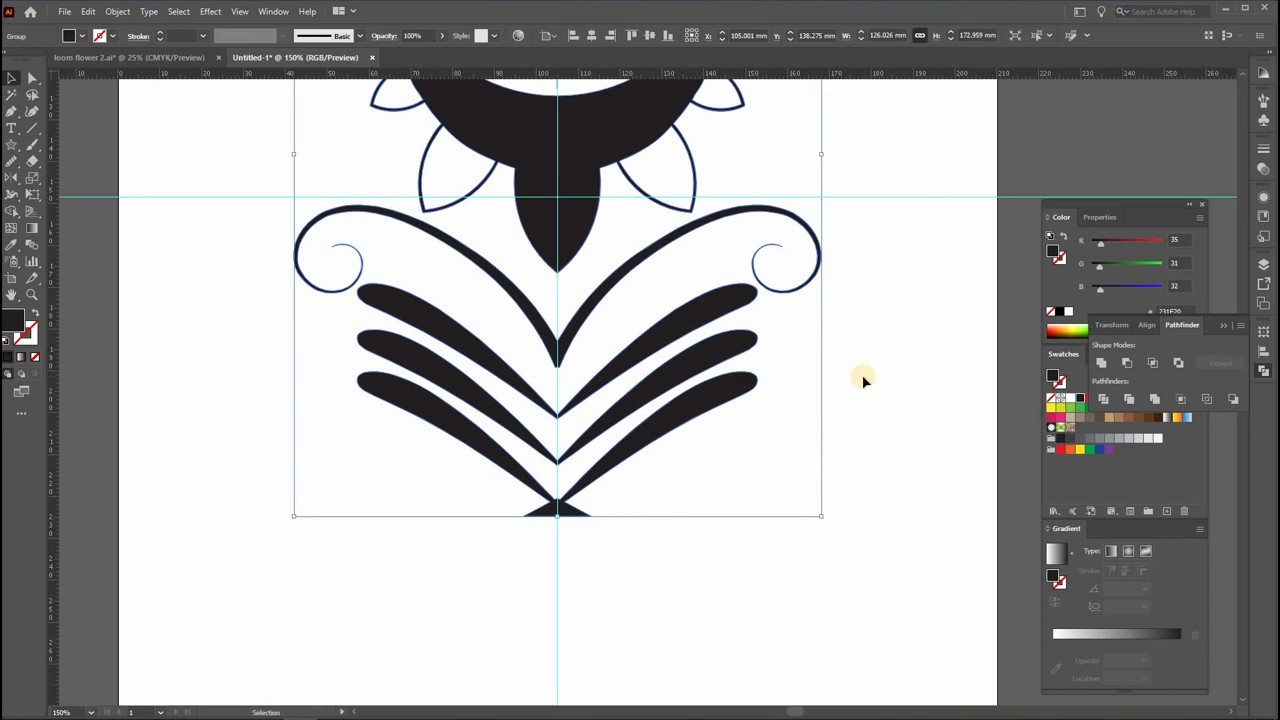
Ungroup the mirrored flower motif, leaving the small base triangle out of the selection
drag(749, 461, 656, 318)
right_click(698, 397)
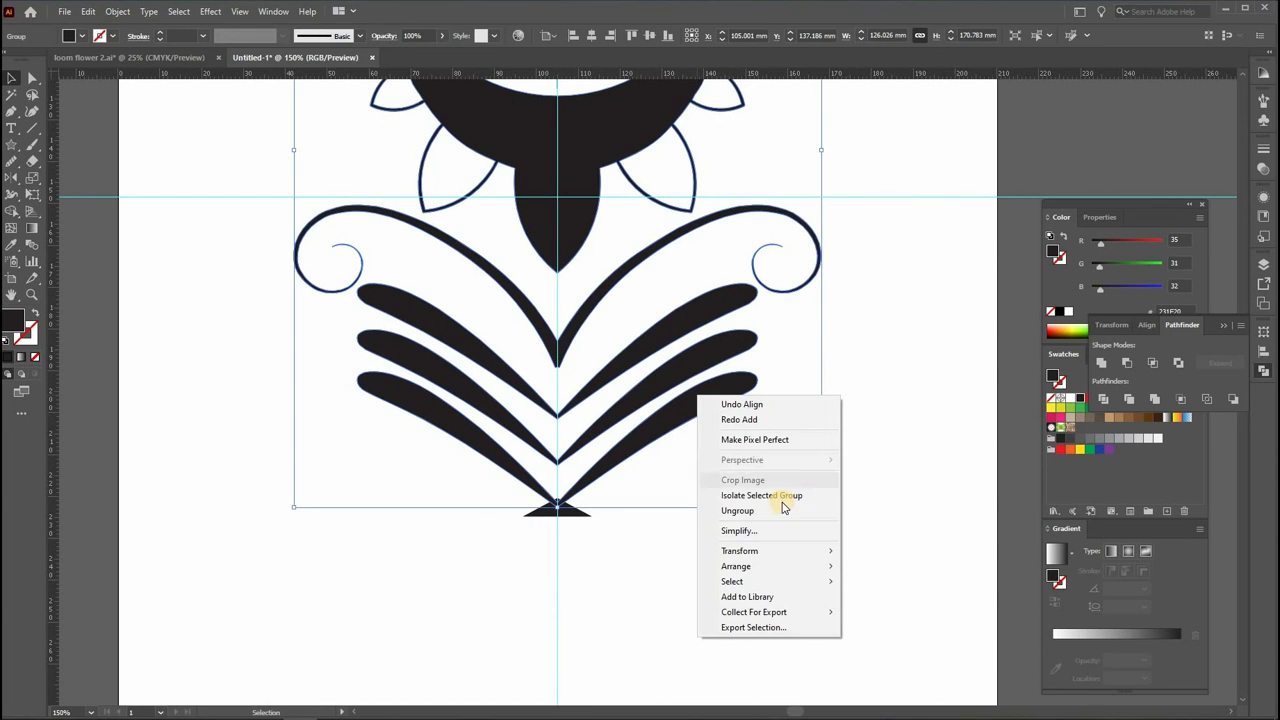
click(778, 511)
click(888, 470)
Turn the three filled leaf pairs into unfilled black outlines with a 2 pt stroke
drag(768, 462, 652, 340)
drag(624, 286, 622, 288)
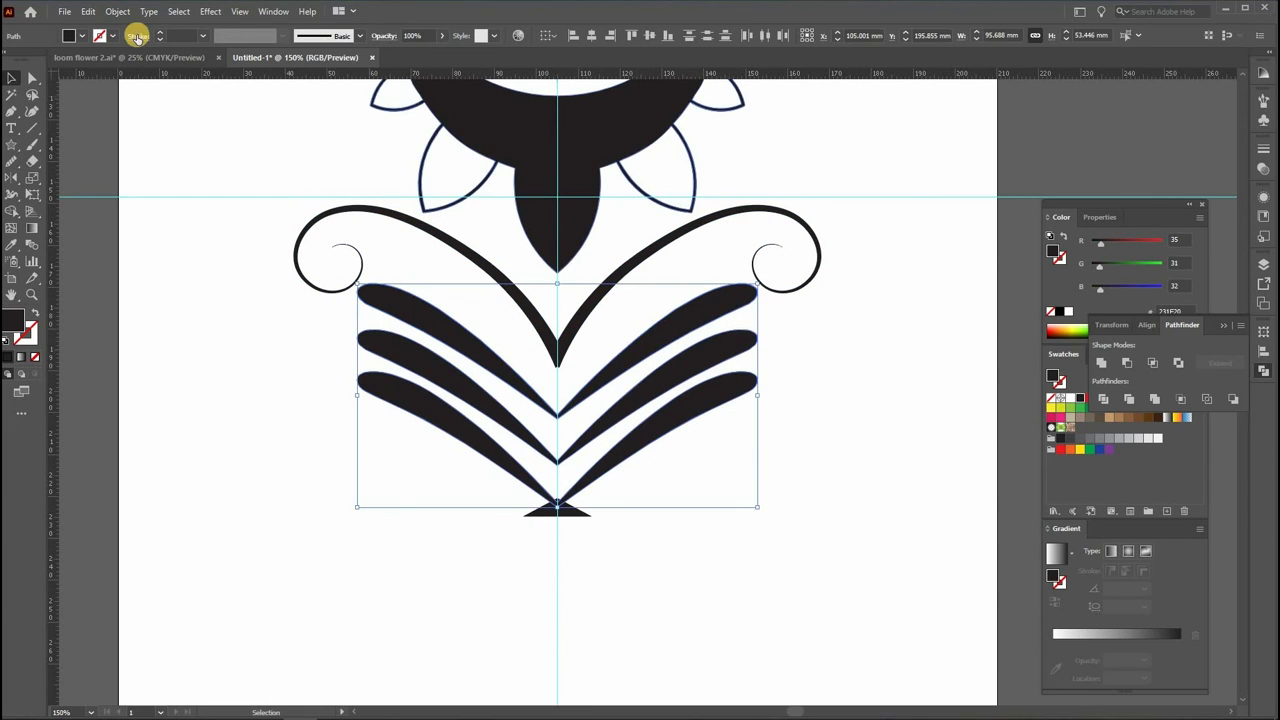
click(35, 305)
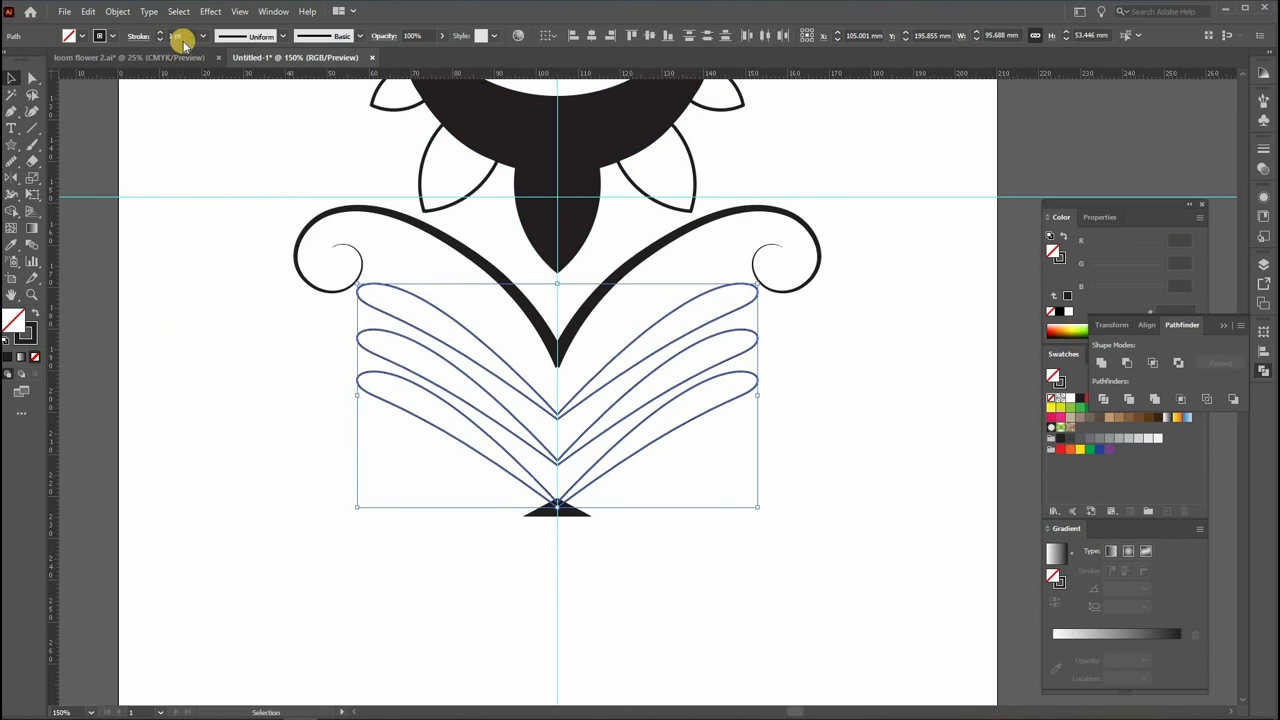
click(190, 36)
scroll(190, 36, up, 1)
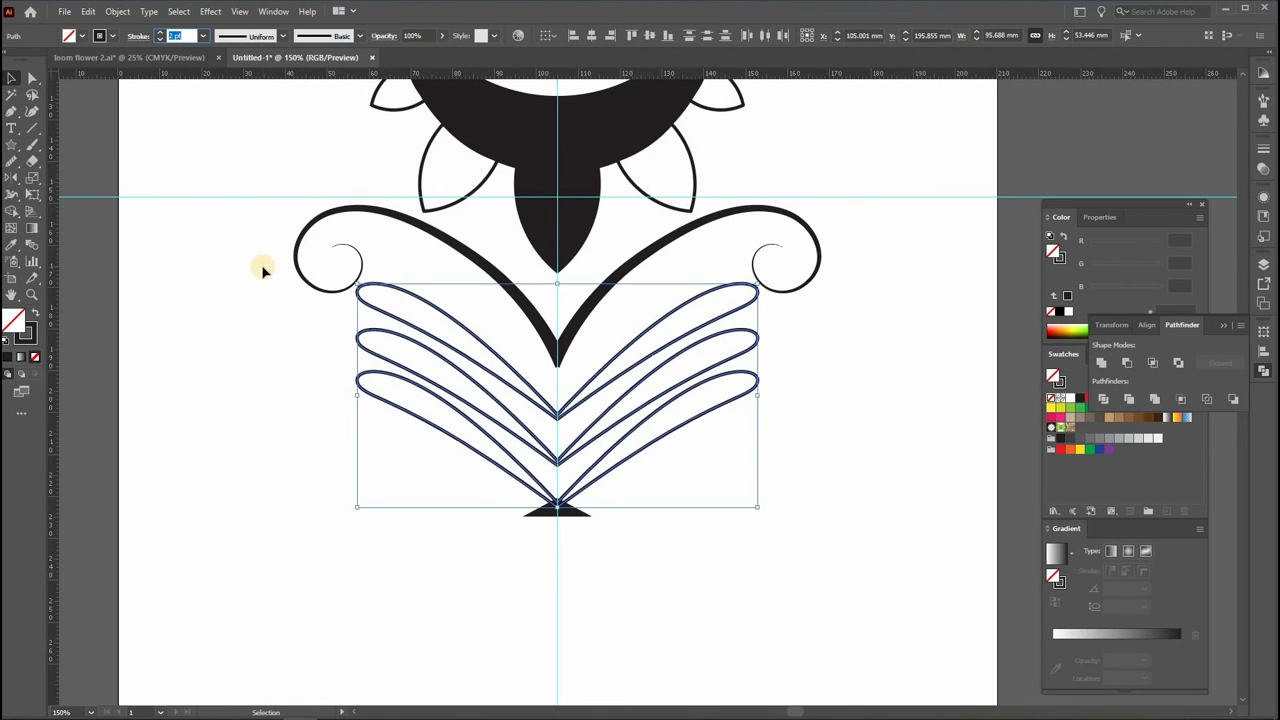
click(299, 380)
Ungroup the upper flower until its top bud ornament can be selected separately from the crescent and petals
key(ctrl+minus)
key(ctrl+minus)
key(ctrl+minus)
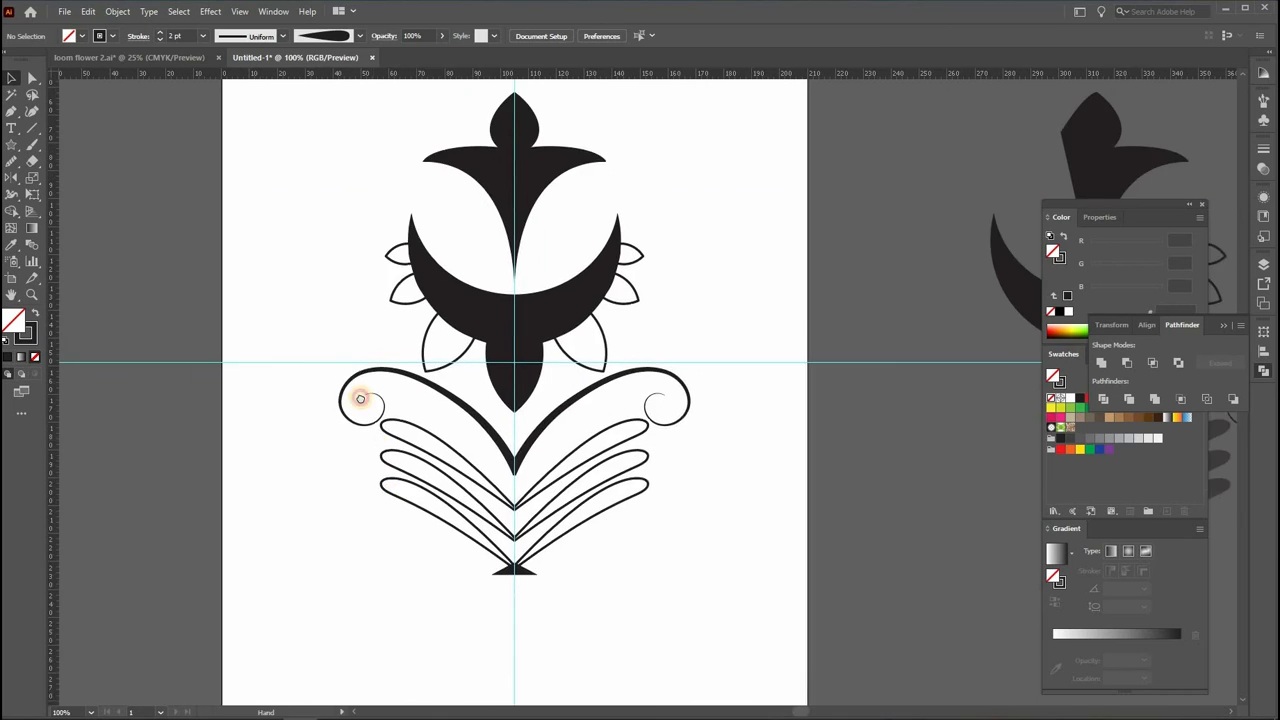
drag(449, 293, 506, 385)
scroll(449, 290, up, 3)
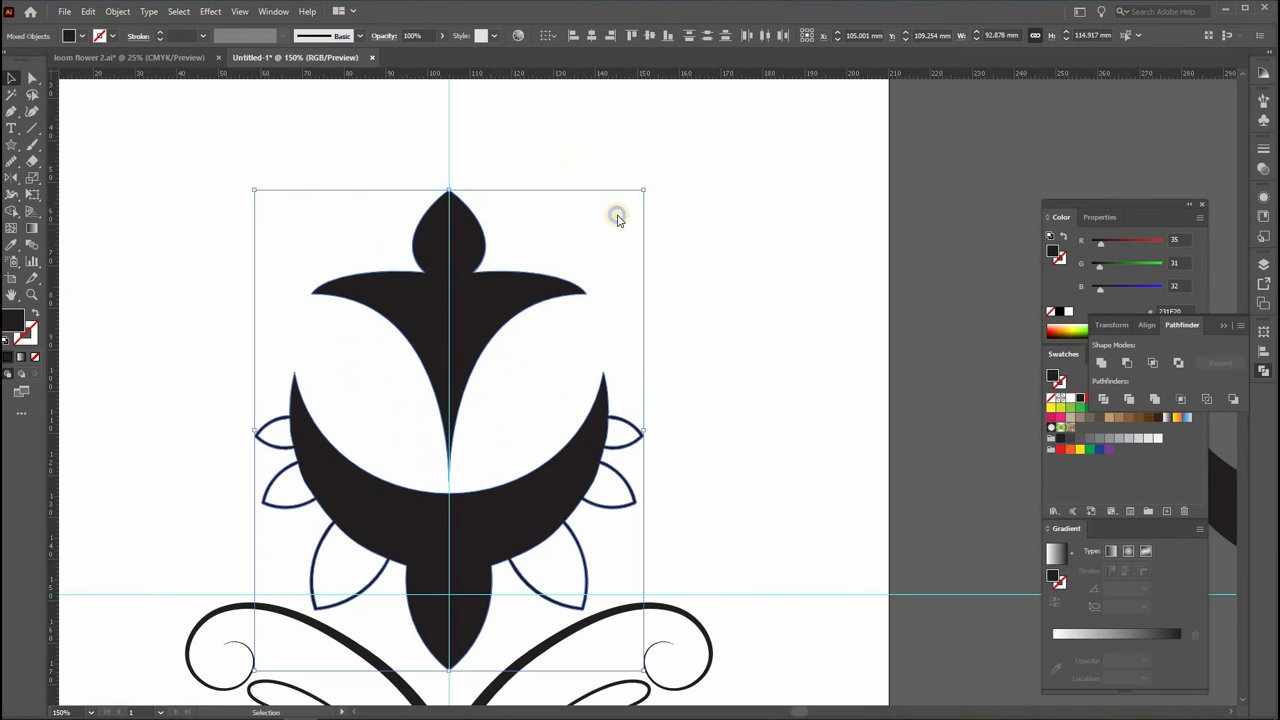
right_click(580, 153)
click(622, 259)
click(385, 145)
click(456, 244)
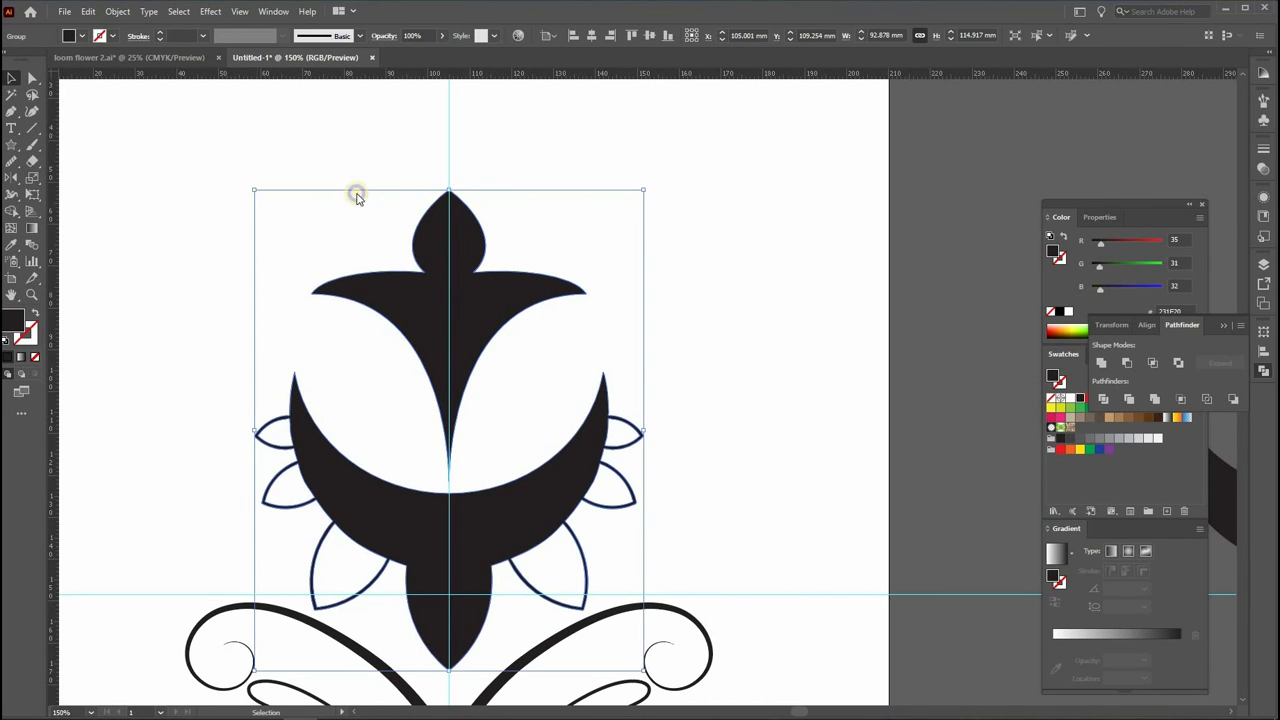
right_click(298, 160)
click(343, 257)
Swap the fill and stroke of the top bud ornament to make it an unfilled outline
click(471, 249)
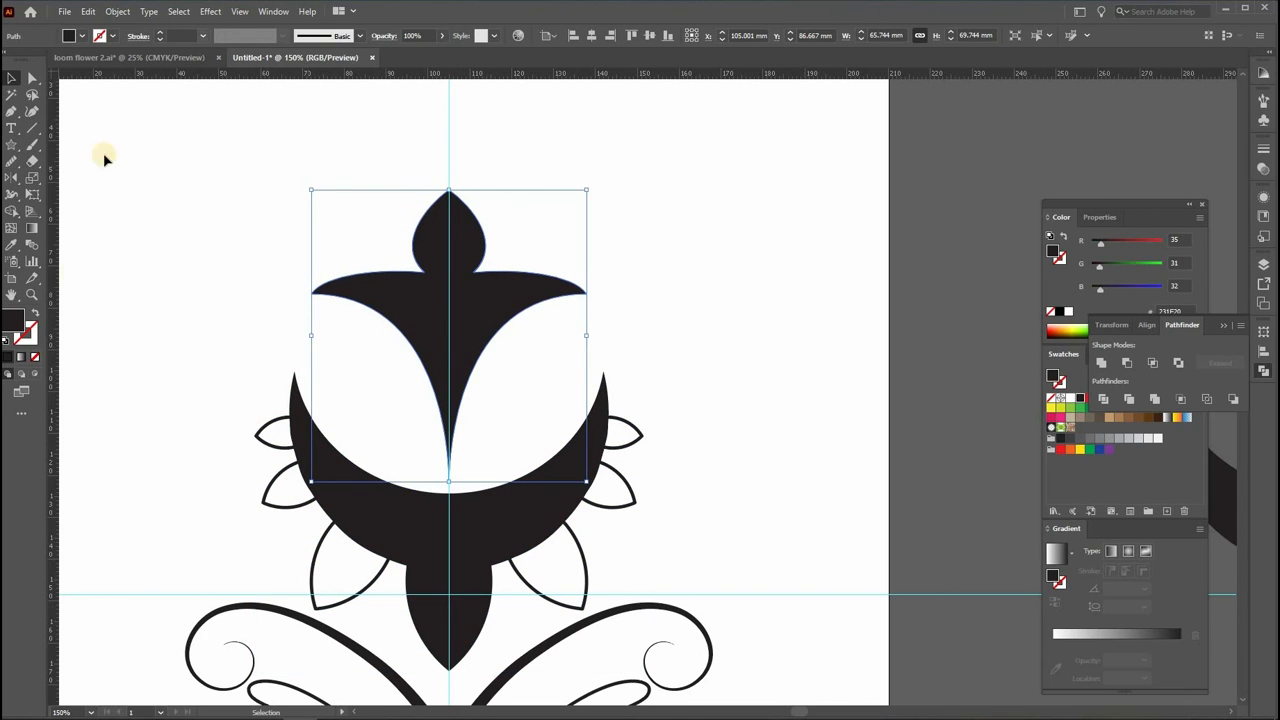
key(shift+x)
click(140, 252)
Move the topmost anchor of the bud outline straight up along the vertical guide to lengthen the bud
scroll(110, 133, up, 1)
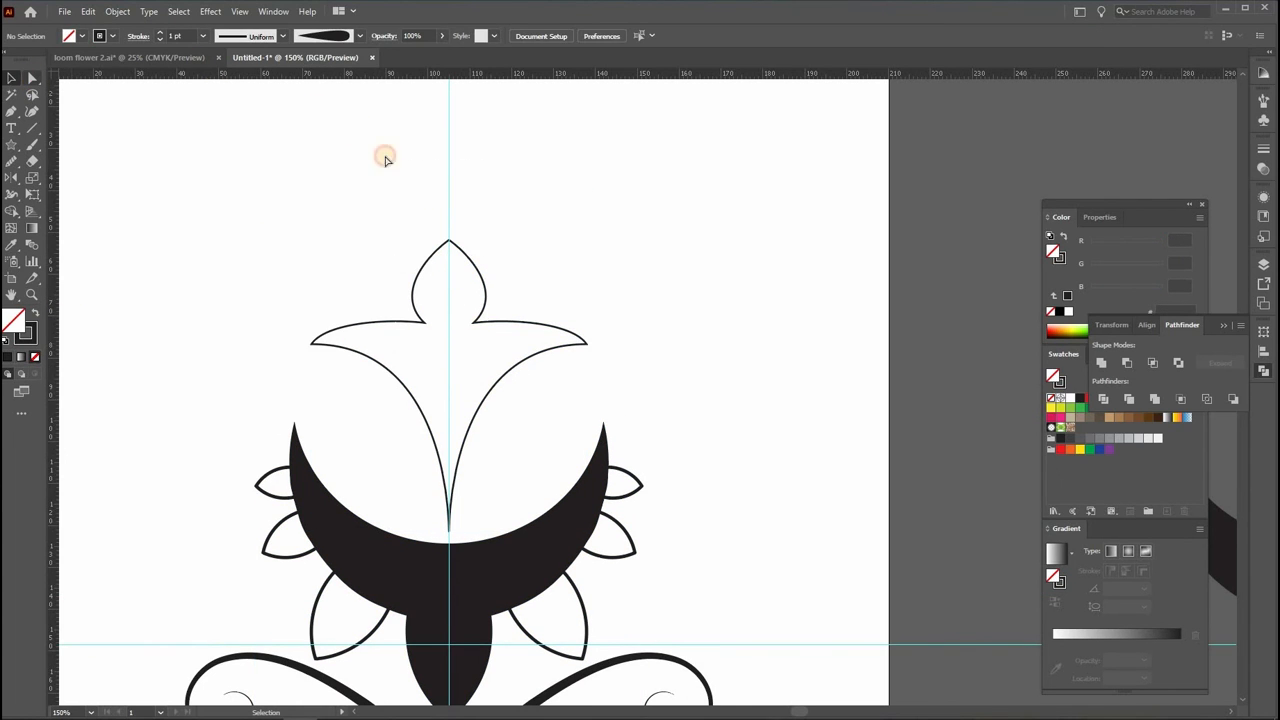
key(a)
click(449, 244)
drag(449, 244, 449, 197)
click(511, 178)
Set the stroke weight of the top bud outline to 6 pt
key(ctrl+0)
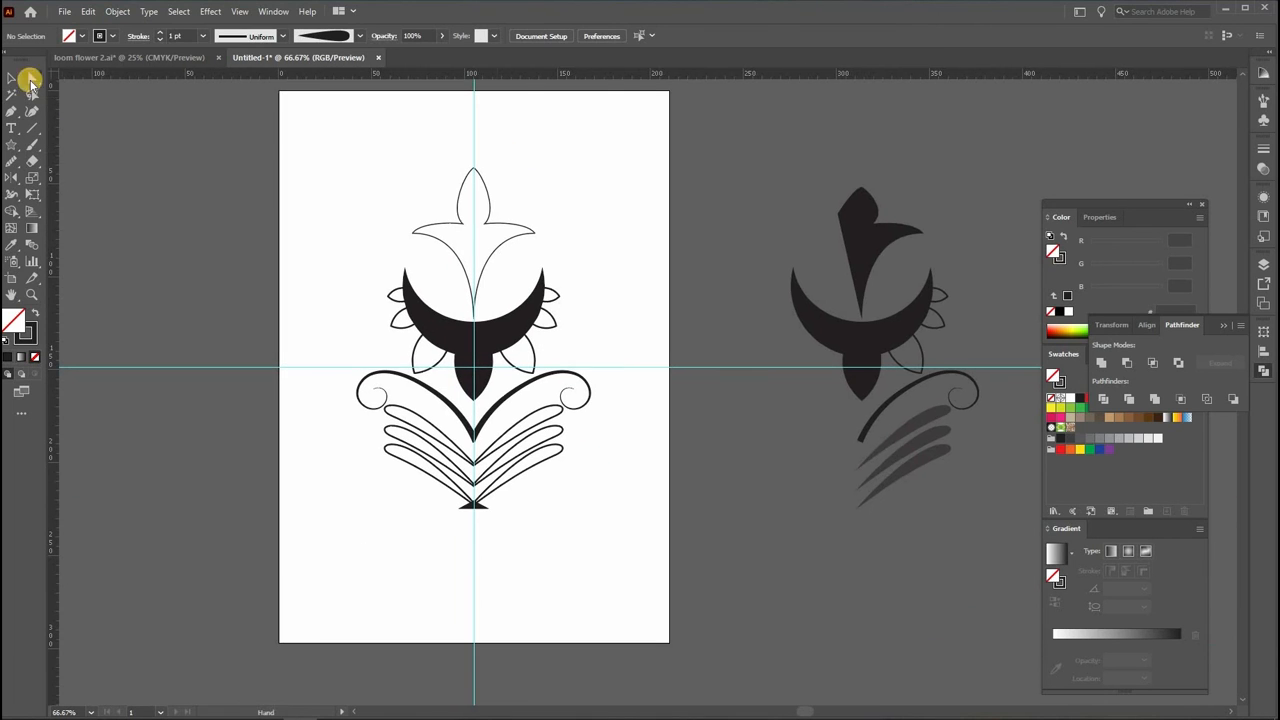
click(12, 78)
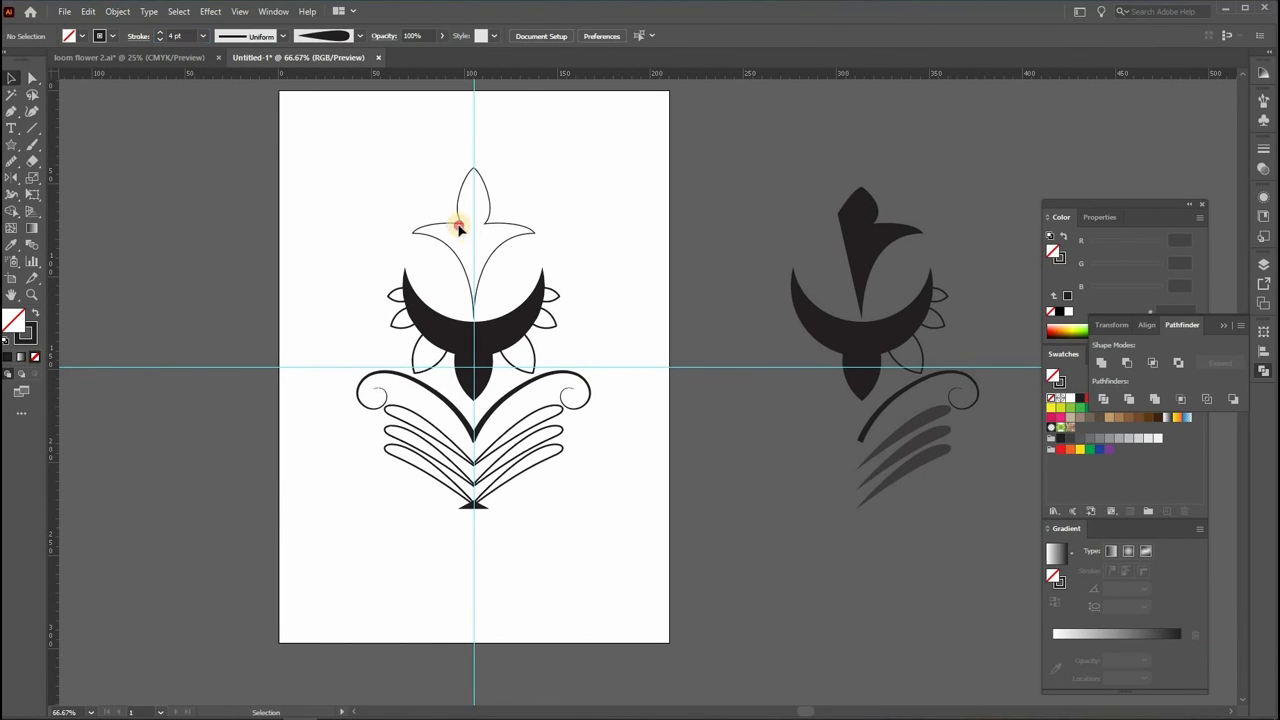
click(458, 224)
click(189, 37)
scroll(189, 37, up, 3)
scroll(189, 37, up, 2)
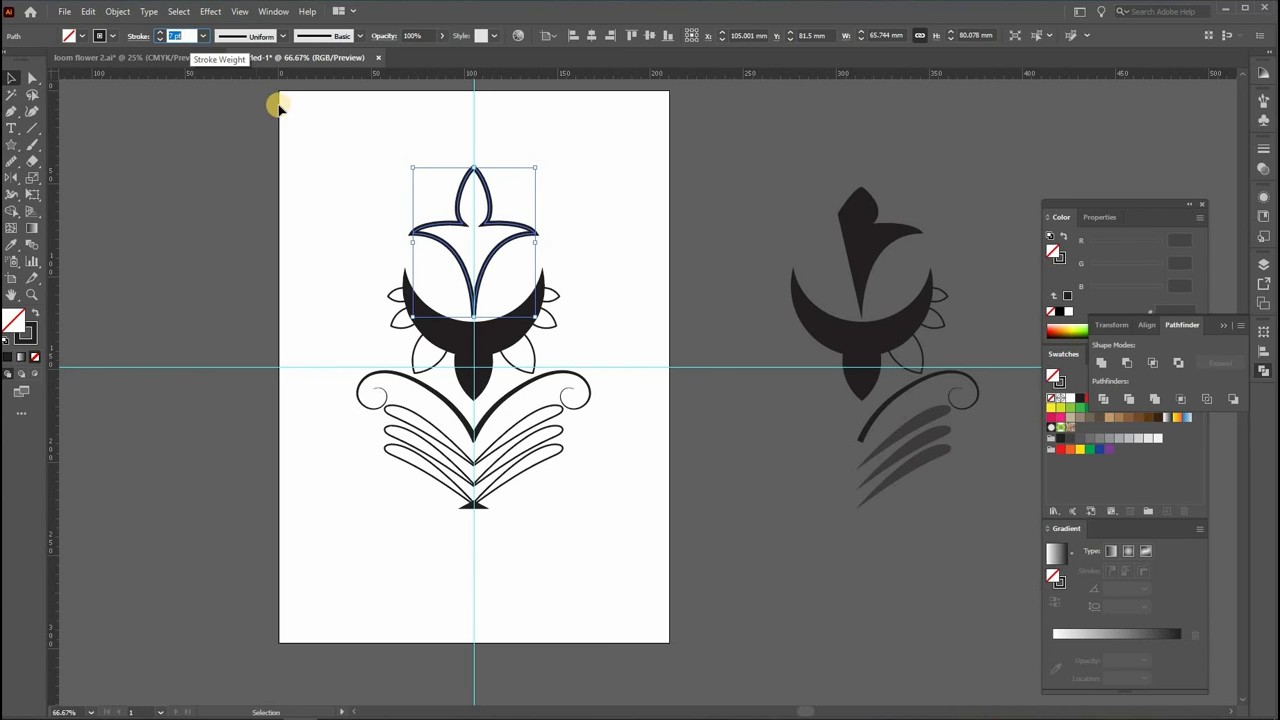
click(409, 177)
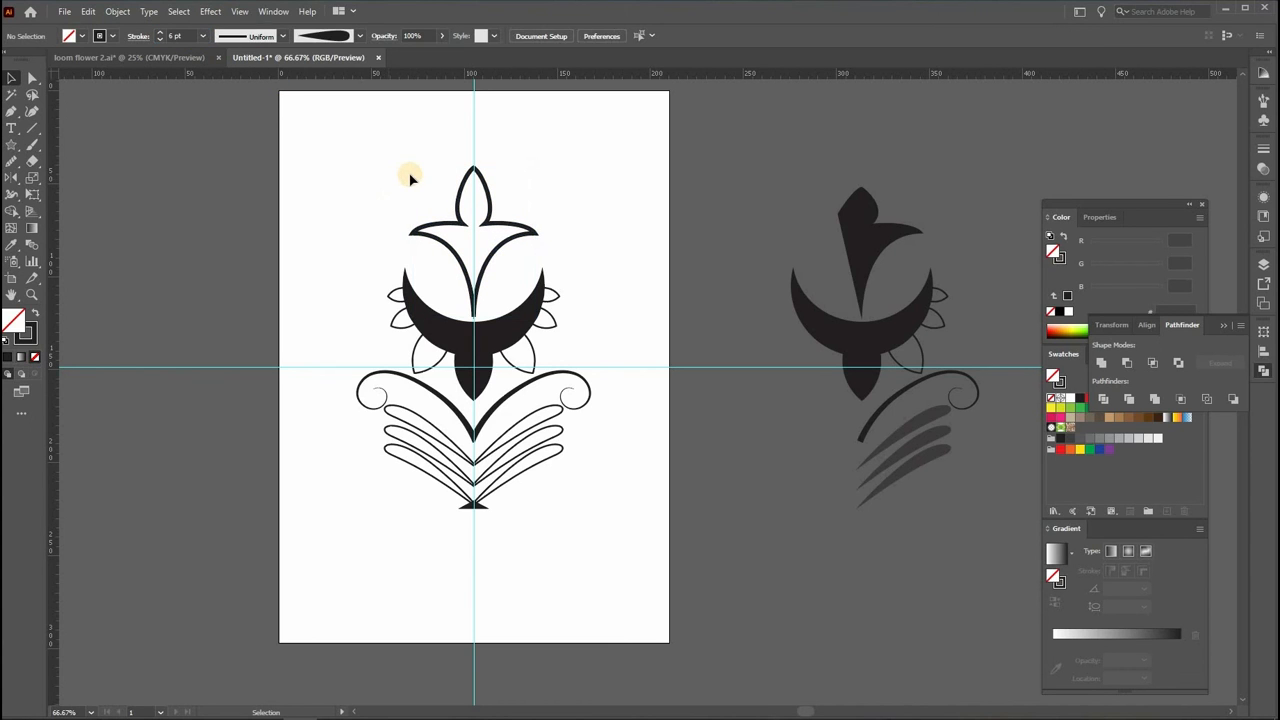
Apply round corner joins to the stroke of the top bud outline
drag(411, 175, 464, 220)
click(139, 37)
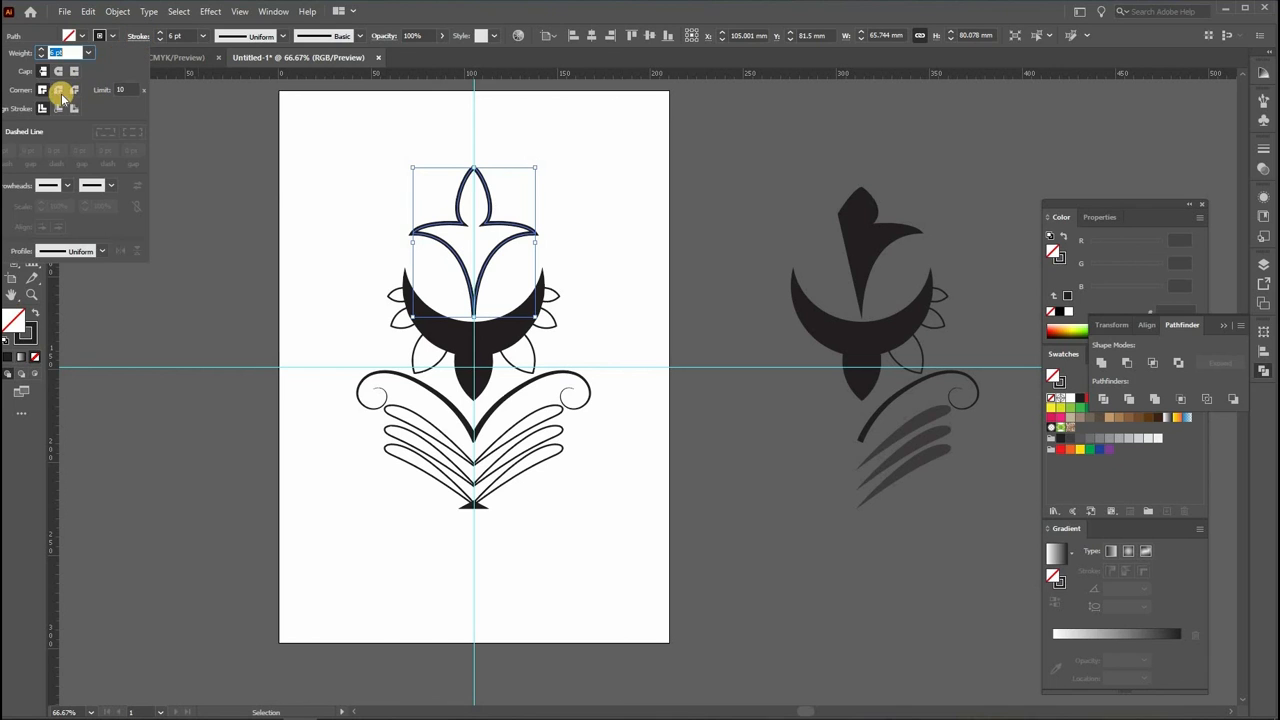
click(62, 93)
click(251, 182)
Apply round corner joins to the strokes of the leaf outlines and the whole selected motif
scroll(545, 497, down, 1)
click(438, 430)
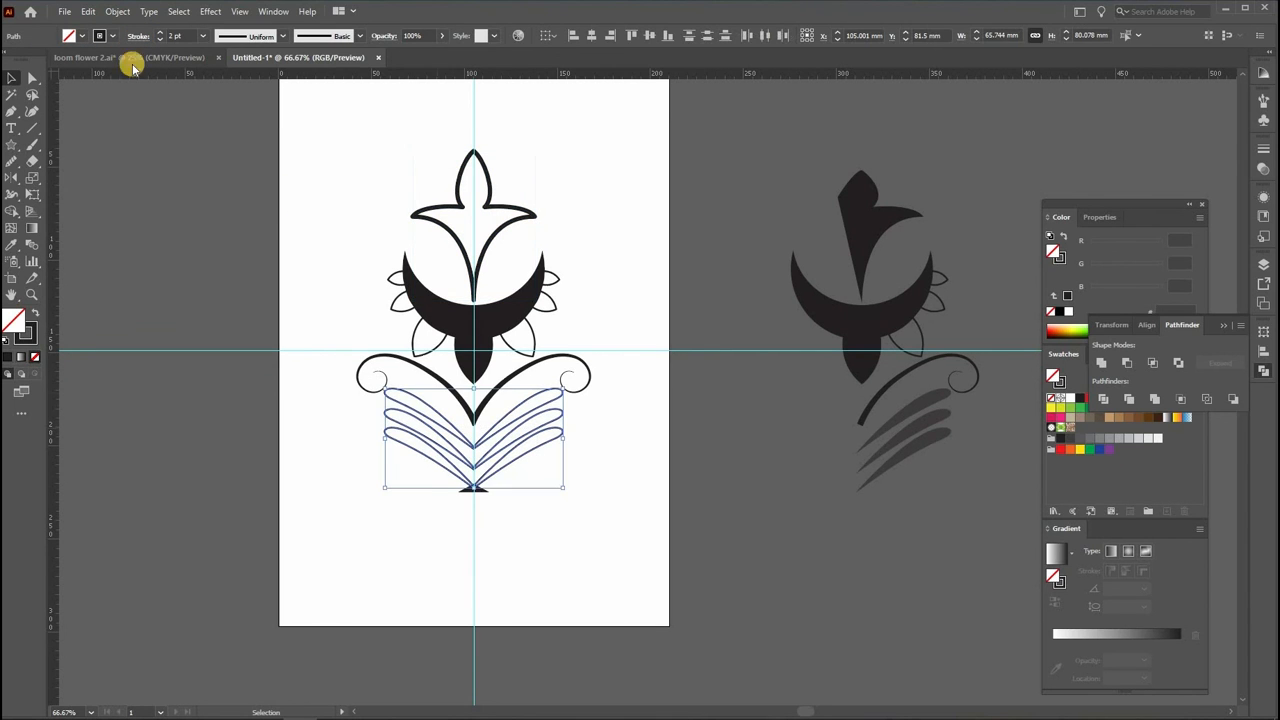
click(139, 37)
click(62, 92)
click(333, 248)
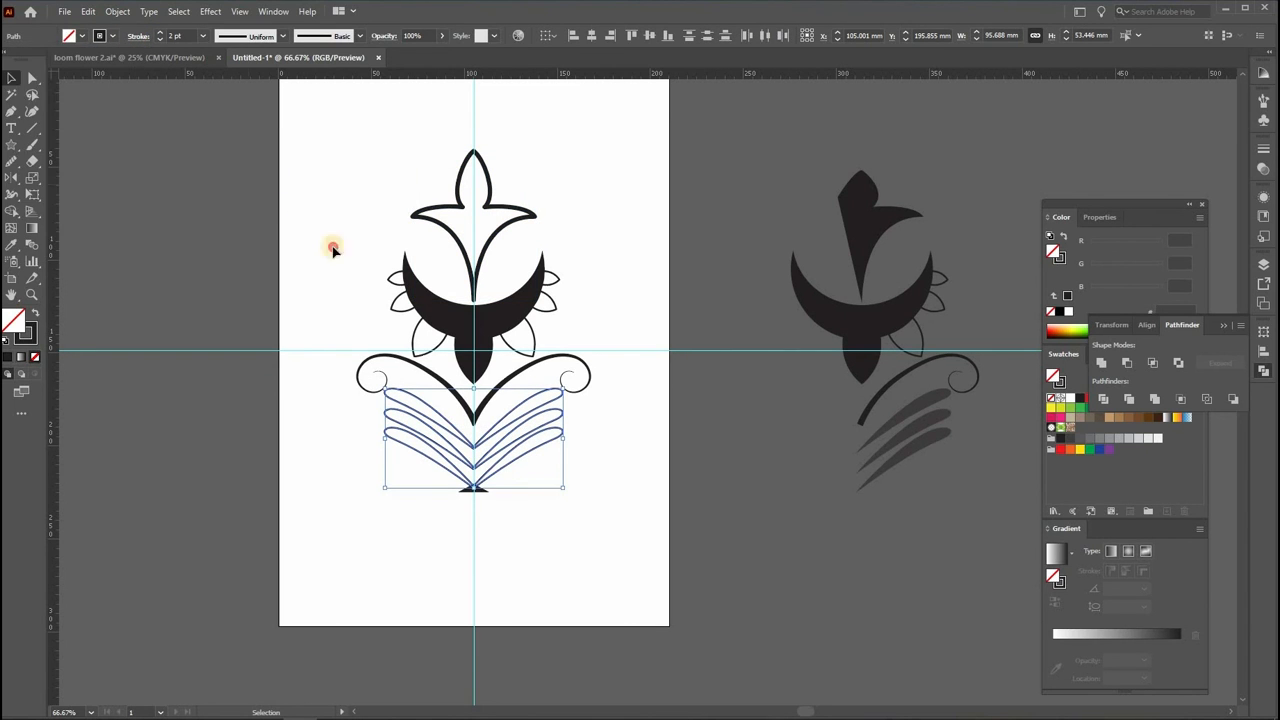
mouse_move(203, 91)
mouse_down()
mouse_move(520, 430)
mouse_move(570, 505)
mouse_up()
click(134, 38)
click(55, 90)
Draw a frame about 159 by 205 mm around the motif, centred horizontally, with corners rounded to about 6.3 mm
key(m)
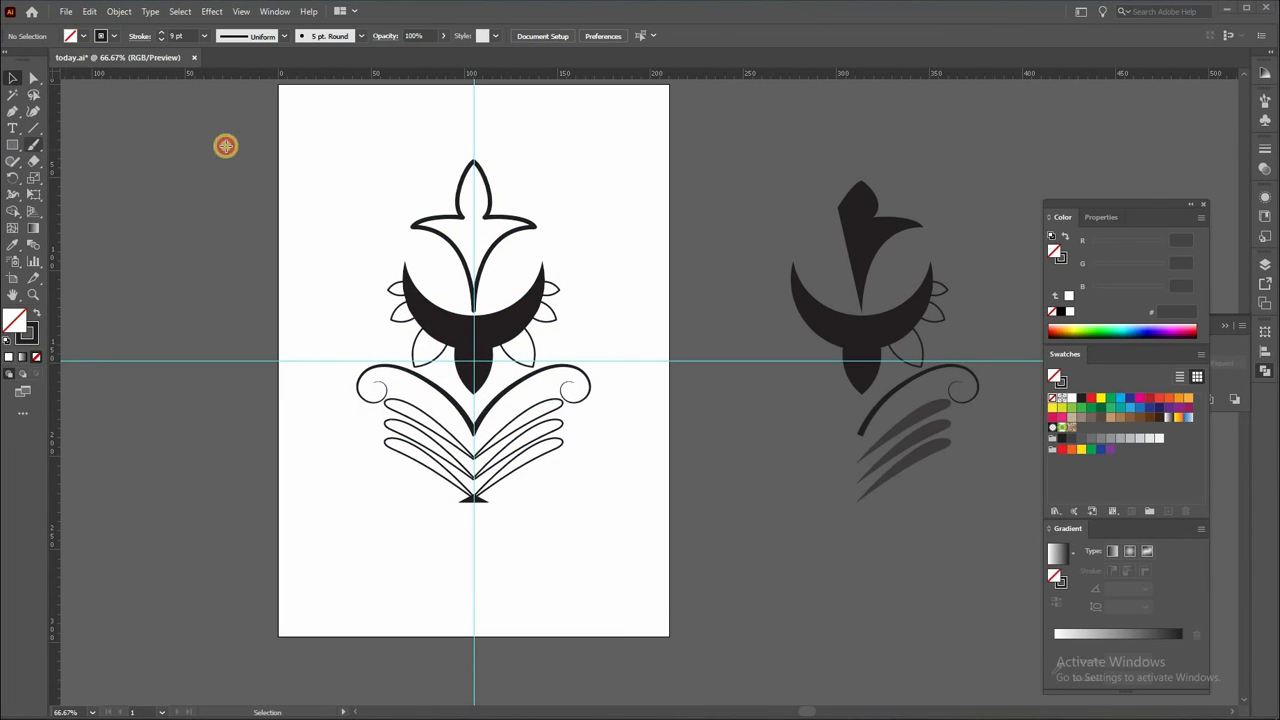
mouse_move(309, 145)
mouse_down()
mouse_move(510, 364)
mouse_move(607, 527)
mouse_up()
click(592, 36)
key(v)
drag(335, 155, 336, 165)
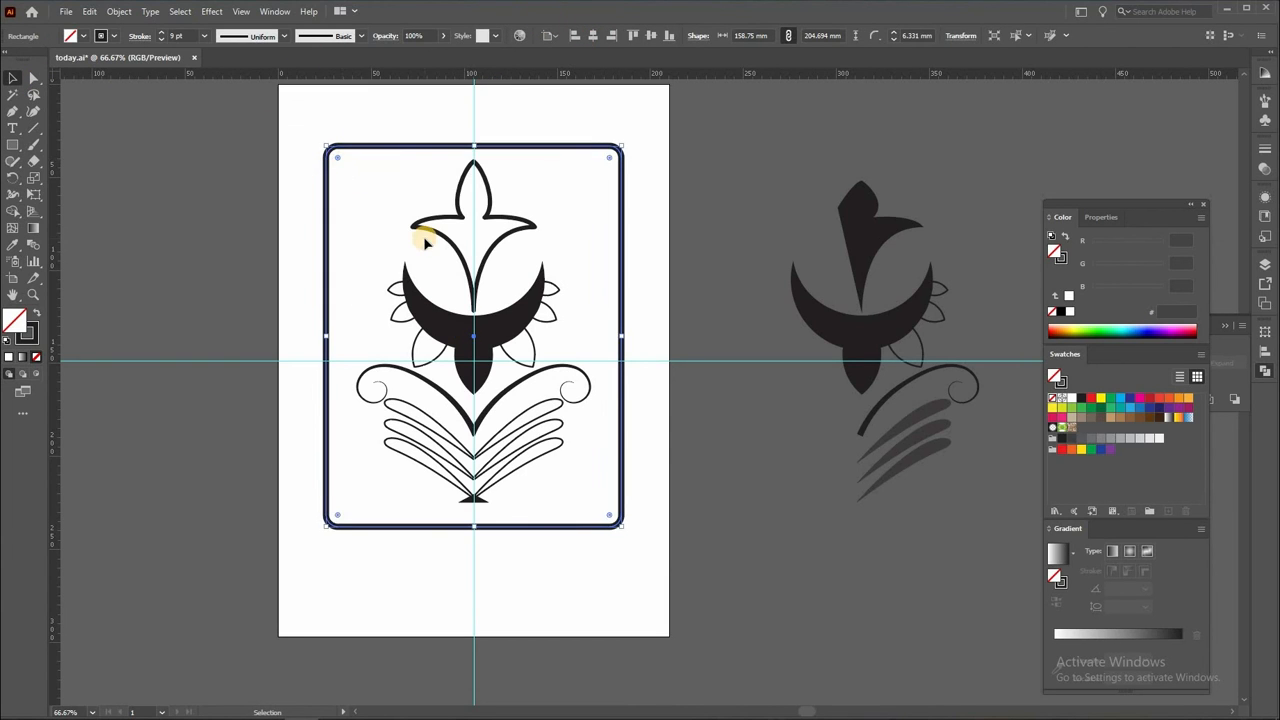
Bring the motif from Illustrator into the brick wall image in Photoshop as a smart object, scaled to 751 by 1097 px
click(424, 243)
drag(481, 350, 497, 478)
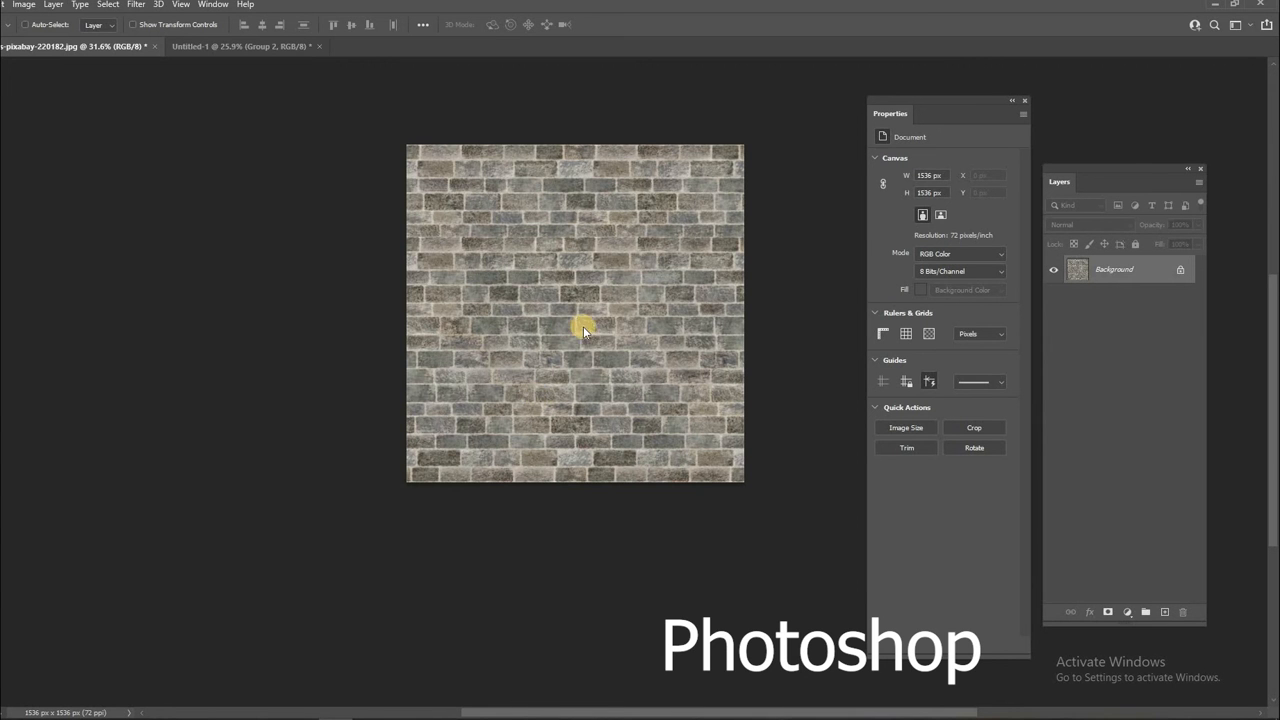
key(ctrl+v)
drag(609, 314, 672, 318)
key(Return)
Centre the motif layer horizontally and vertically on the brick wall canvas
key(ctrl+a)
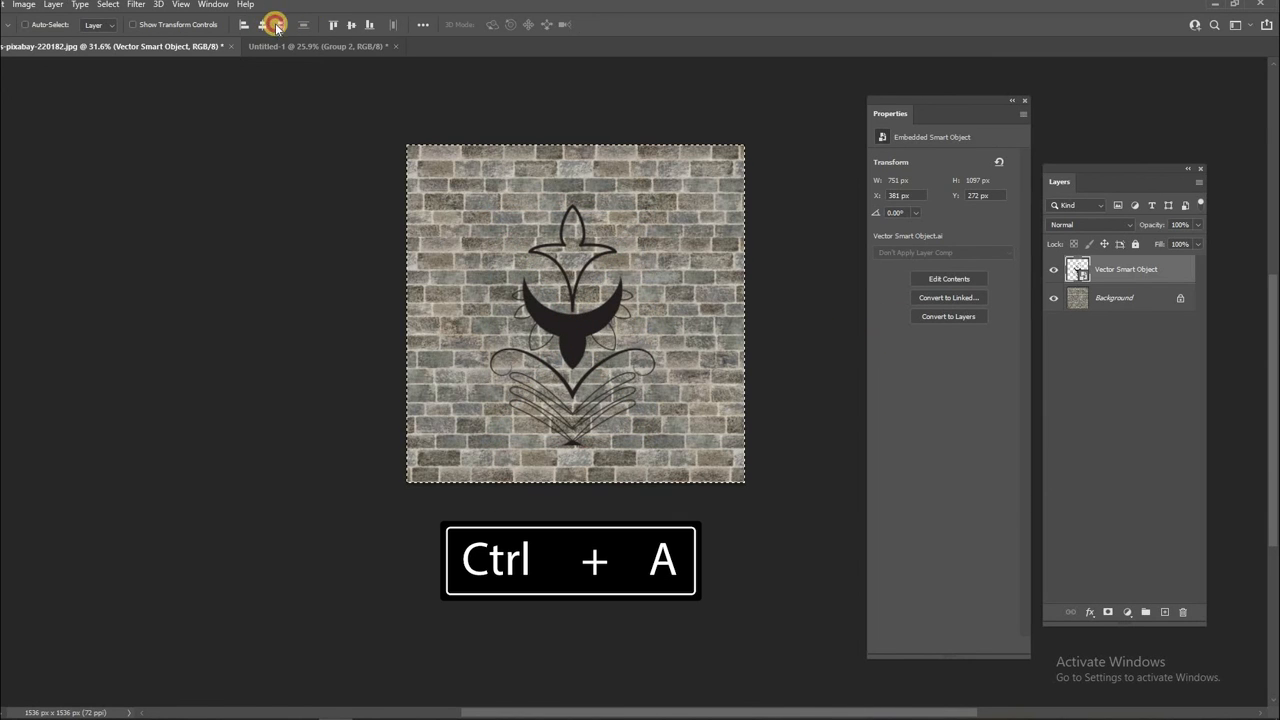
click(274, 25)
click(348, 24)
key(ctrl+d)
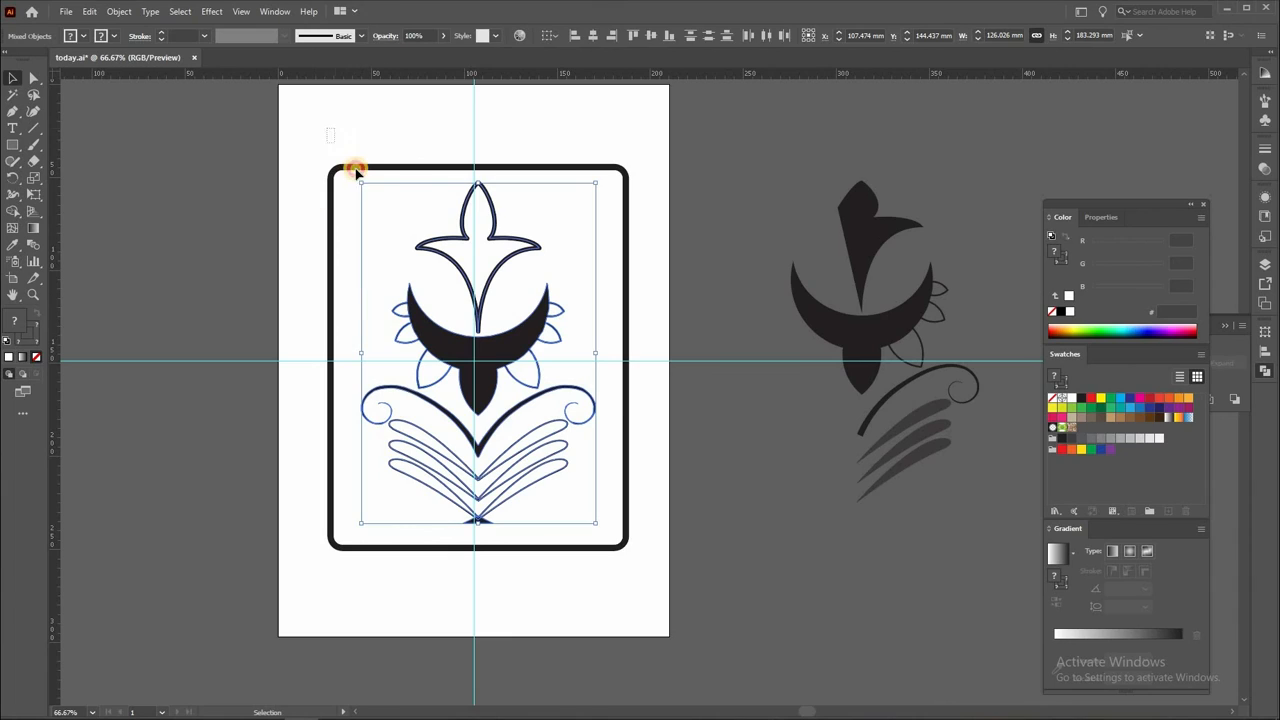
Bring the rounded frame from Illustrator into Photoshop's brick image as a smart object, scaled around the motif to 925 by 1188 px
click(356, 170)
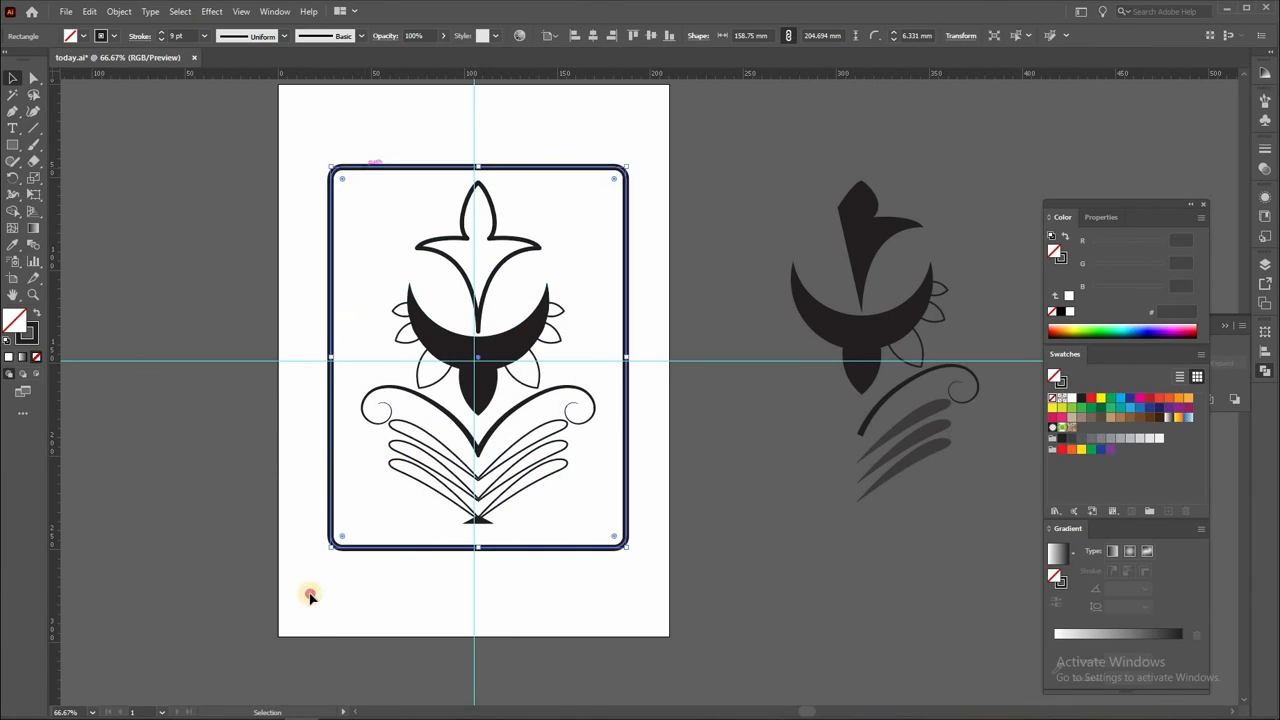
key(Delete)
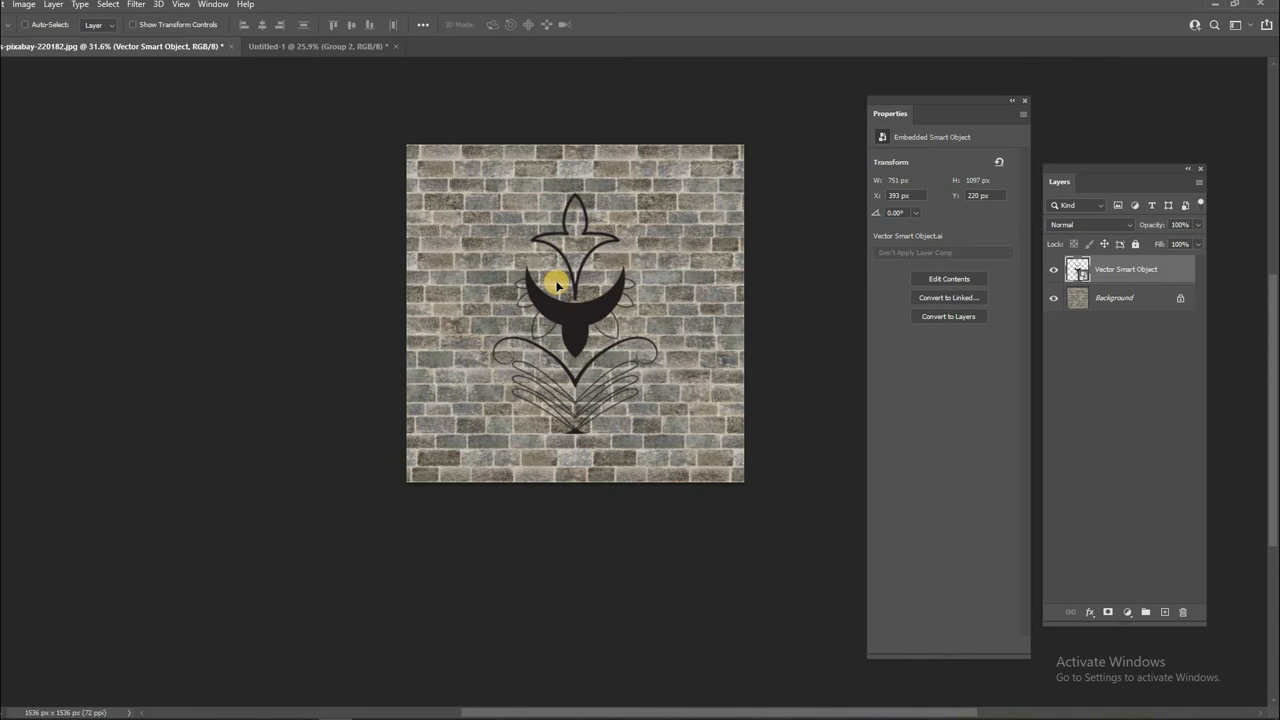
key(ctrl+v)
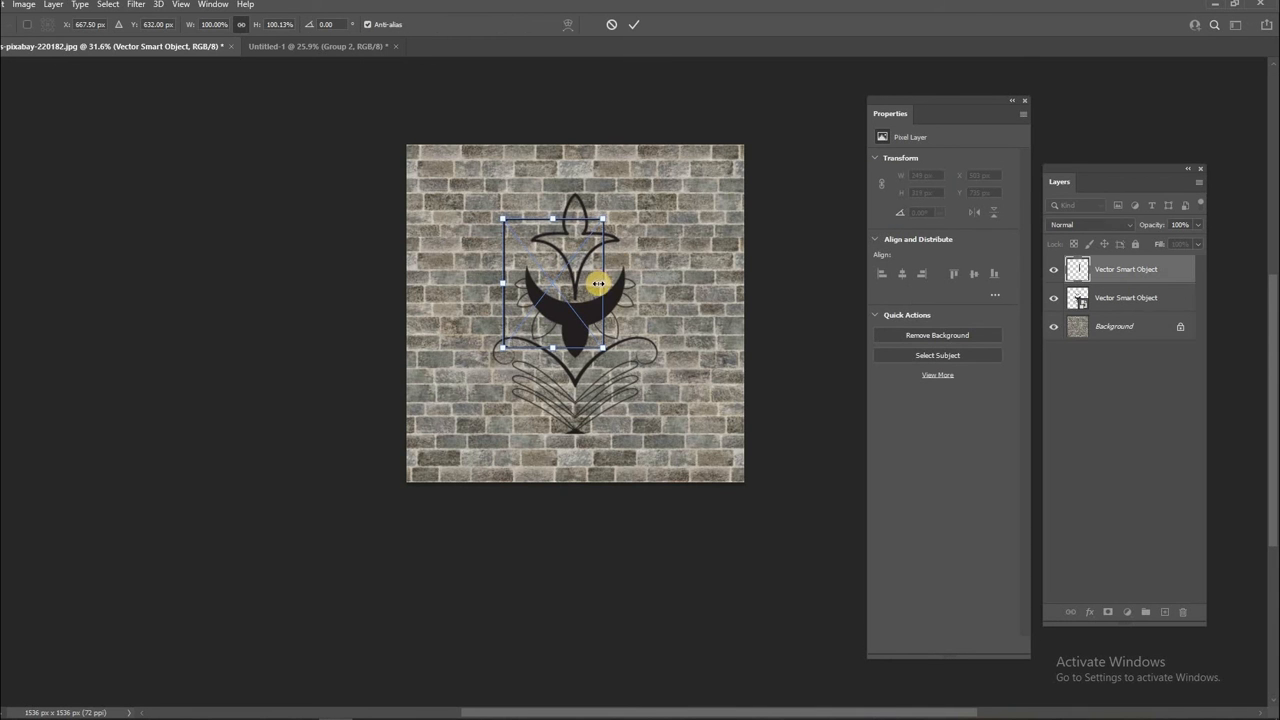
drag(583, 298, 573, 325)
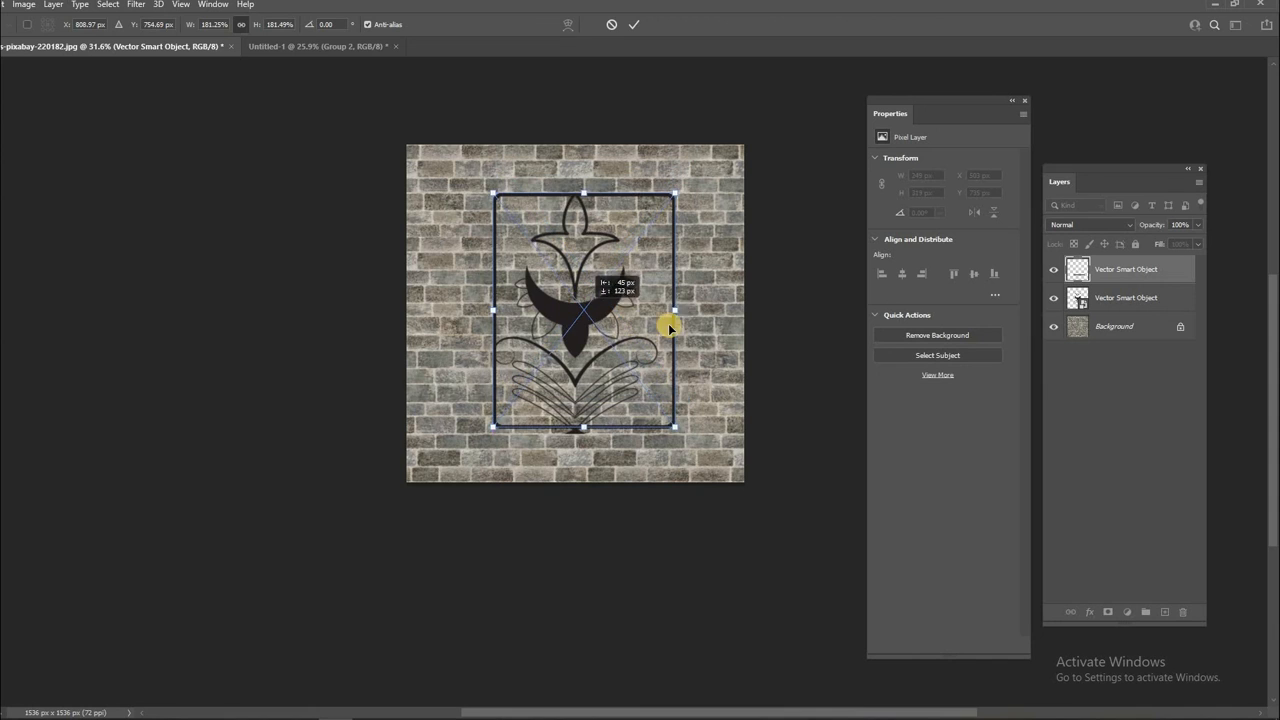
drag(677, 309, 697, 307)
drag(592, 316, 574, 308)
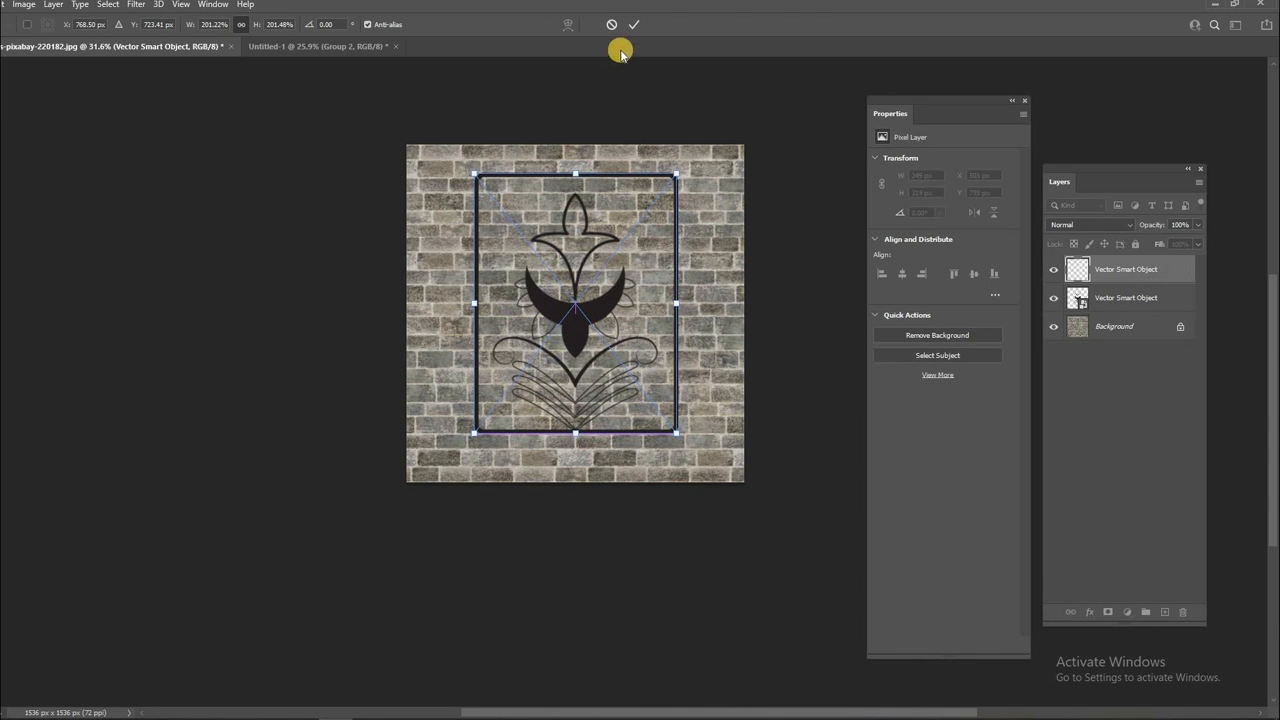
key(Return)
Centre the rounded frame layer on the brick wall canvas
key(ctrl+a)
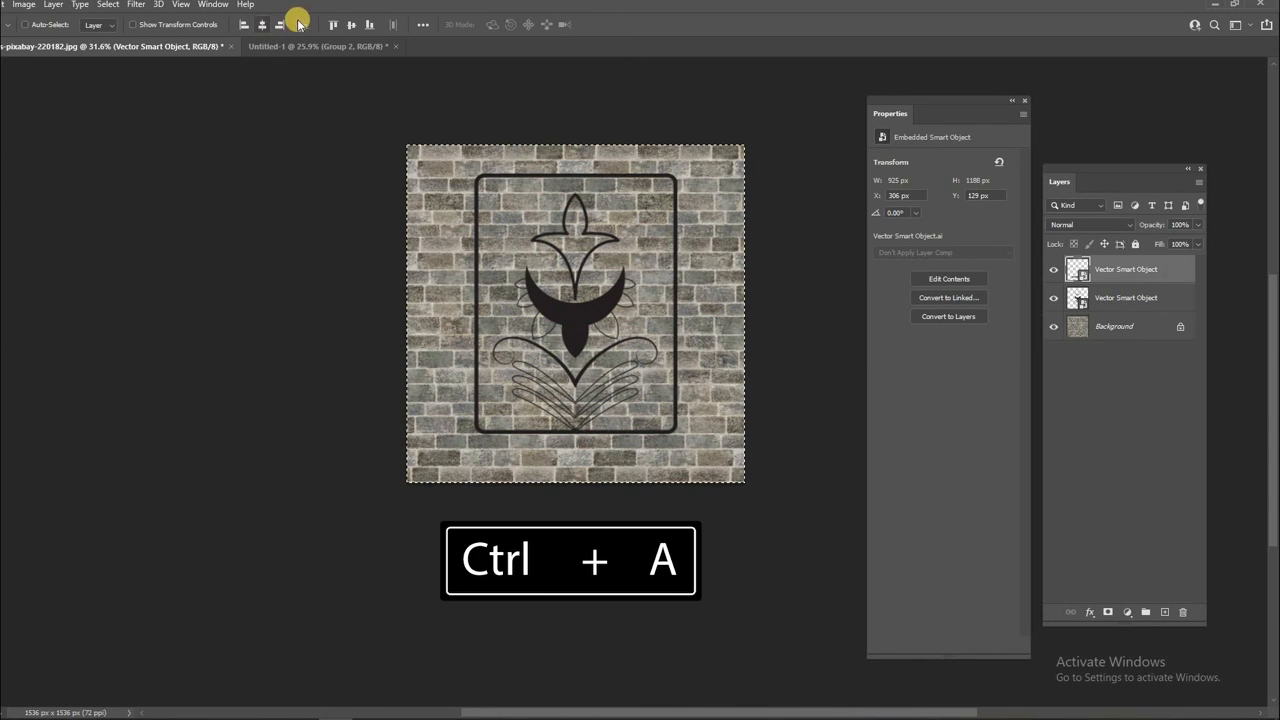
click(351, 24)
key(ctrl+d)
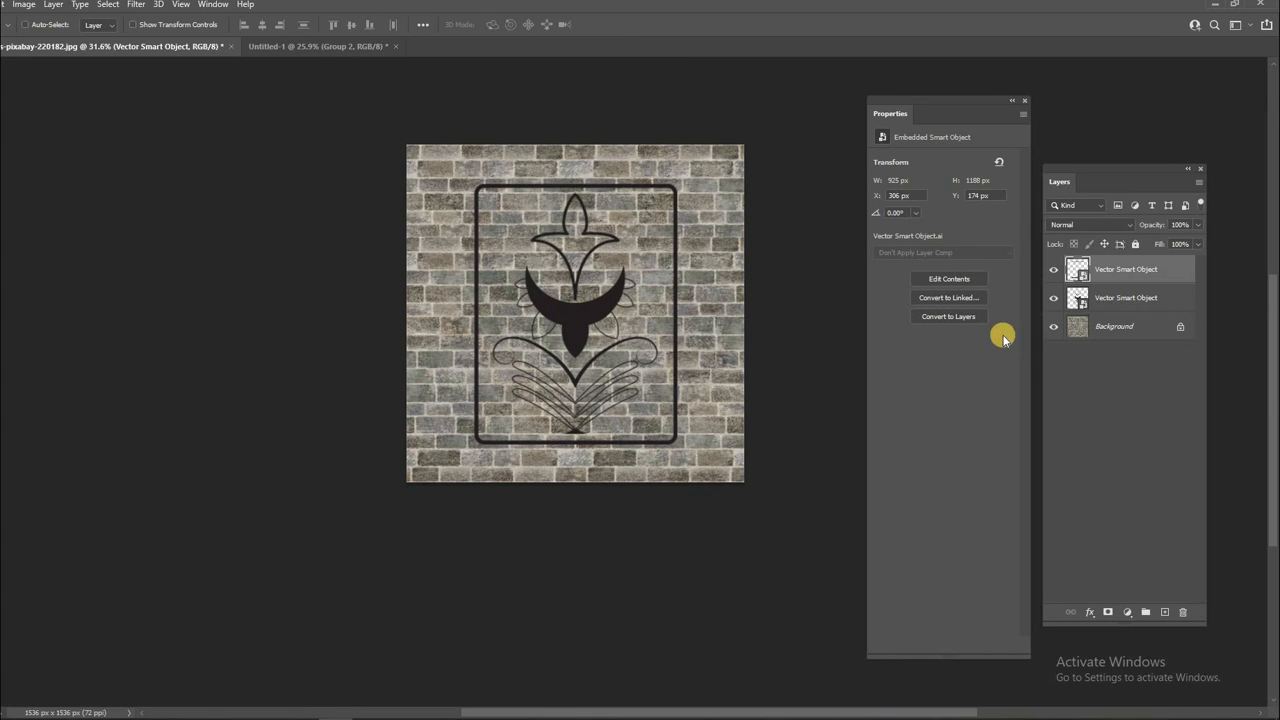
Apply a white Color Overlay layer style to the motif's smart object layer
click(1141, 299)
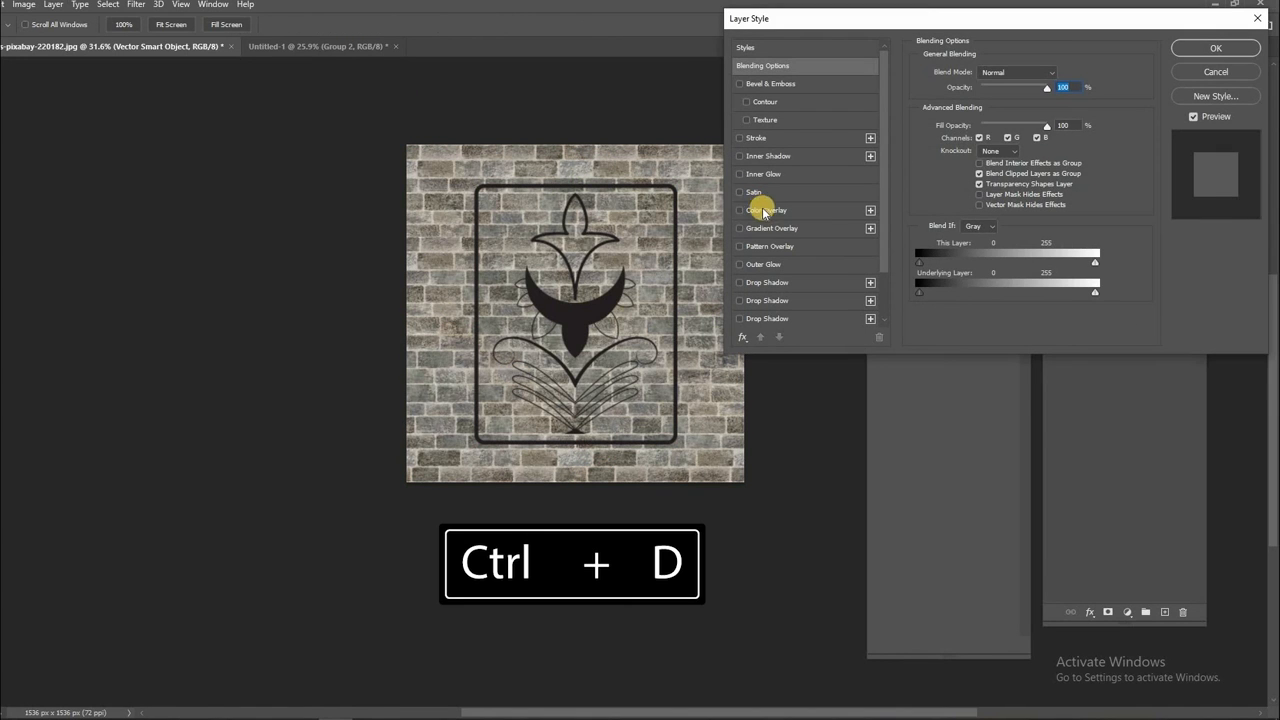
click(752, 214)
click(1216, 48)
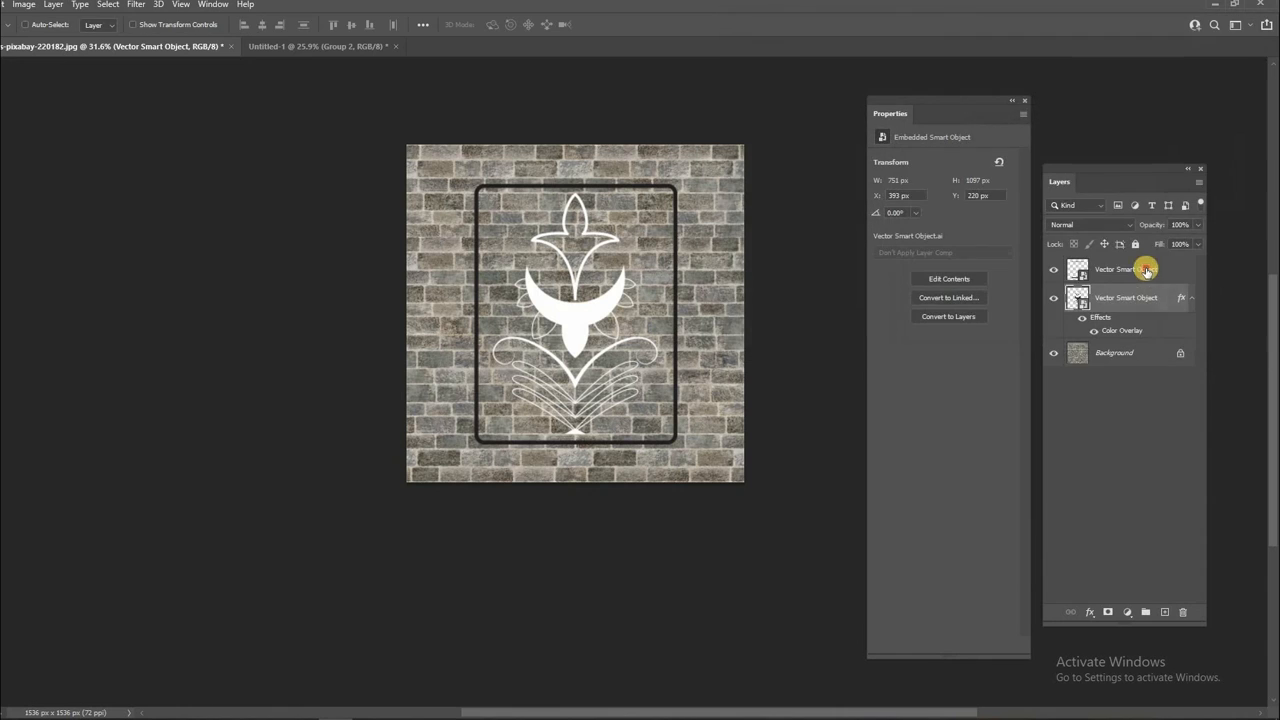
Apply a white Color Overlay layer style to the rounded frame's smart object layer
click(1167, 265)
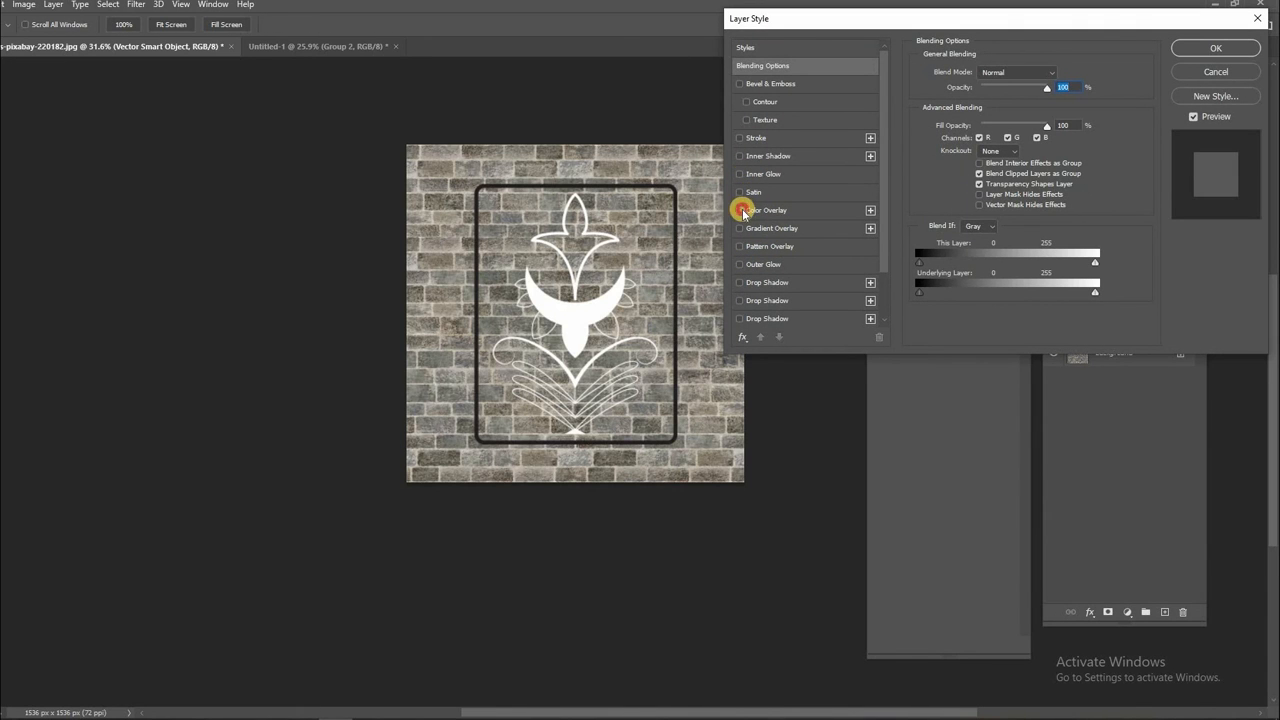
click(743, 212)
click(1216, 48)
Add a blue Outer Glow to the motif layer's style at 33% opacity and 150 px size
double_click(1143, 323)
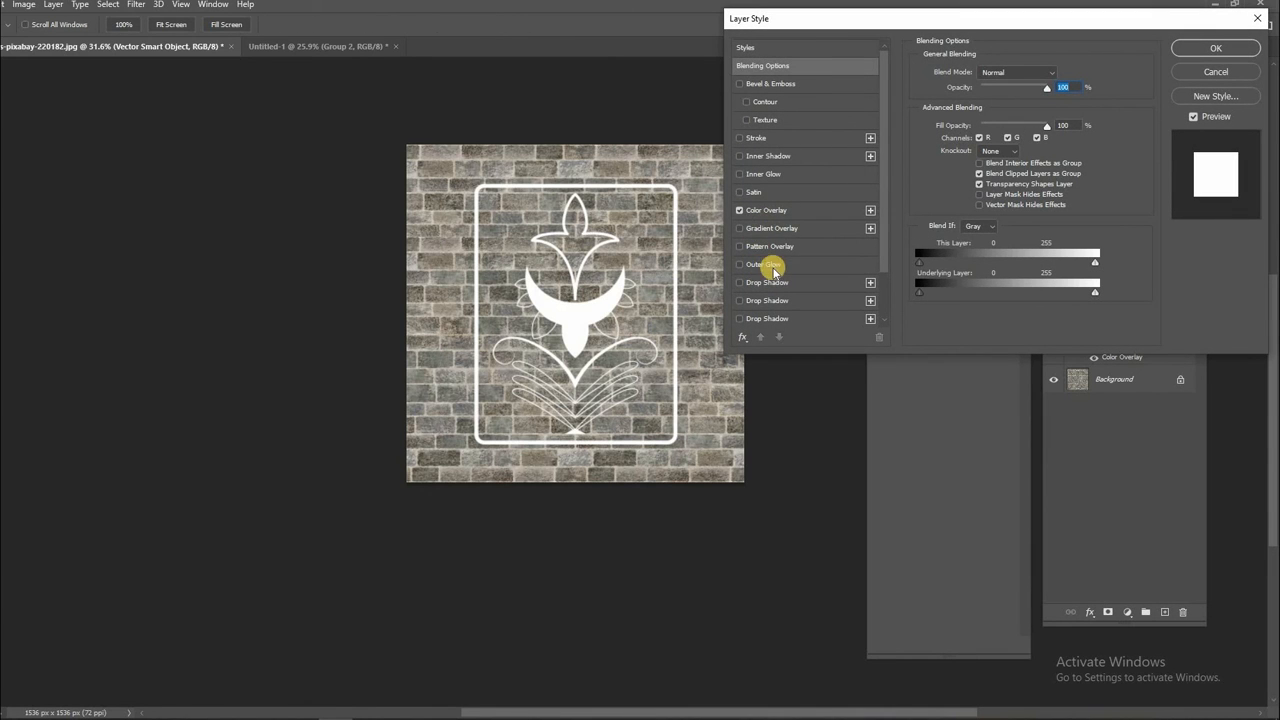
click(771, 247)
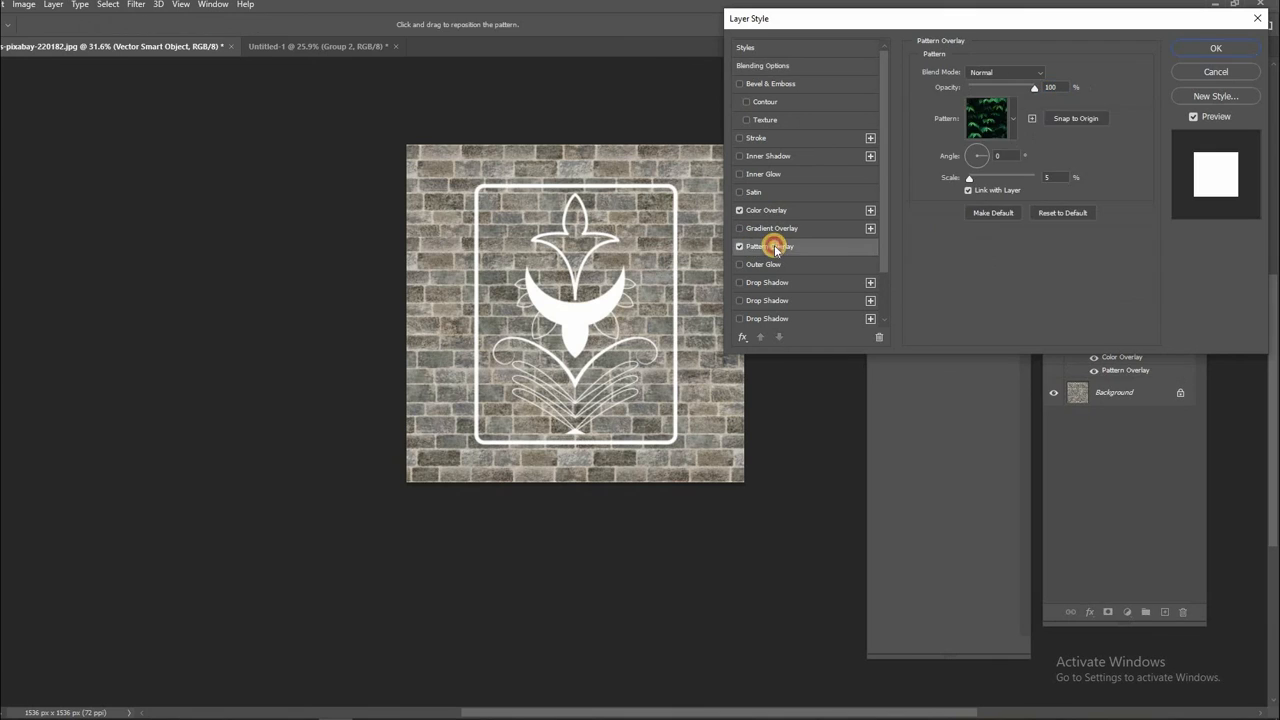
click(740, 246)
click(740, 264)
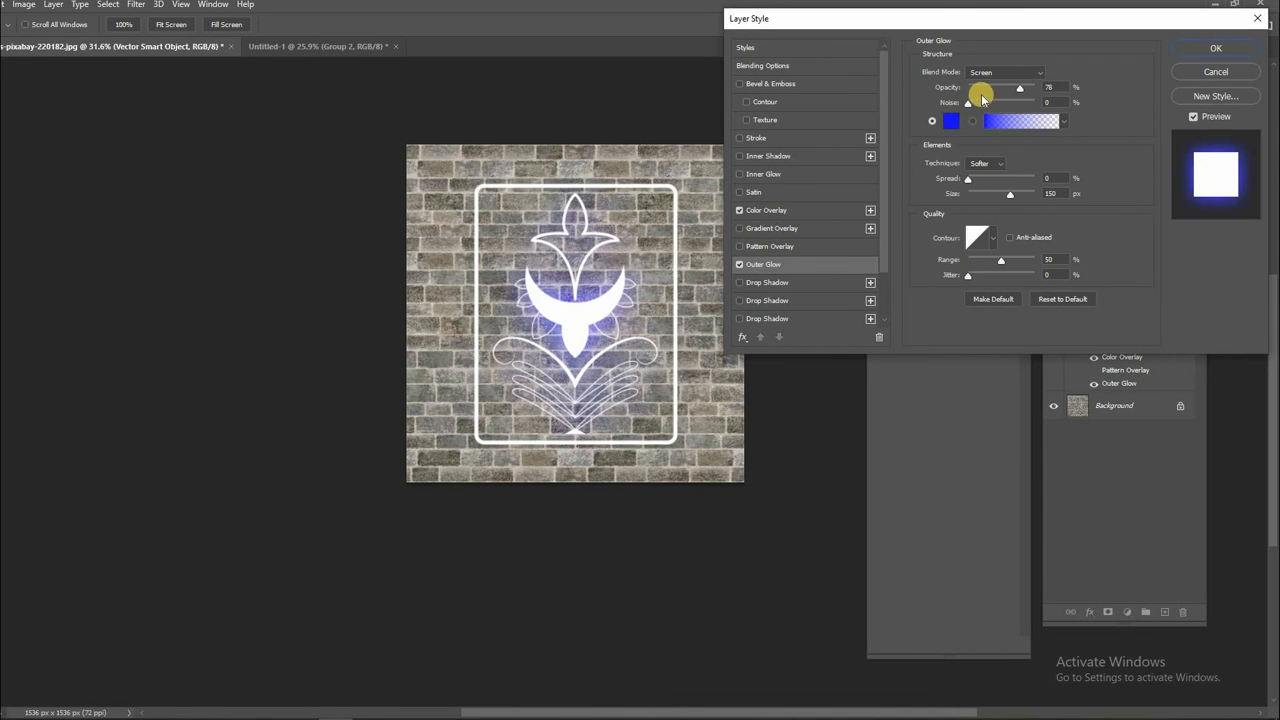
drag(977, 131, 975, 131)
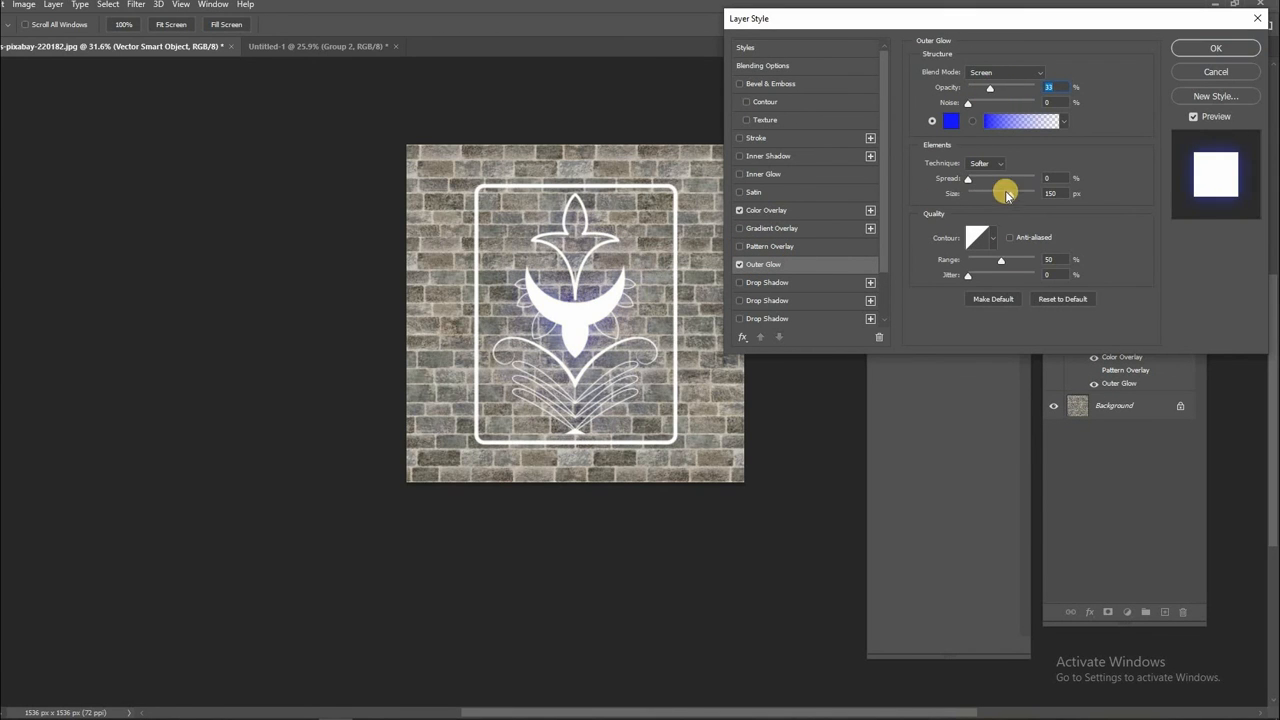
Add a Linear Light Drop Shadow to the motif layer with colour 3333ff and 53% opacity
click(816, 280)
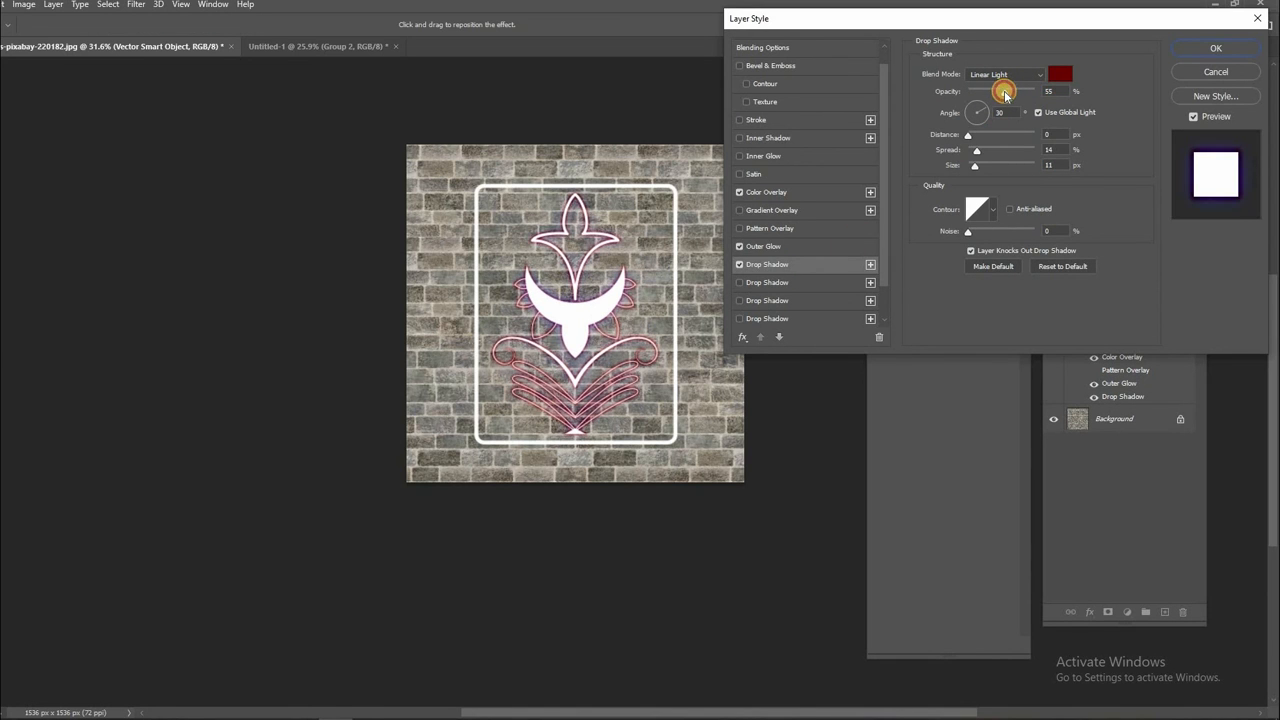
drag(1005, 94, 1003, 92)
click(1060, 74)
click(625, 222)
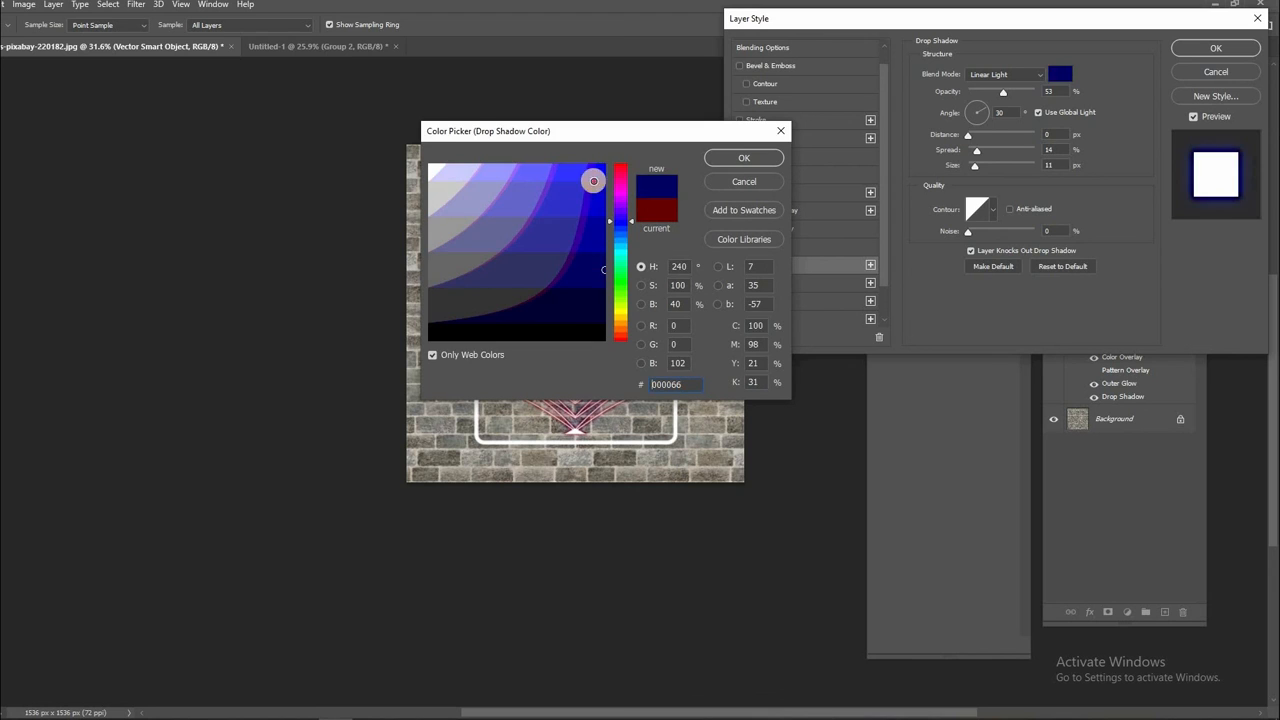
click(579, 173)
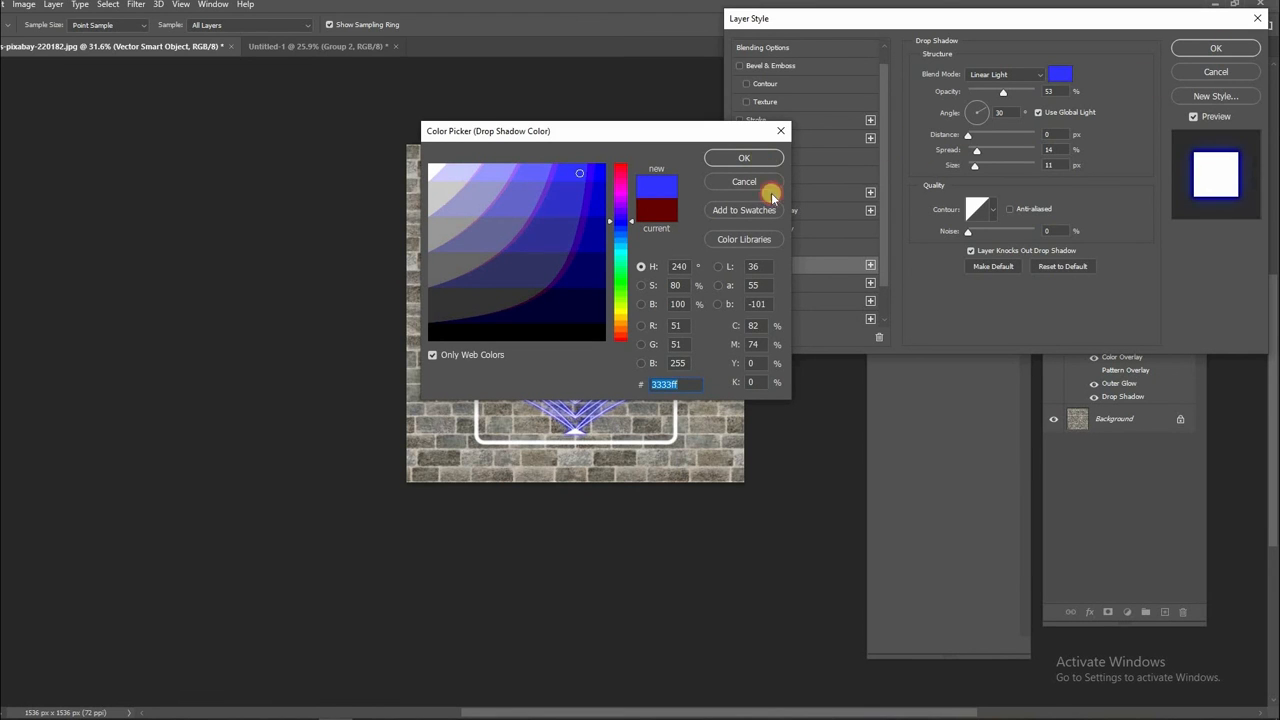
click(744, 158)
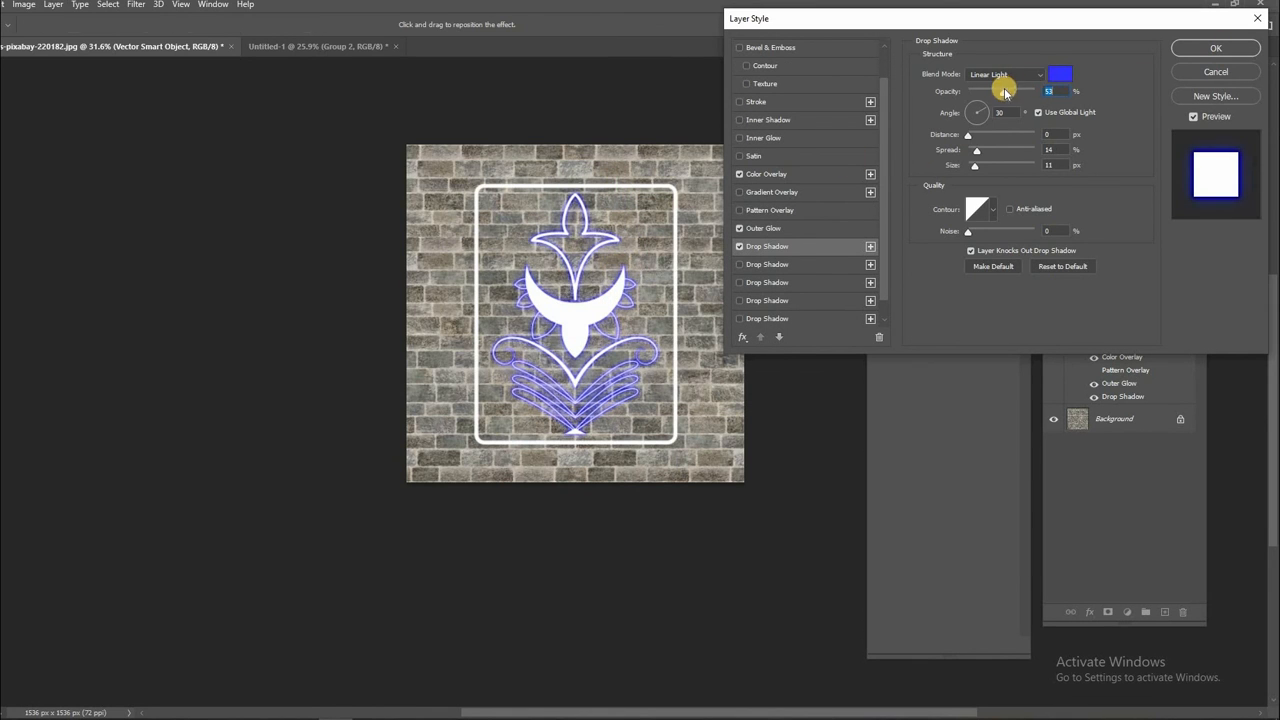
click(1050, 75)
click(752, 163)
Add a second, light violet Drop Shadow to the motif layer at 78% opacity and about 27 px size
click(787, 264)
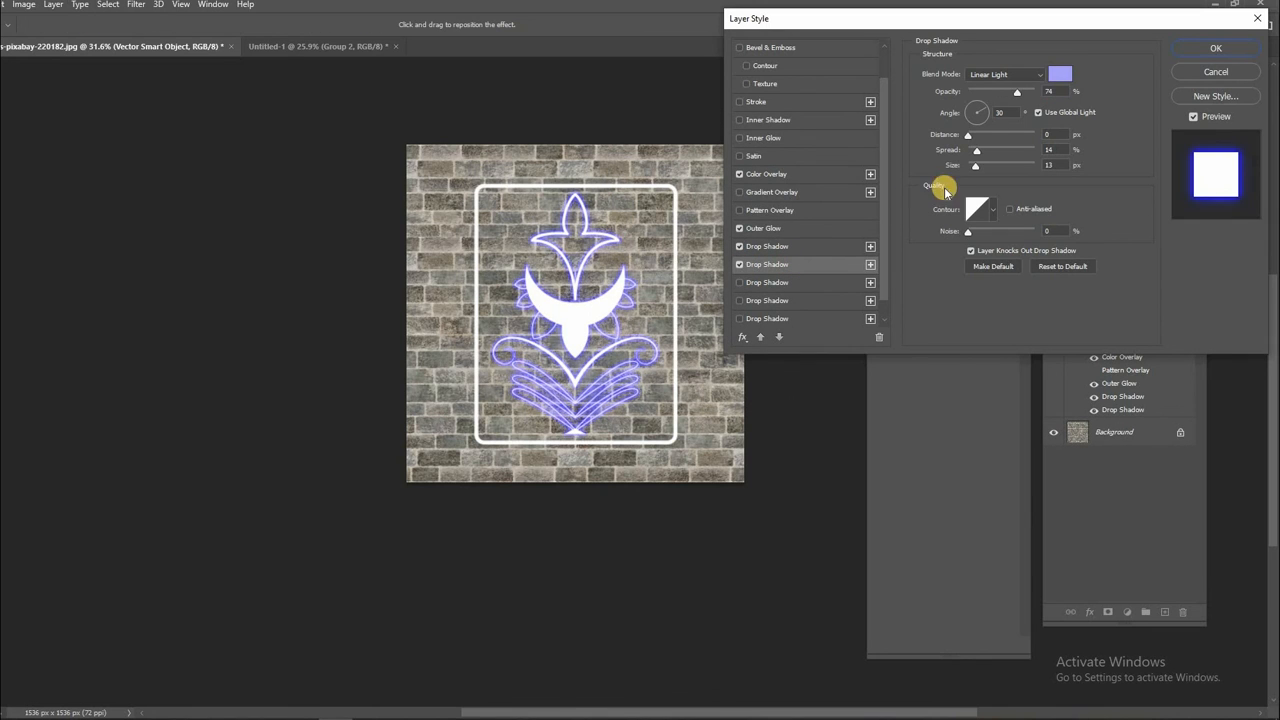
drag(1021, 91, 1020, 91)
drag(976, 165, 981, 167)
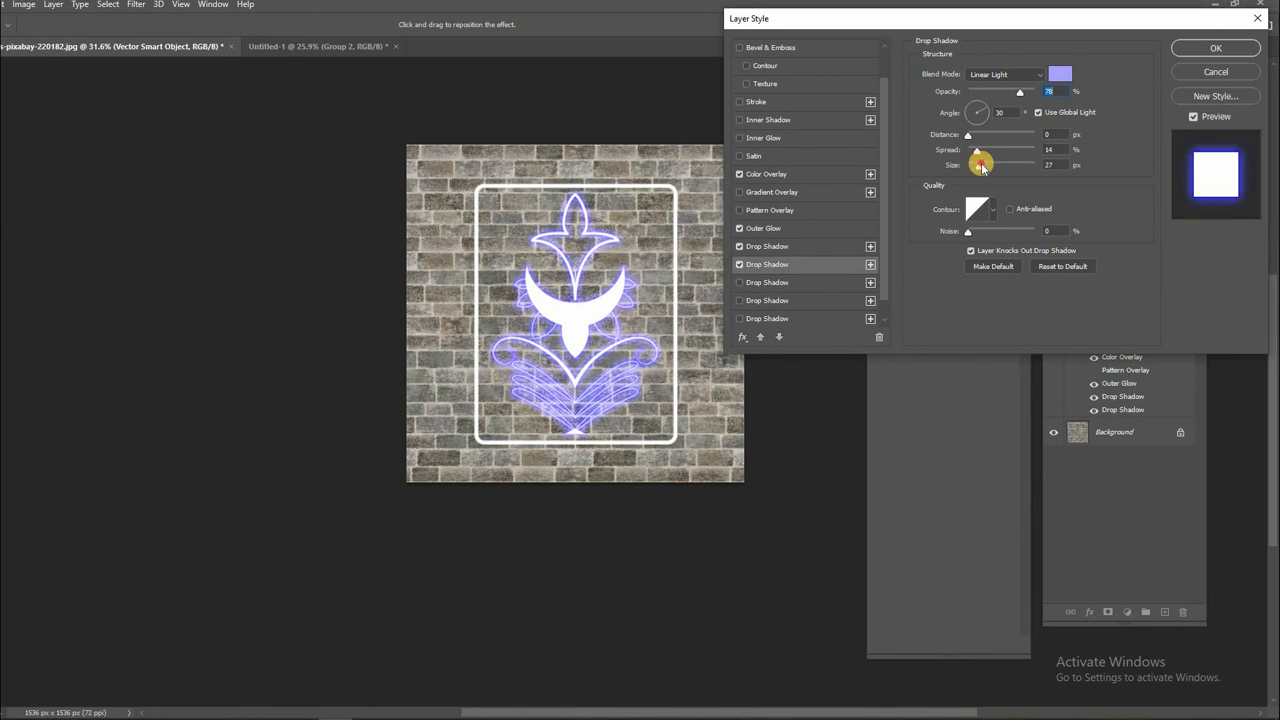
click(1215, 48)
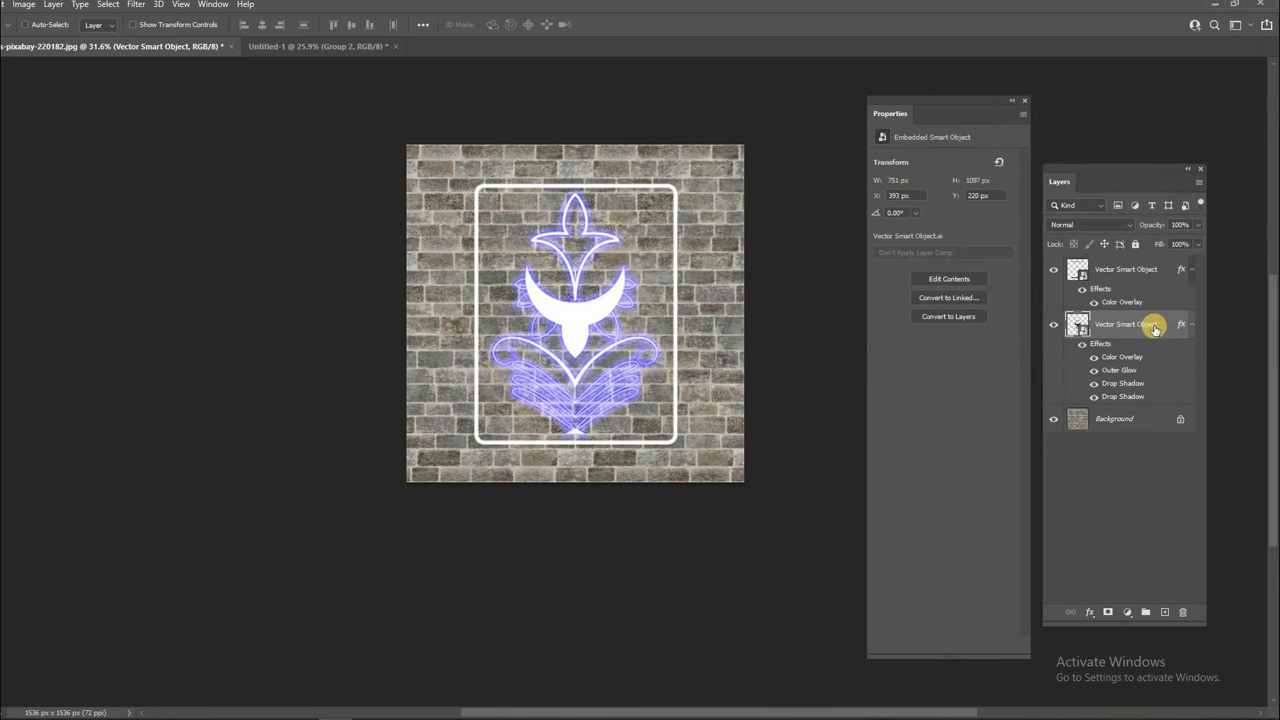
Copy the motif layer's style and paste it onto the rounded frame layer
right_click(1152, 326)
click(1040, 479)
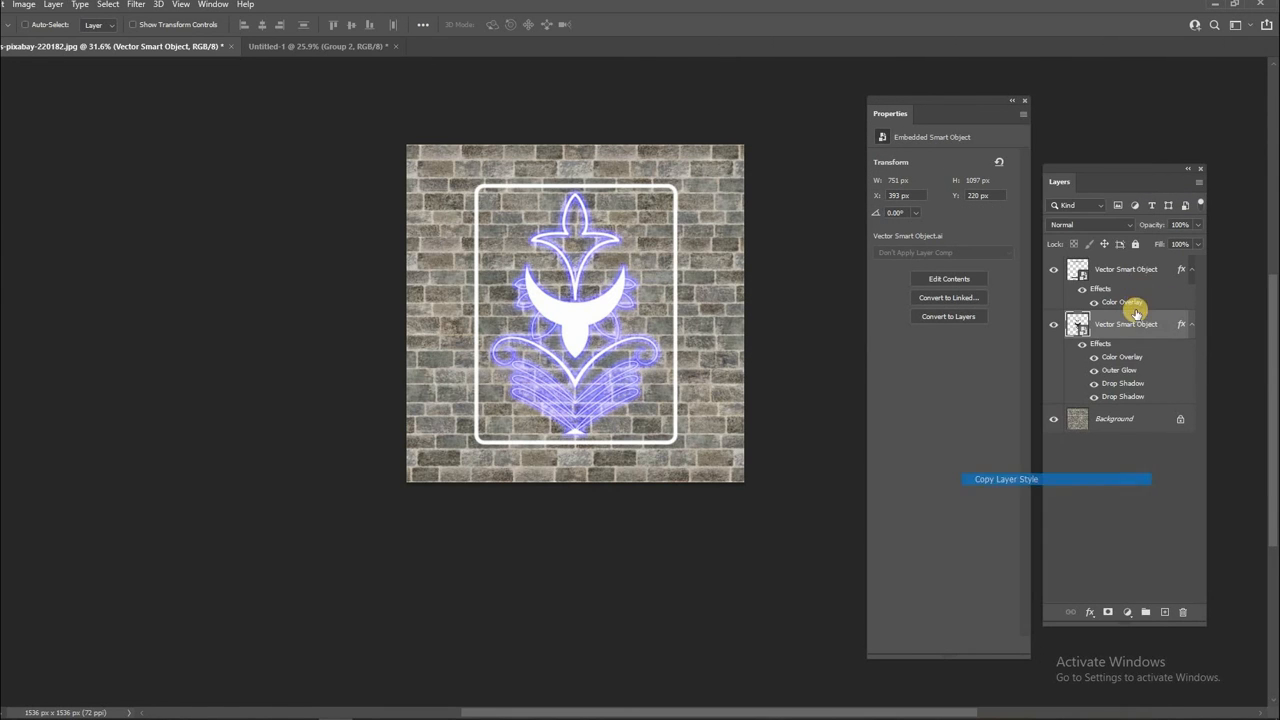
right_click(1138, 268)
click(1050, 491)
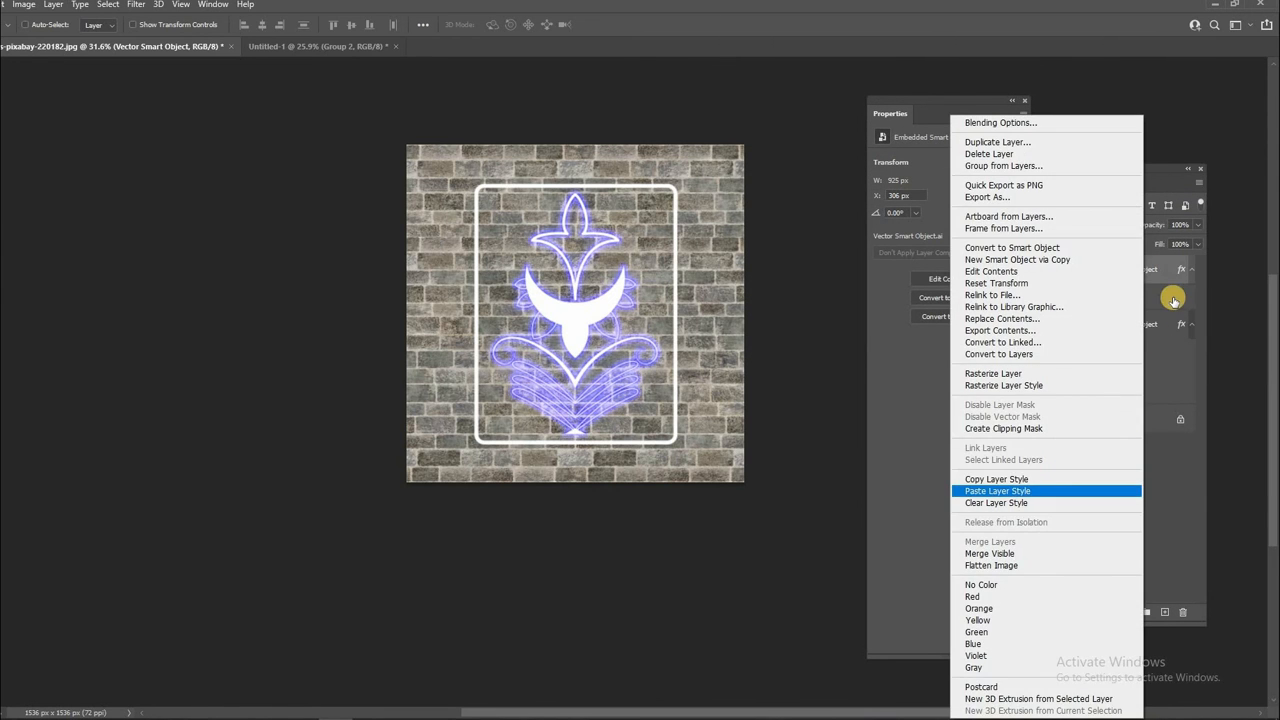
Enable the last two Drop Shadows on the frame layer, including the black Multiply one at 22 px distance and 10 px size
double_click(1178, 270)
scroll(760, 320, down, 1)
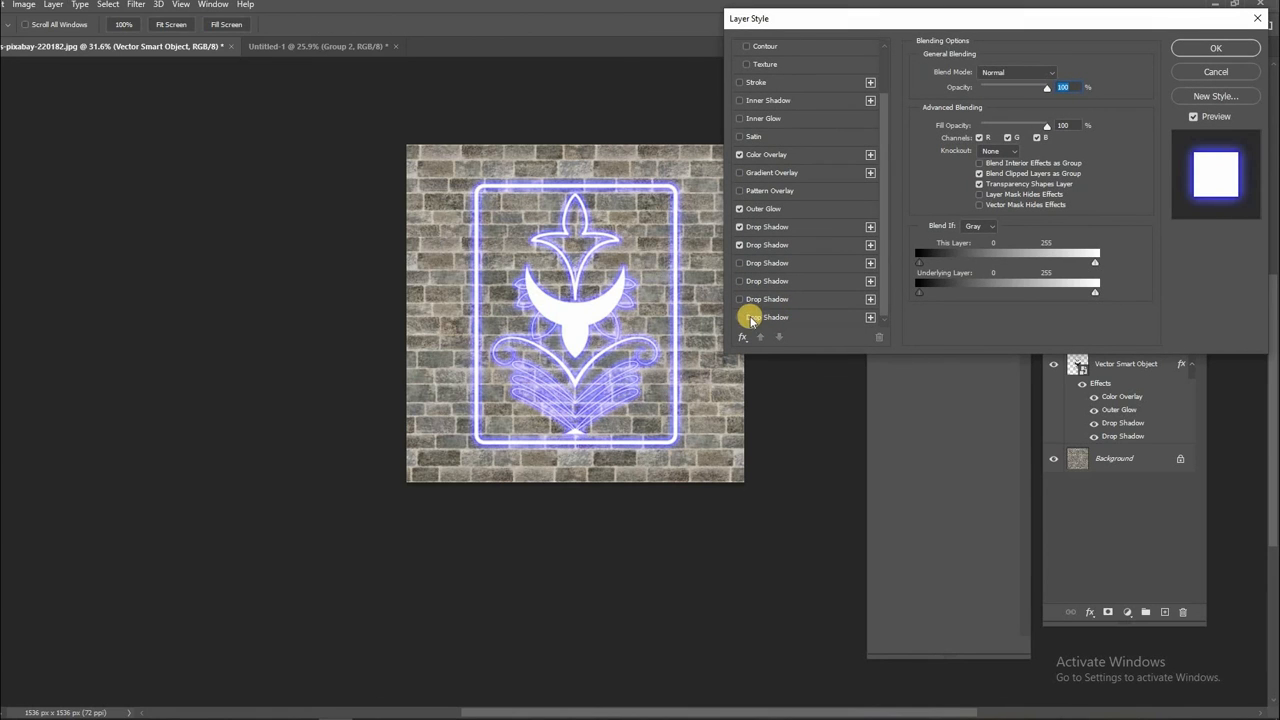
click(764, 318)
click(740, 299)
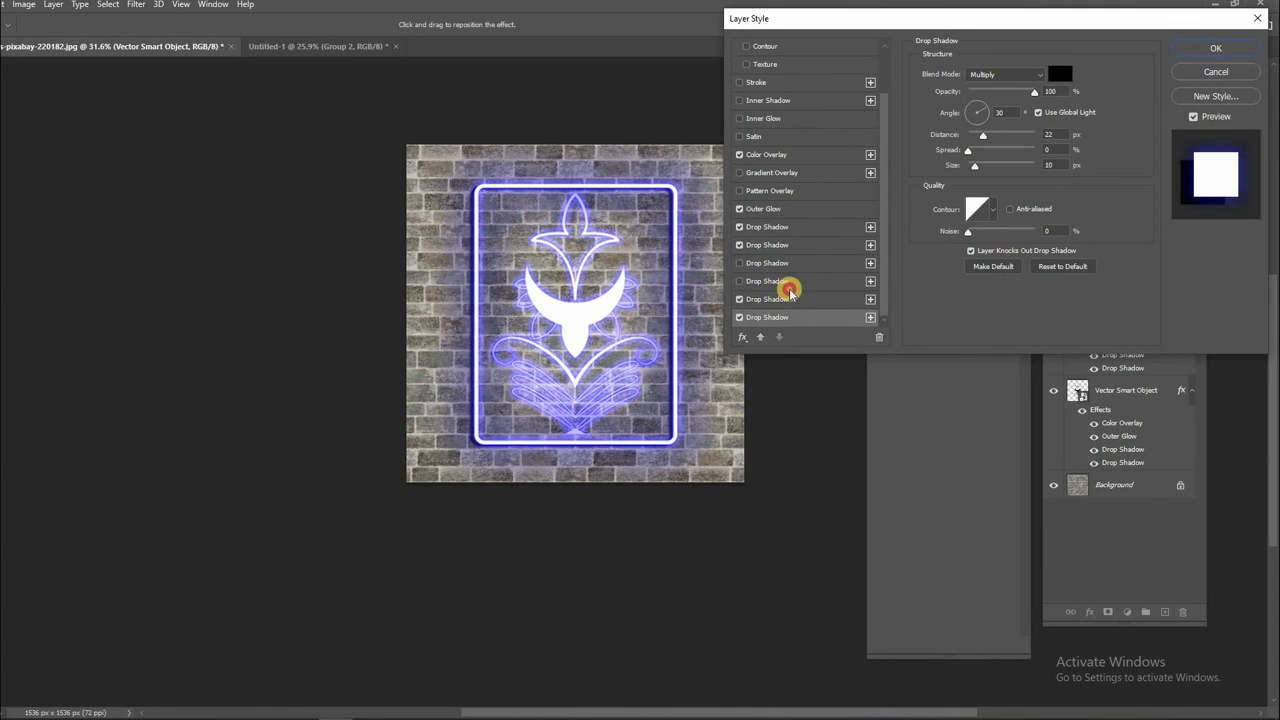
click(785, 299)
click(1216, 48)
Add a Levels adjustment layer directly above the brick Background and set its black input level to 76
drag(1139, 189, 1154, 130)
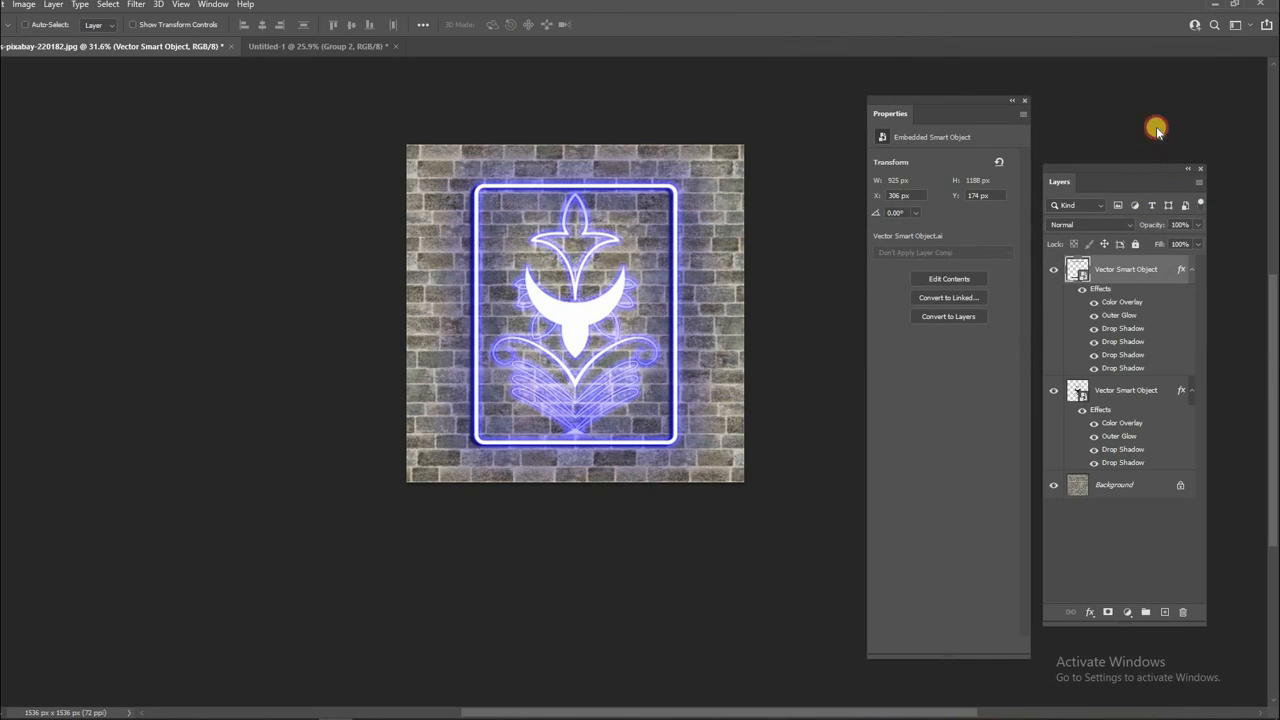
click(1140, 427)
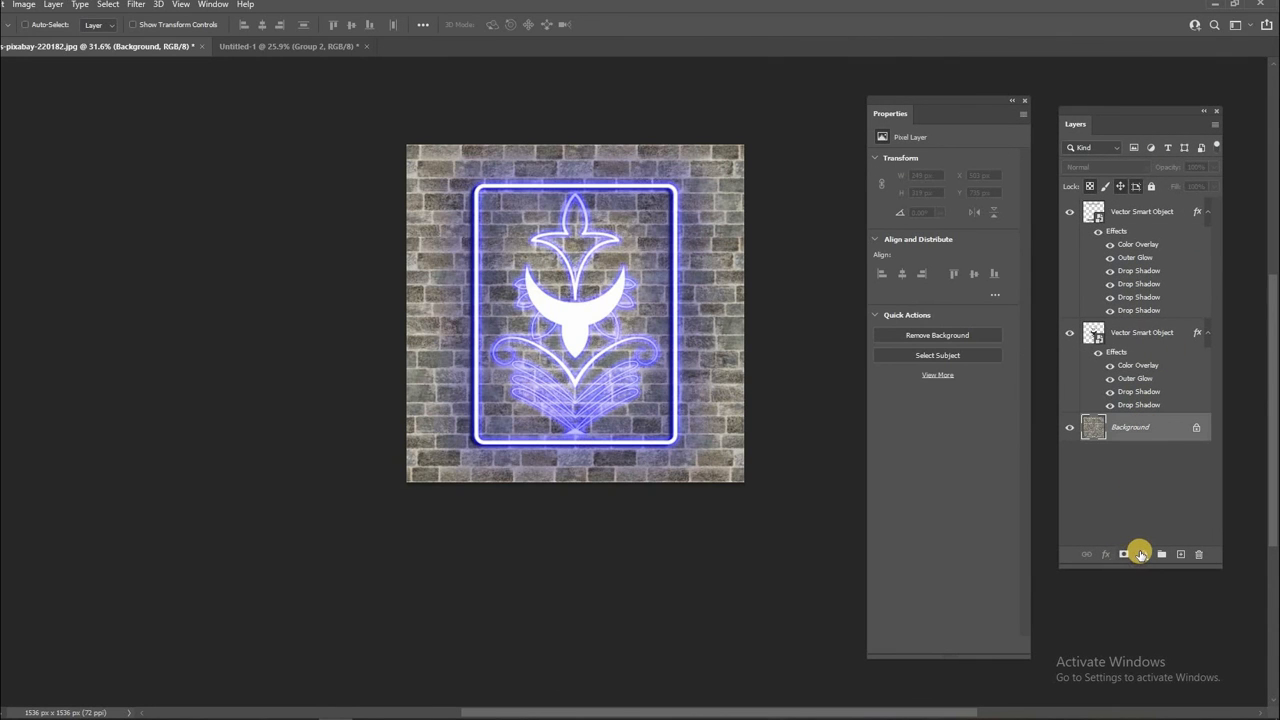
click(1143, 554)
click(1157, 367)
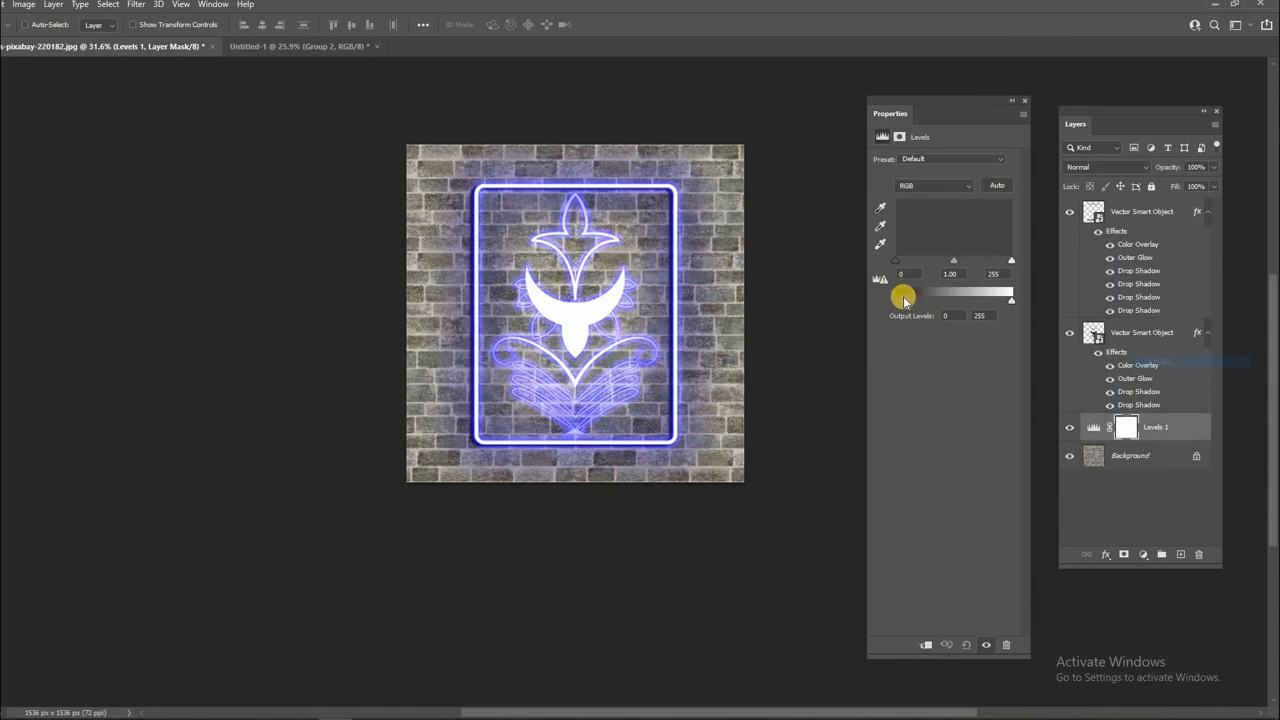
drag(916, 261, 930, 261)
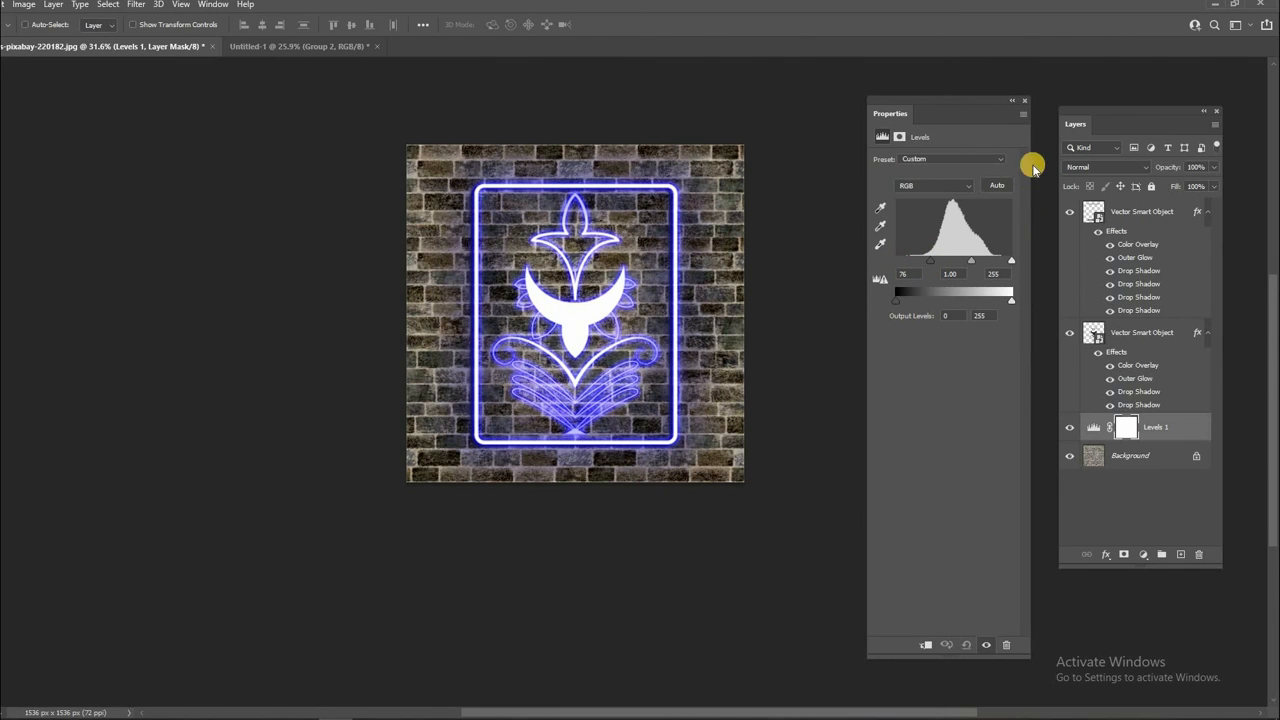
Add a Curves adjustment layer above the Levels layer and raise its Blue channel curve to tint the bricks blue
click(1143, 554)
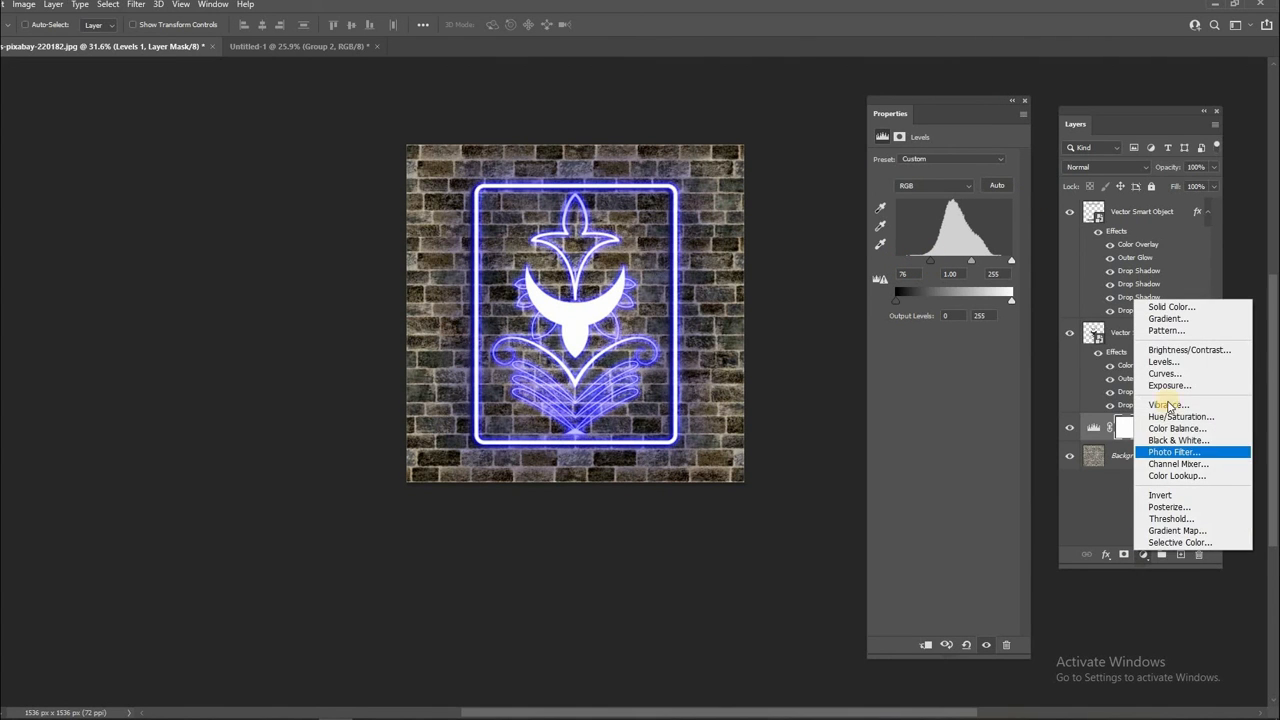
click(1165, 371)
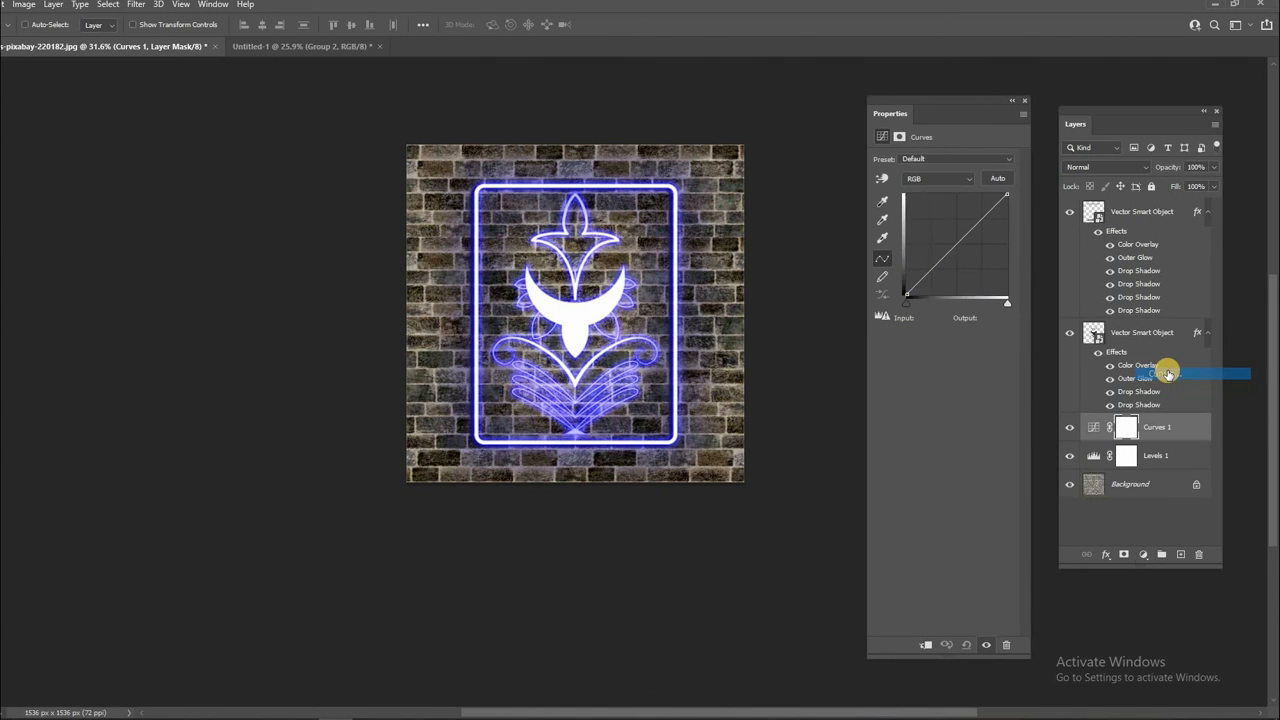
click(958, 203)
mouse_move(990, 211)
mouse_down()
mouse_move(986, 197)
mouse_move(989, 208)
mouse_up()
click(962, 180)
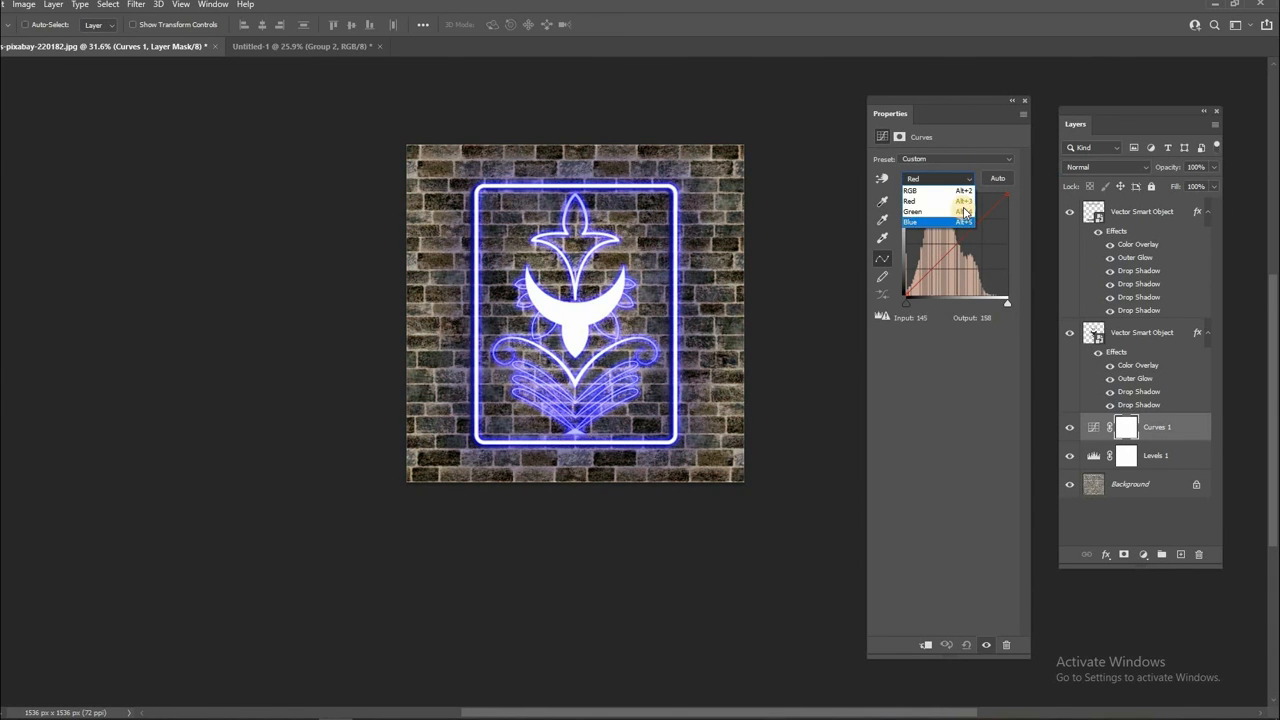
click(962, 222)
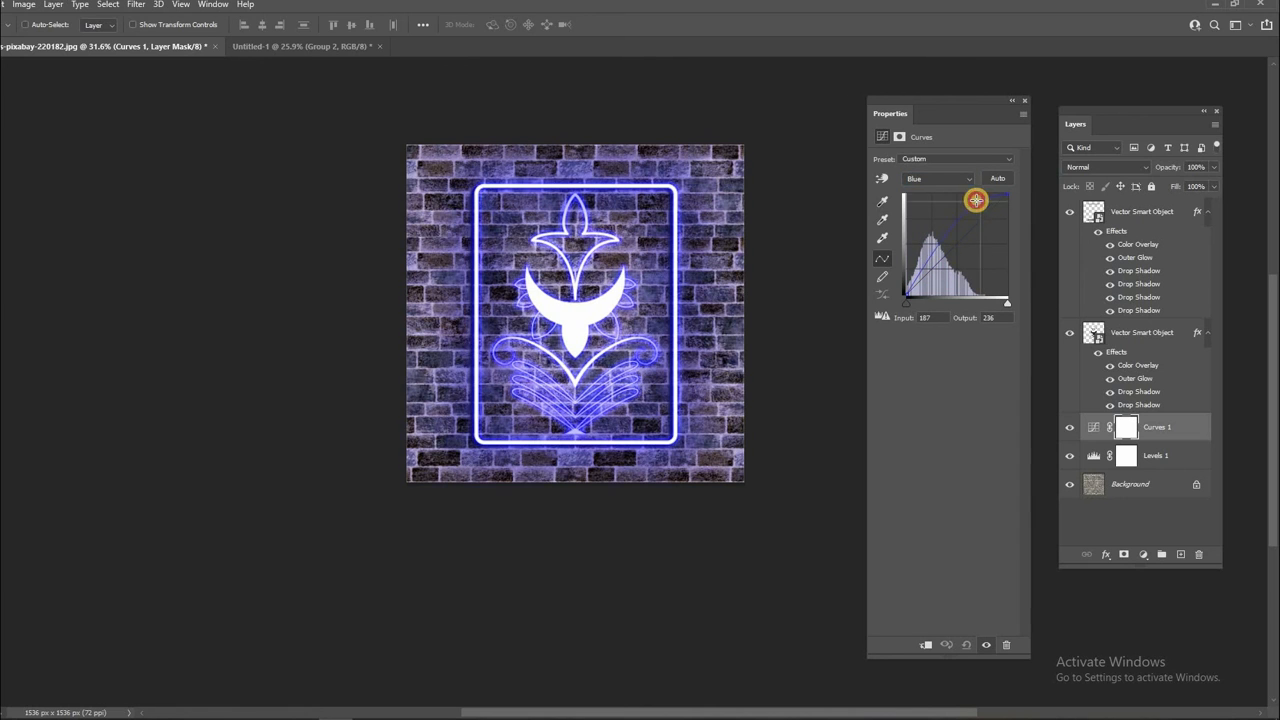